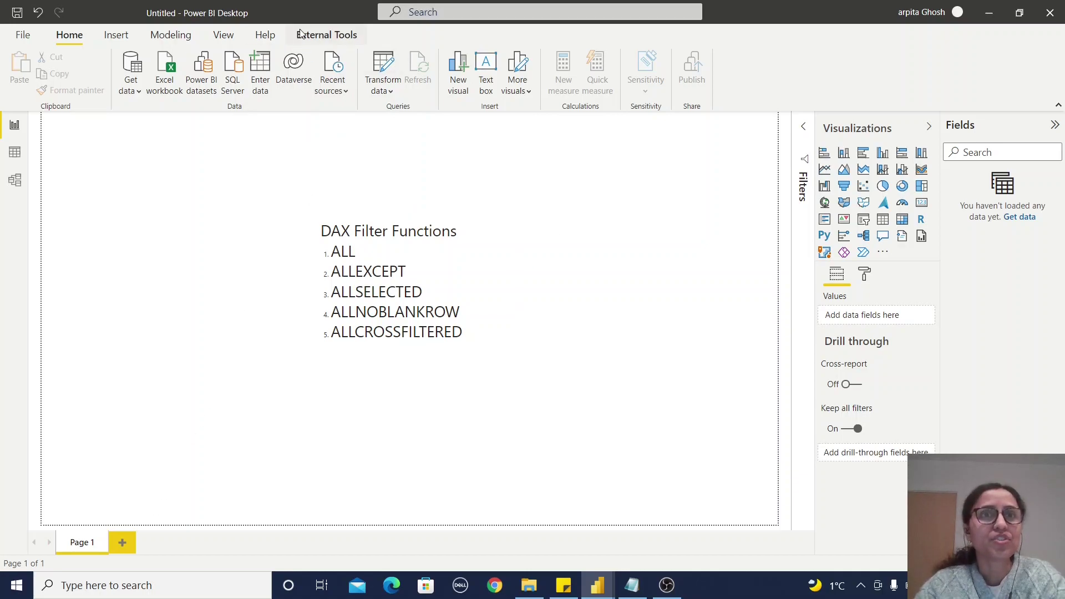
Load the financials table from the built-in sample dataset Financial Sample.xlsx into the report.
click(270, 40)
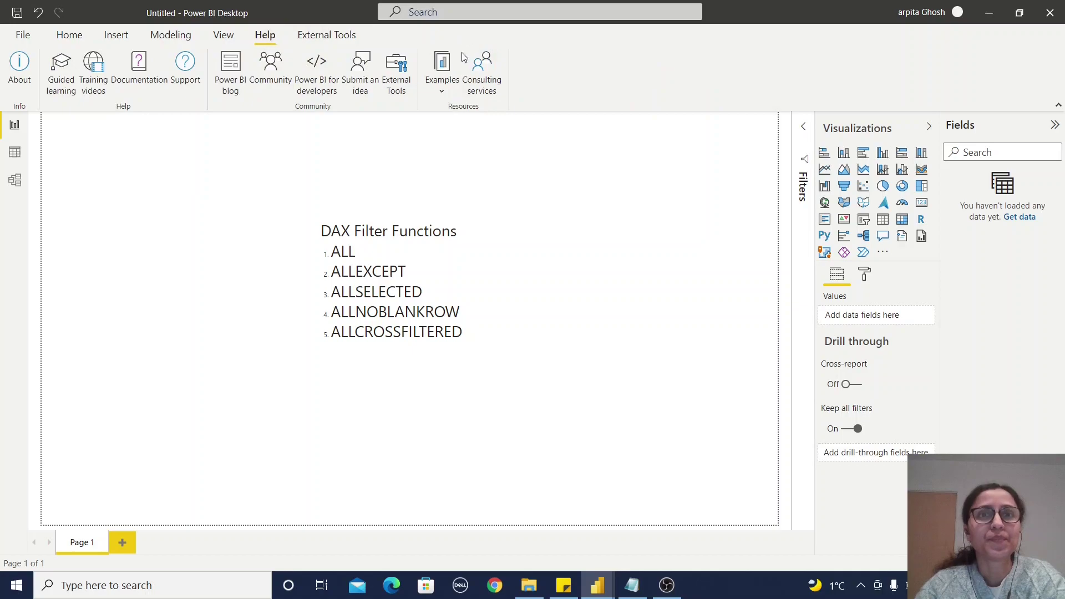
click(443, 88)
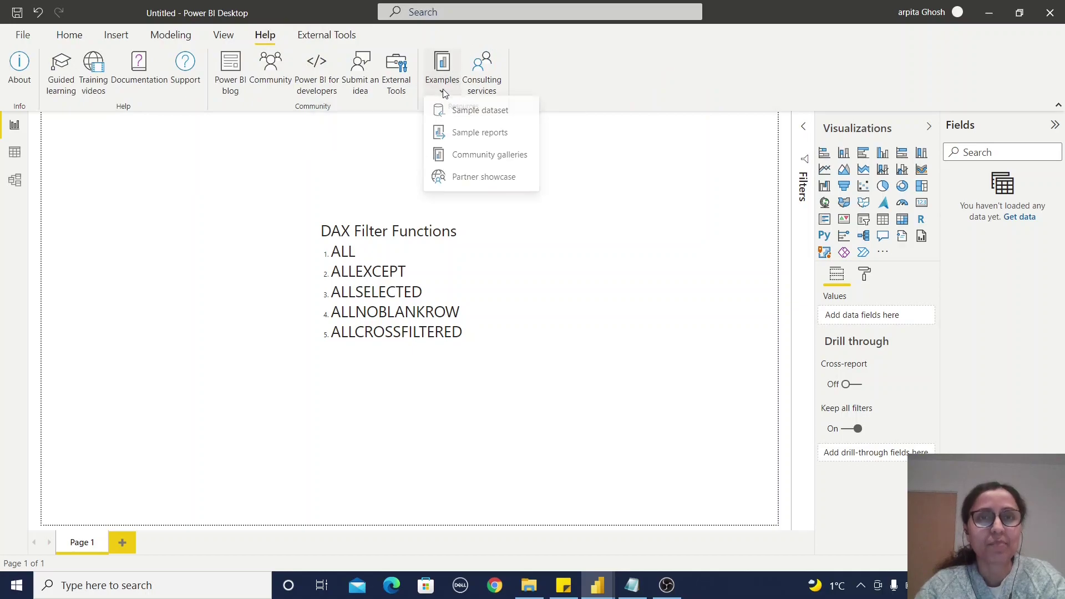
click(485, 115)
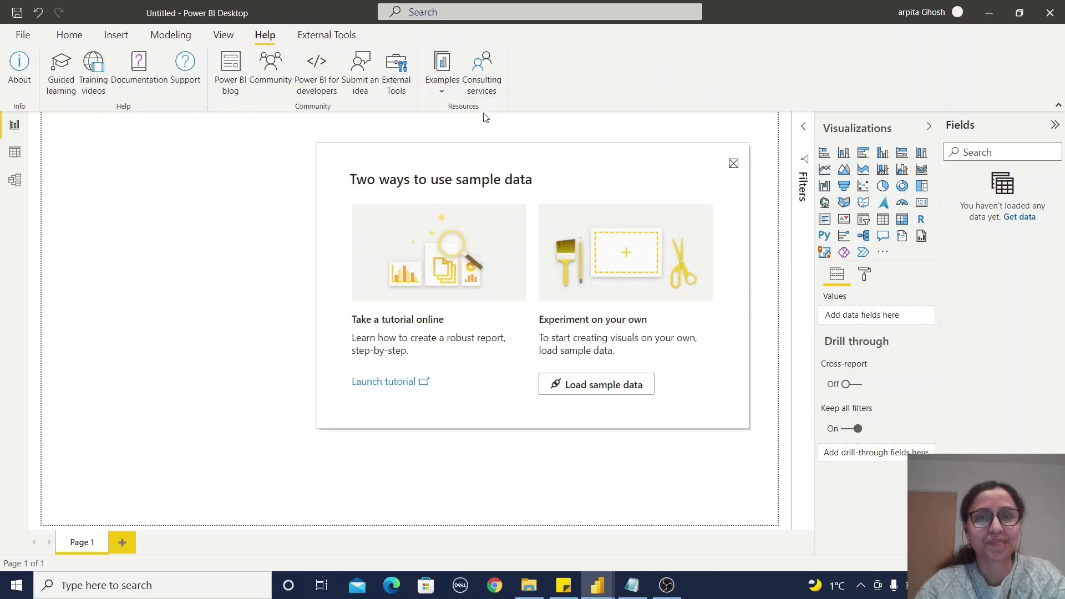
click(602, 385)
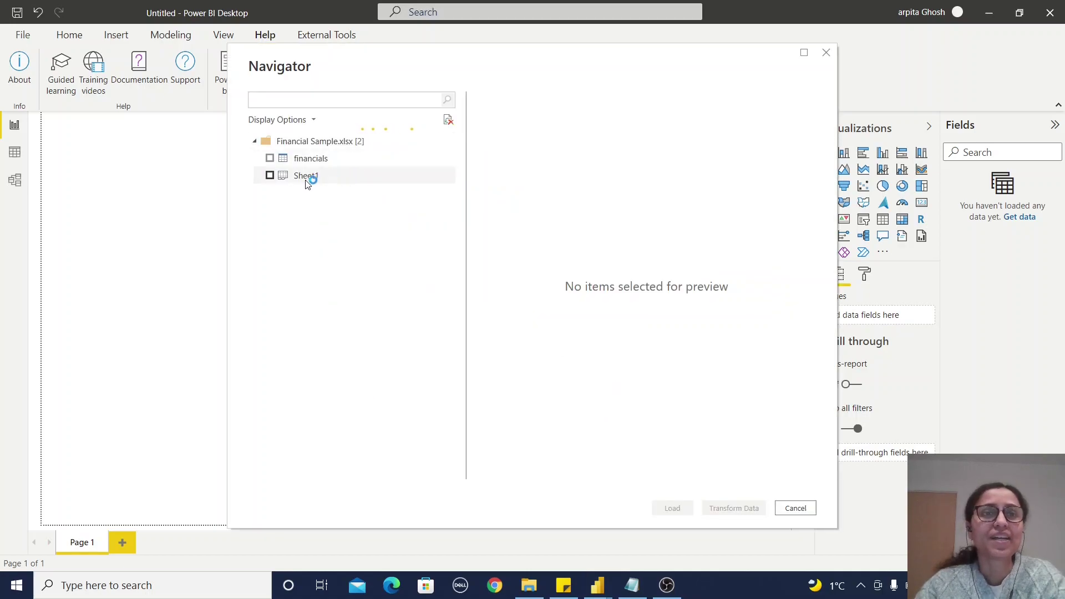
click(270, 159)
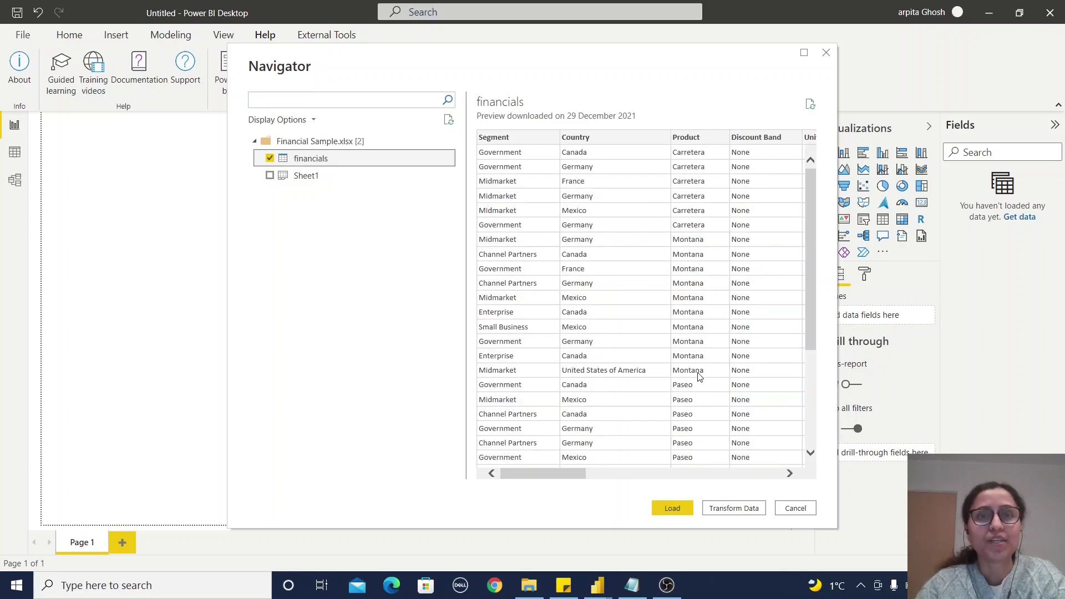
click(673, 509)
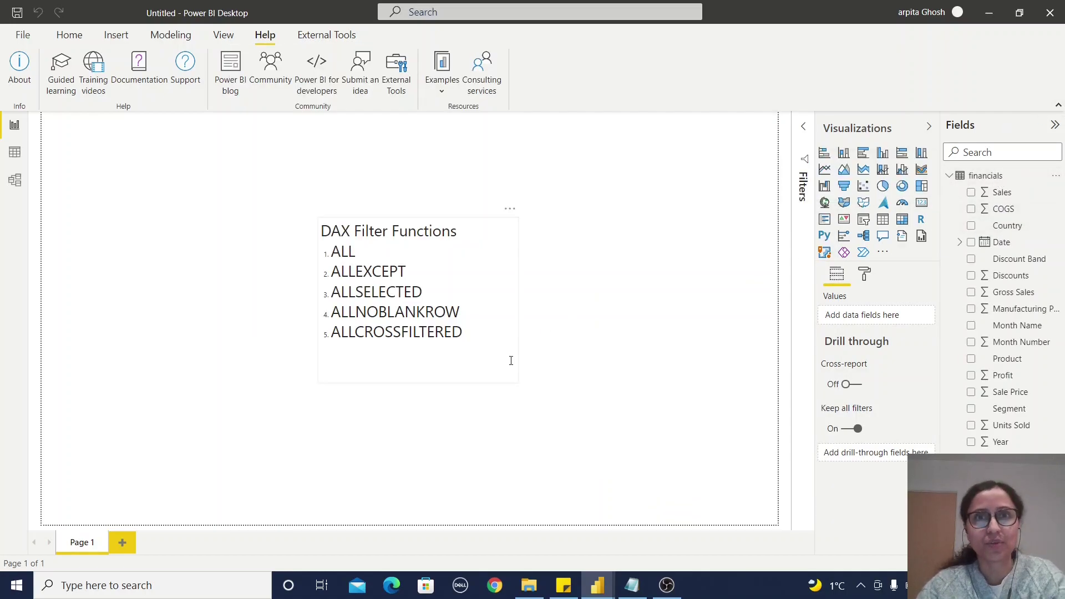
Add a new report page and set the Year field's default summarization to Don't summarize.
click(122, 542)
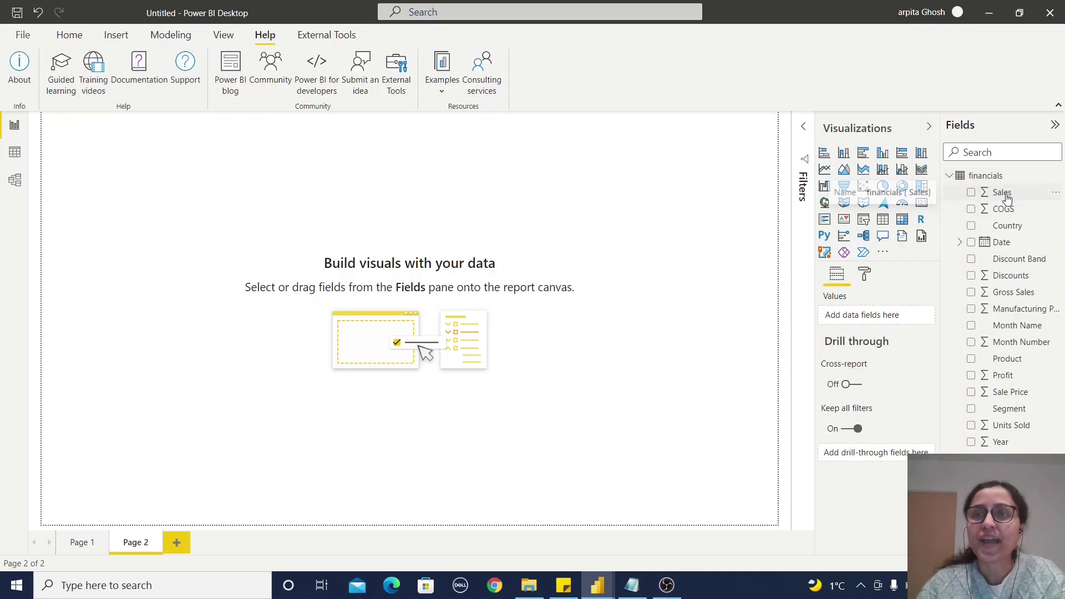
click(1002, 444)
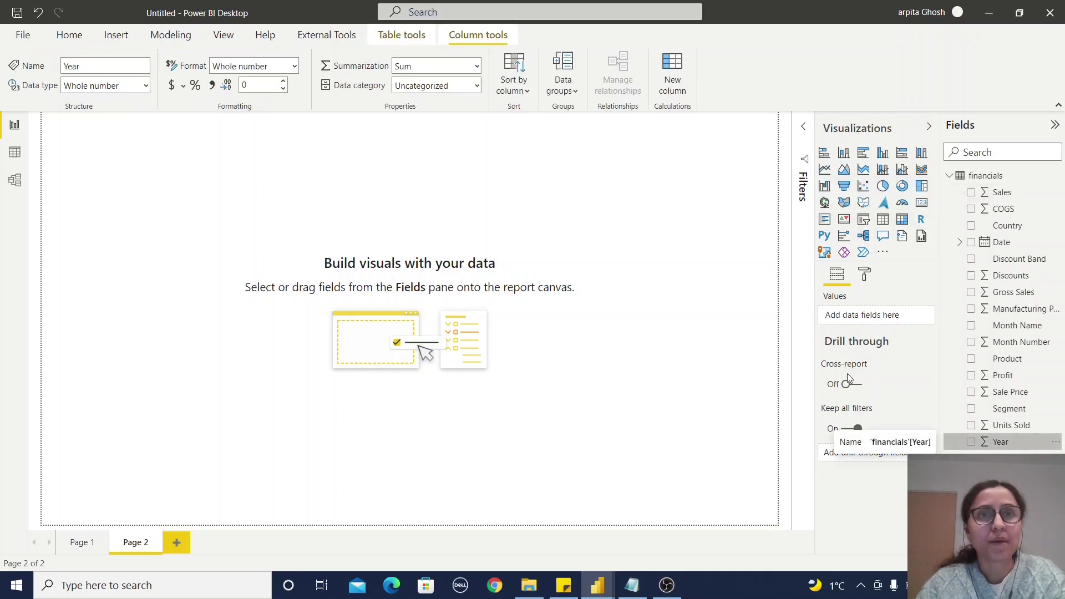
click(478, 66)
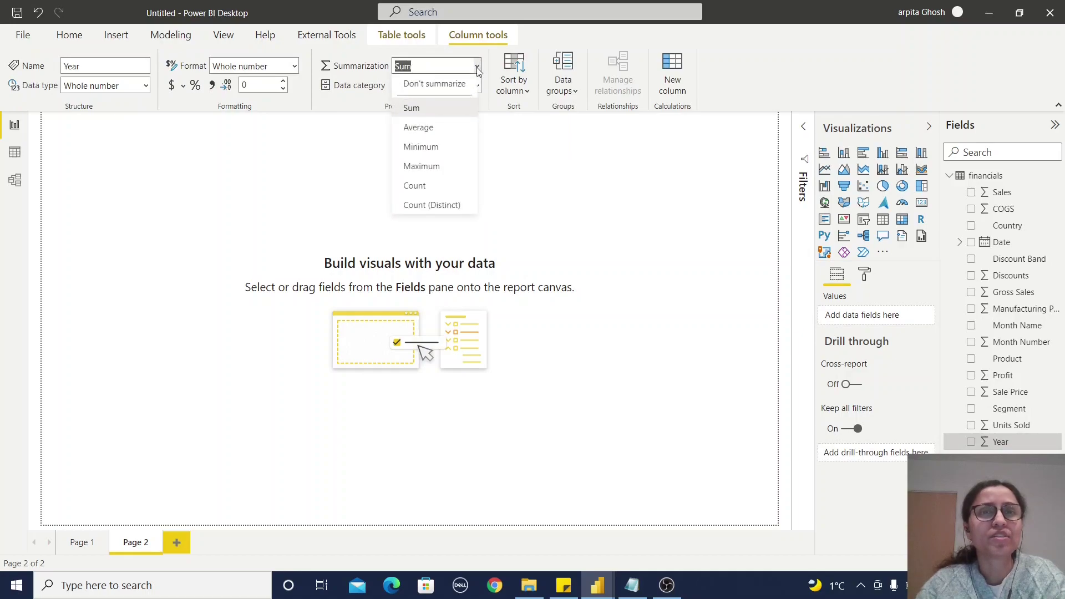
click(435, 84)
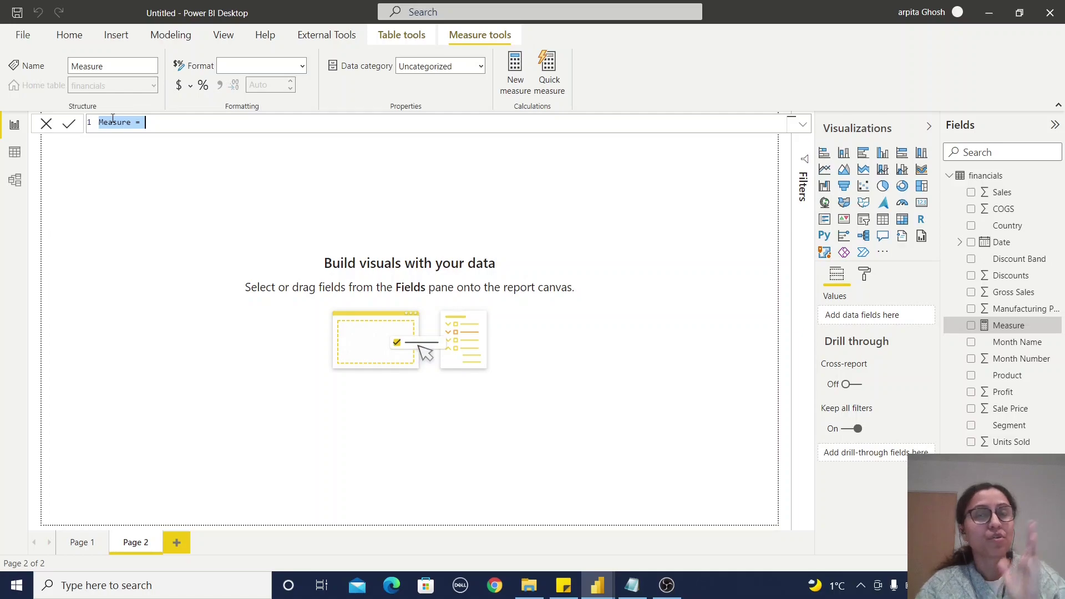
Create a measure named All_test in the financials table, starting its formula with CALCULATE(SUM(financials[ Sales]).
double_click(113, 122)
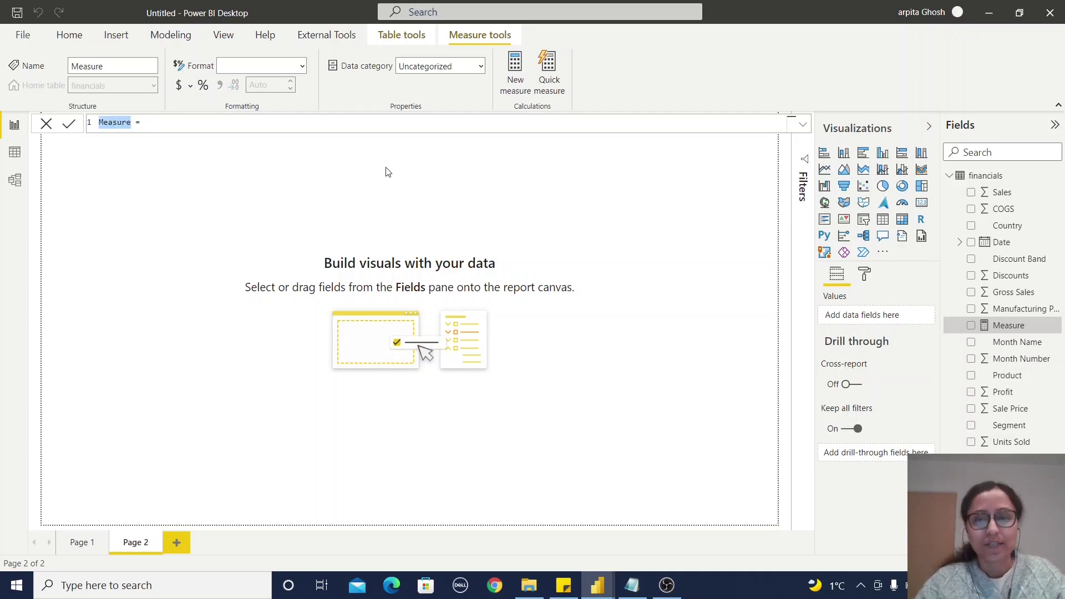
text(All_test =)
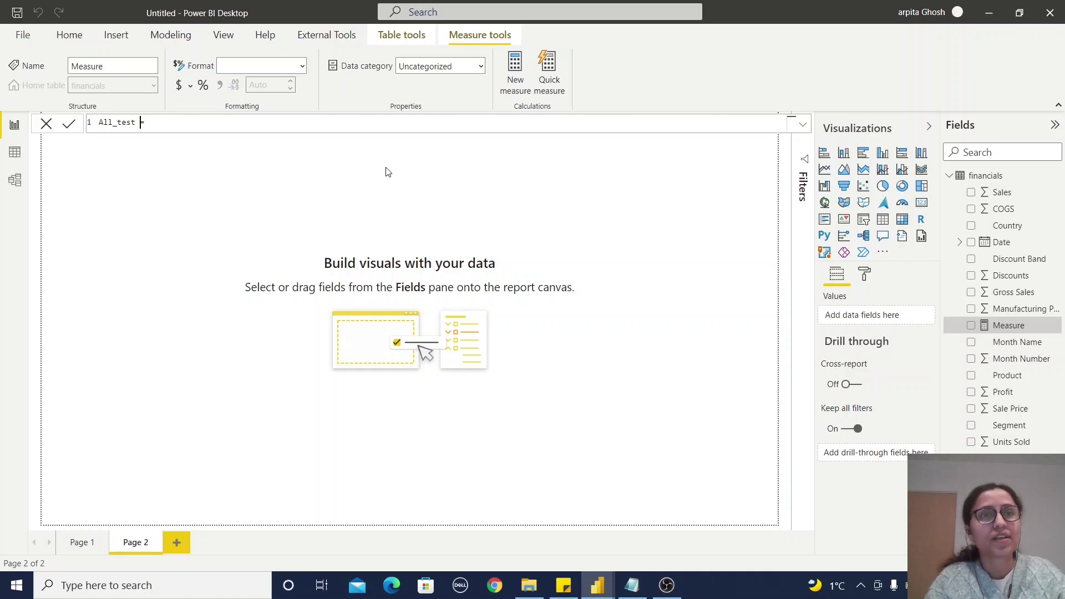
text(Cal)
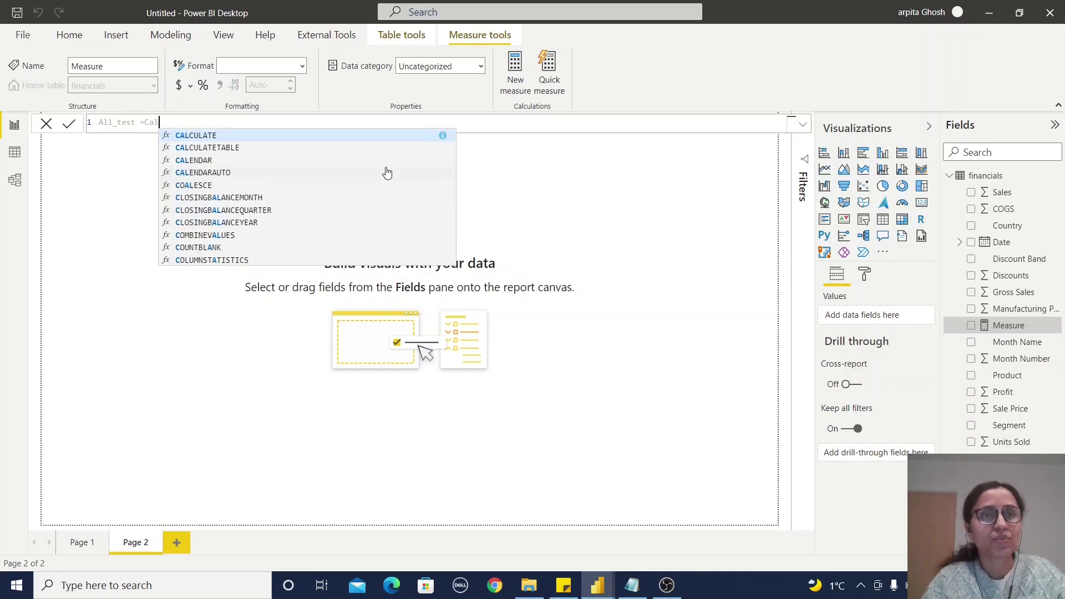
click(293, 136)
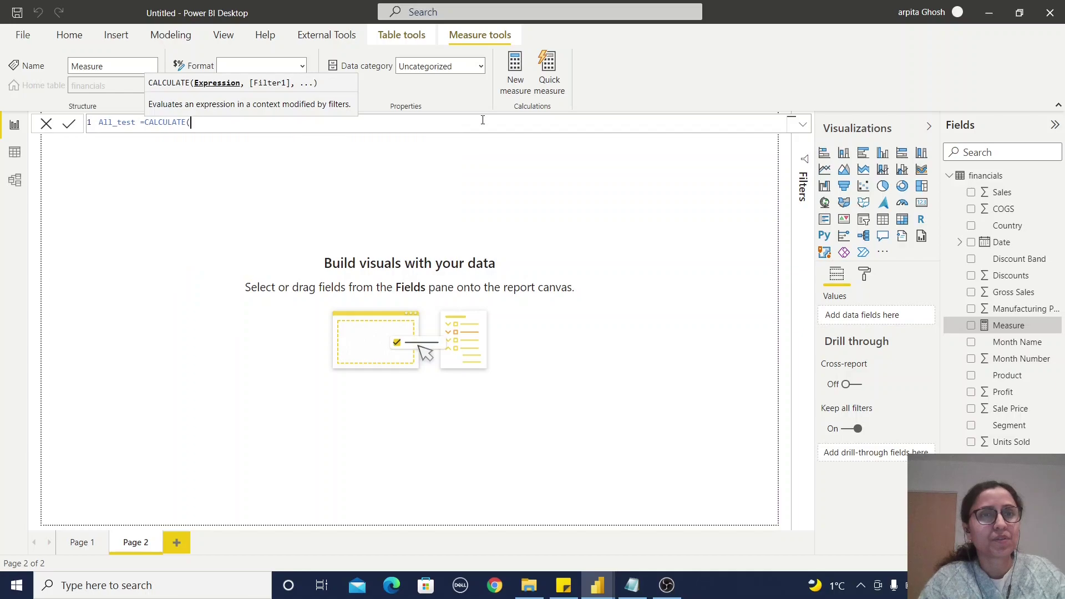
text(SUM)
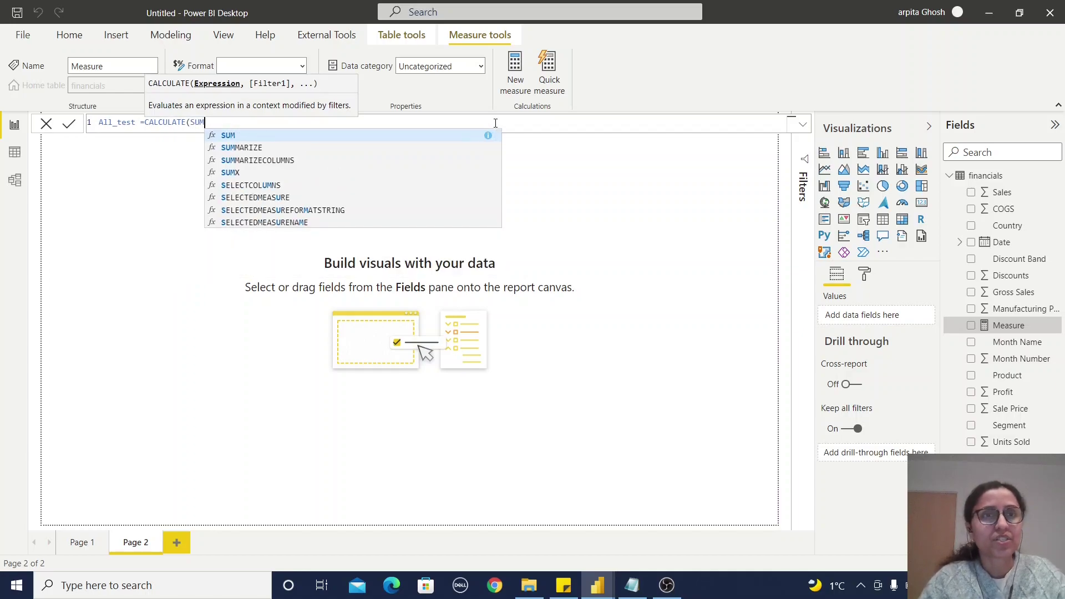
text((sales)
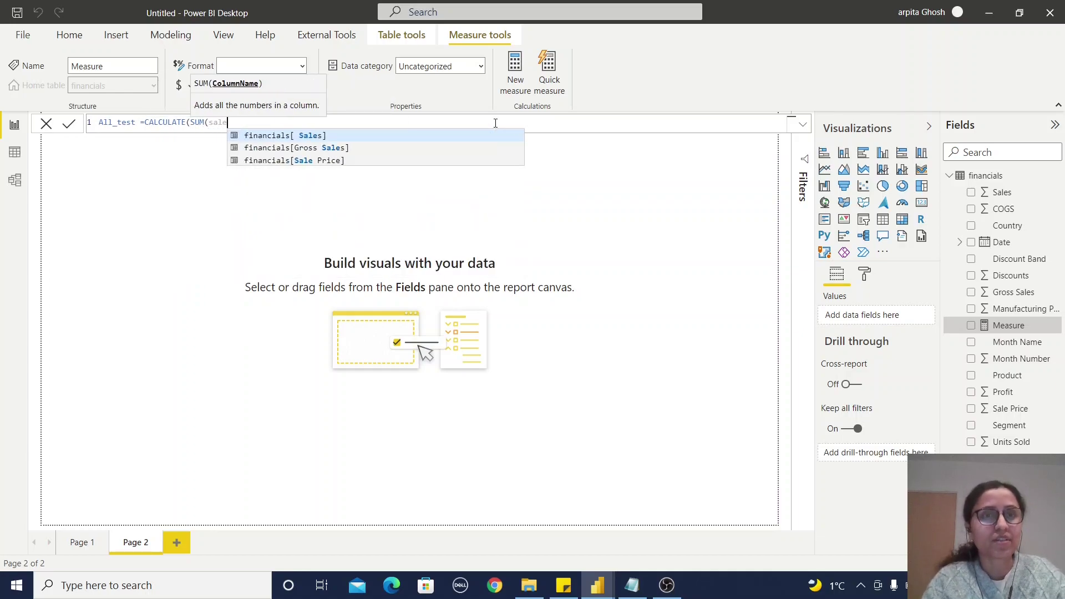
click(317, 136)
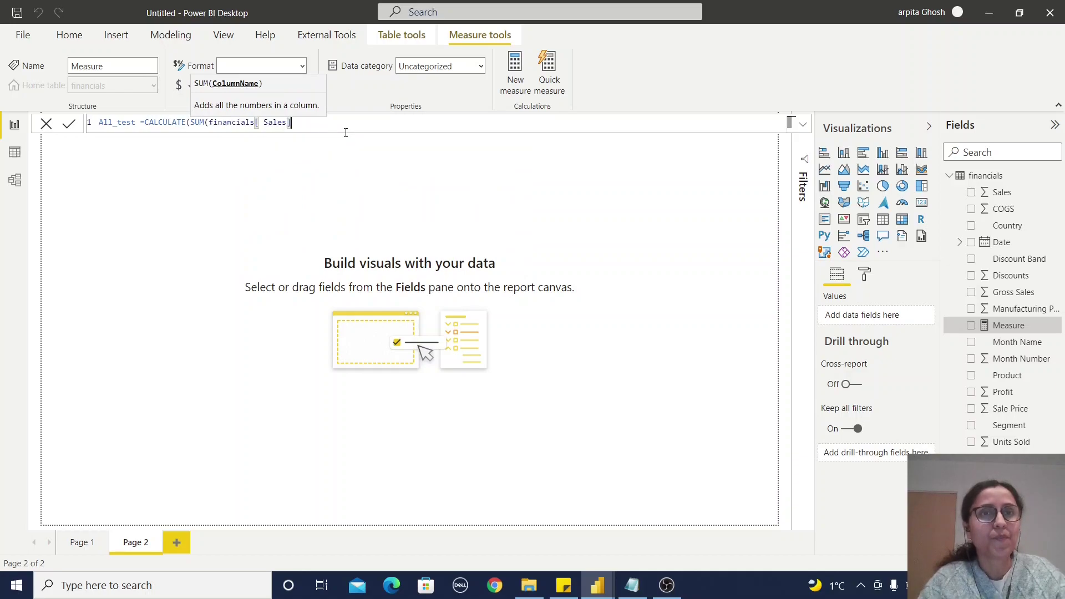
text())
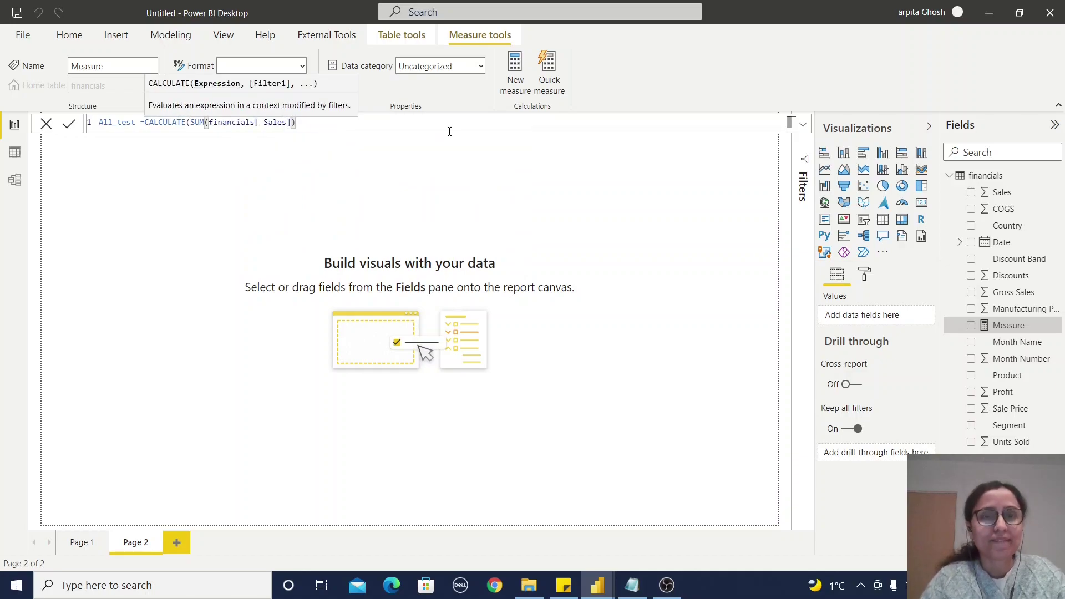
Complete the All_test formula with the filter argument ALL(financials[Year]) and commit the measure.
text(,)
text(AL)
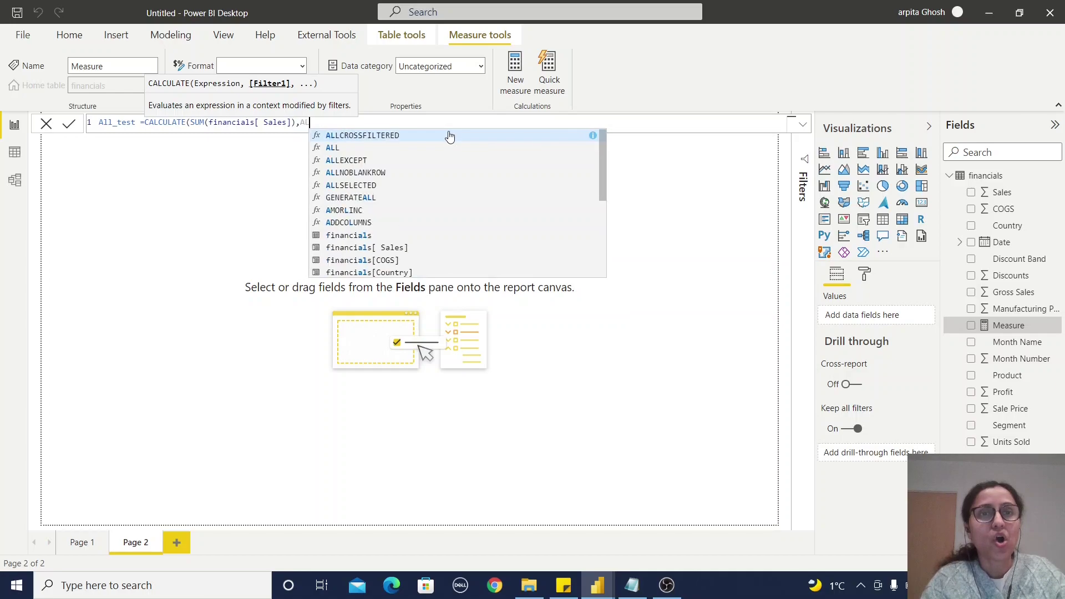
text(L()
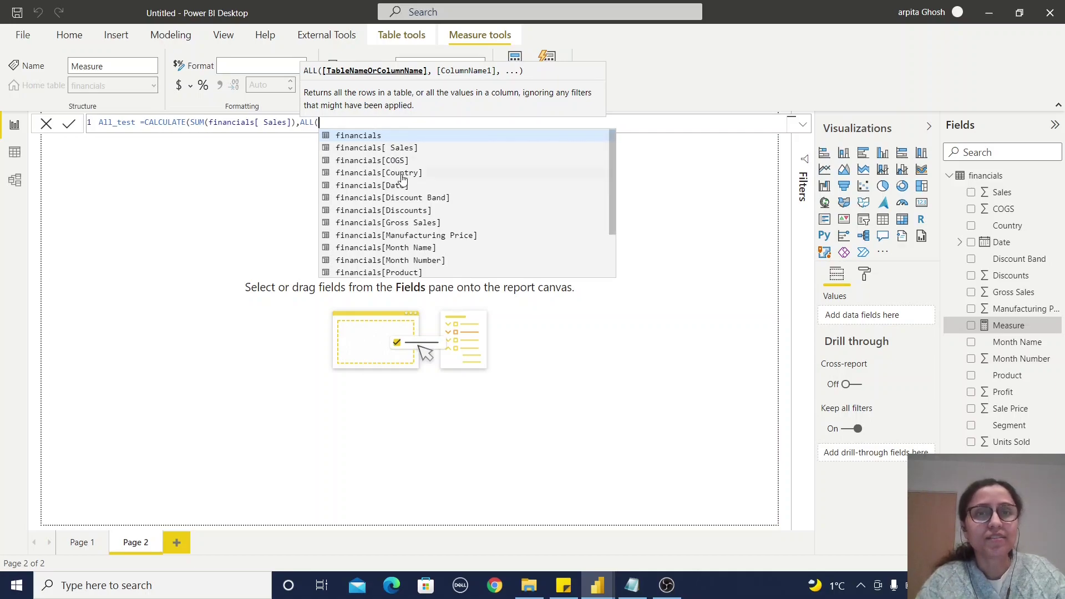
text(yae)
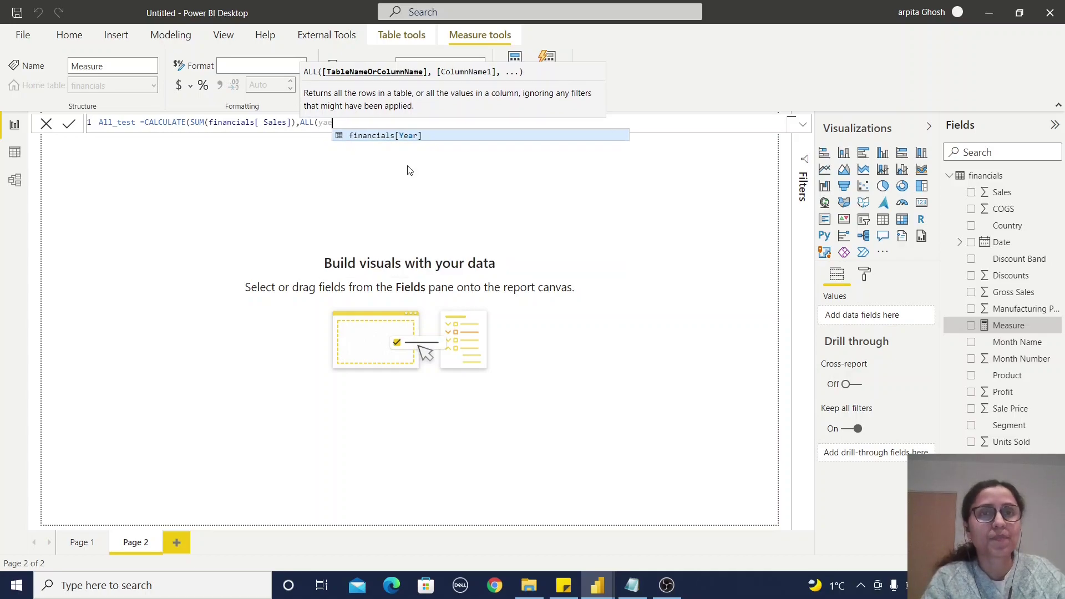
click(386, 137)
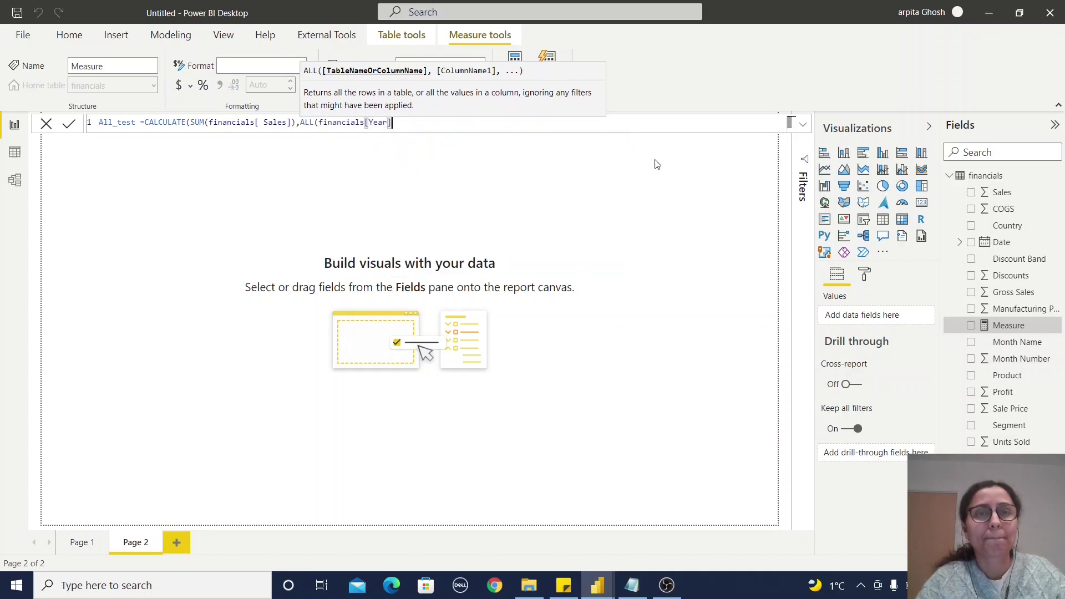
text())
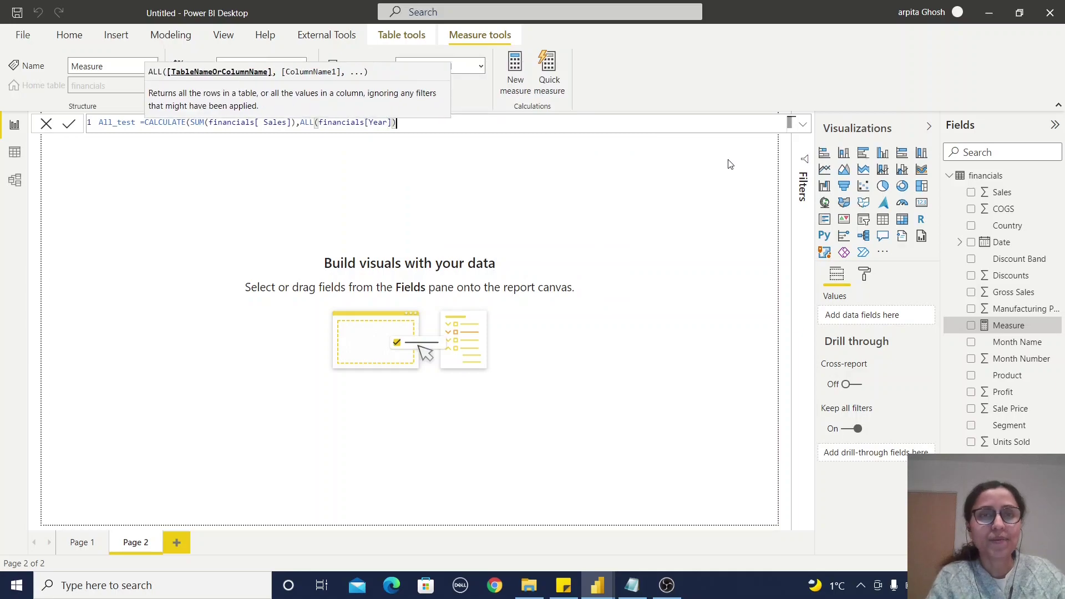
text())
key(Return)
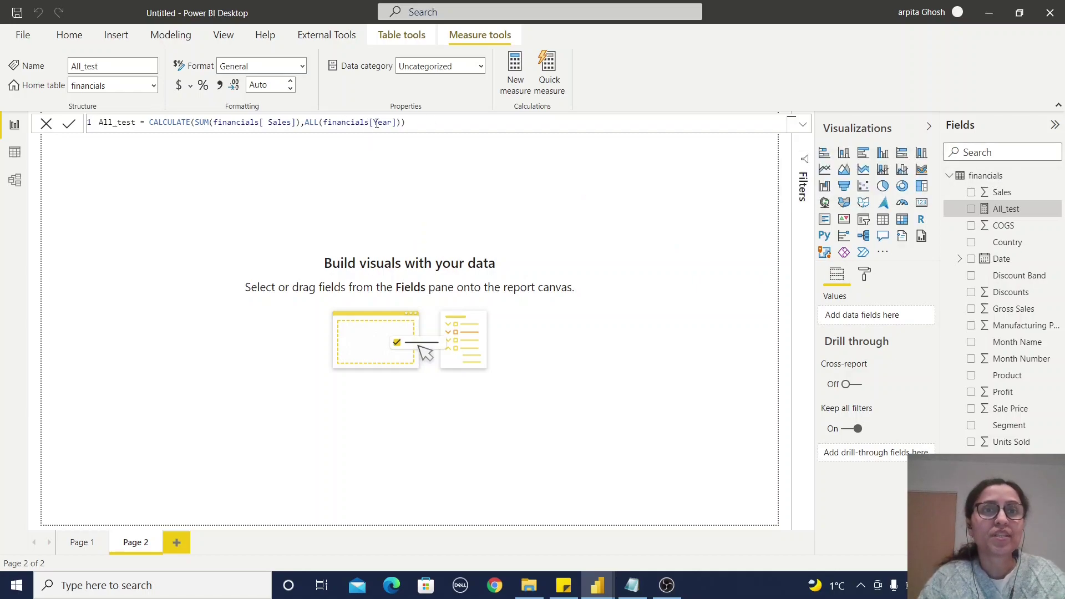
Create another measure in the financials table named All_table and start its formula with the CALCULATE function.
click(1024, 176)
click(1056, 177)
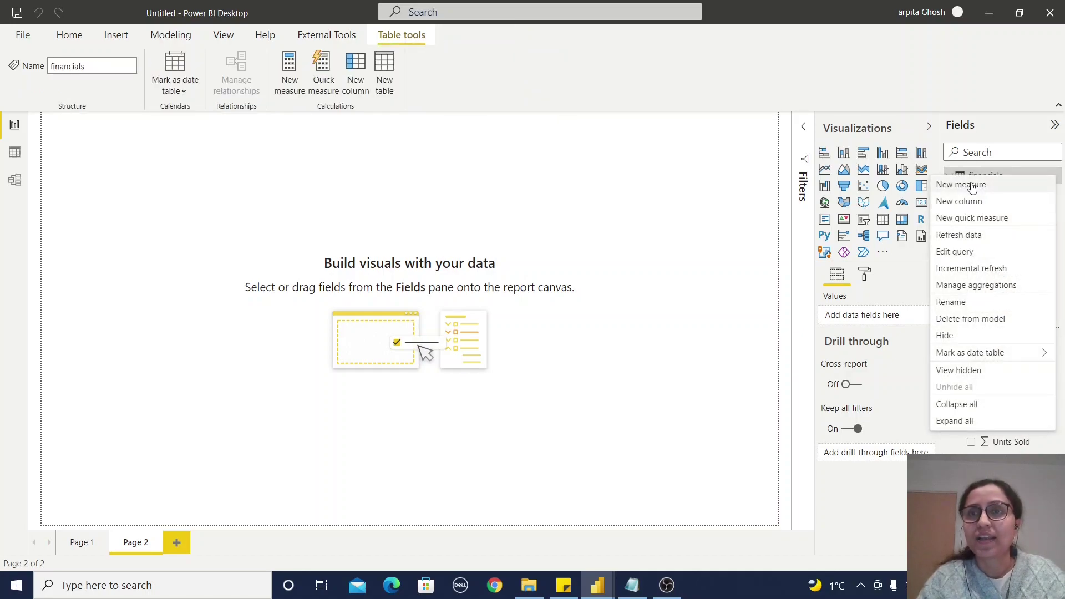
key(Escape)
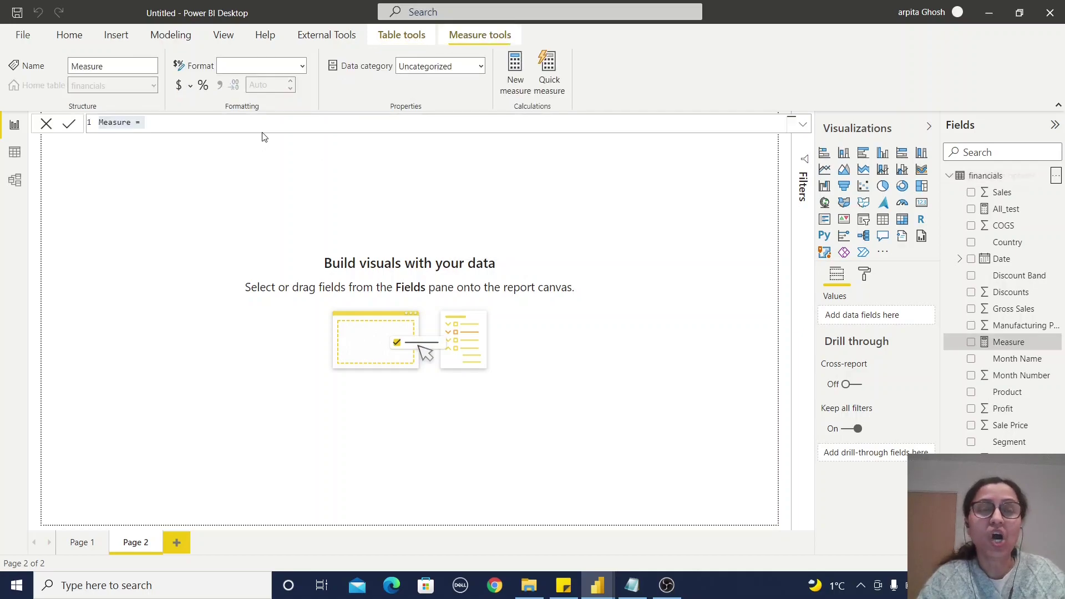
click(113, 123)
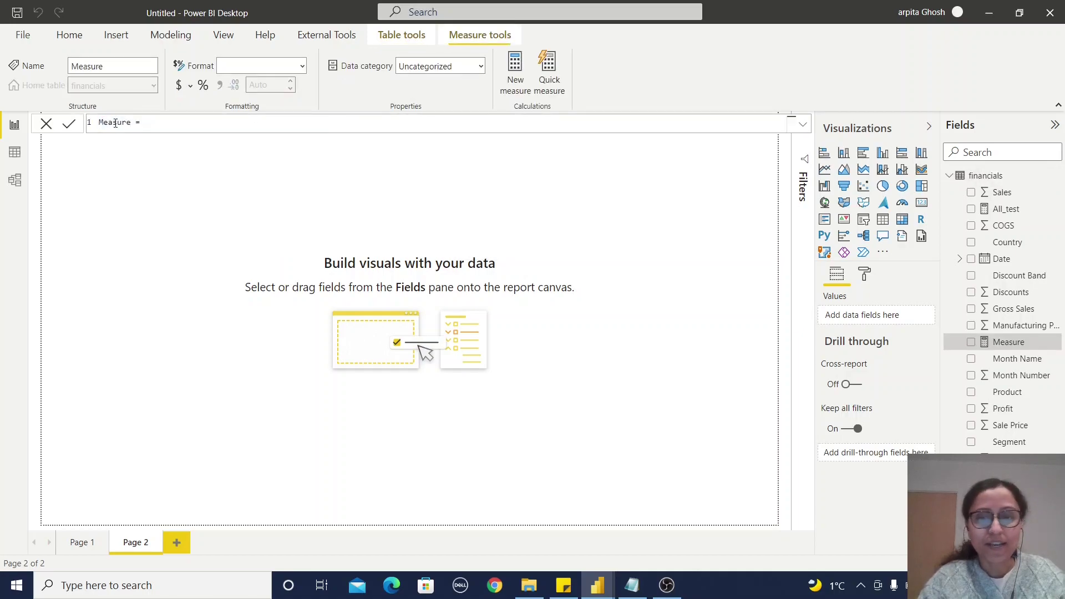
double_click(118, 122)
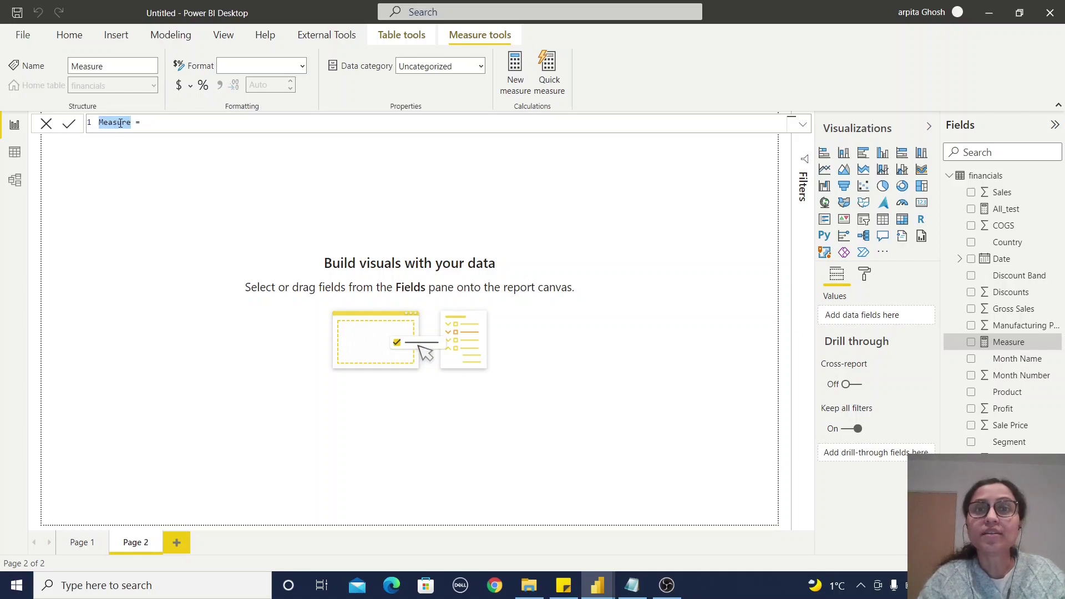
text(All_table)
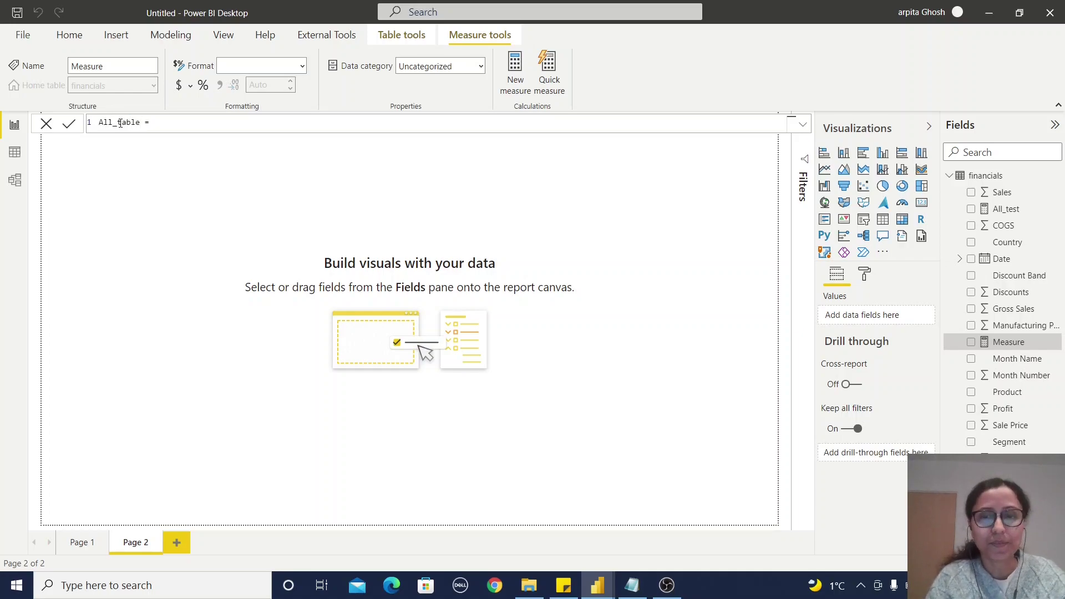
key(Delete)
key(Delete)
text(=cal)
click(198, 135)
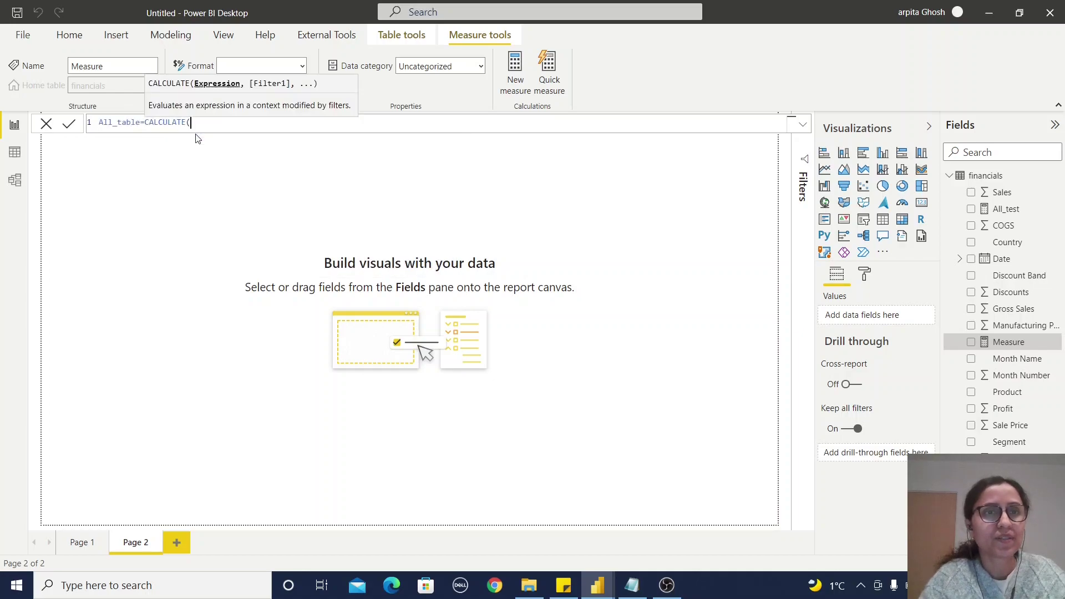
Complete the All_table formula with SUM(financials[ Sales]) and the filter argument ALL(financials), and commit the measure.
text(sum)
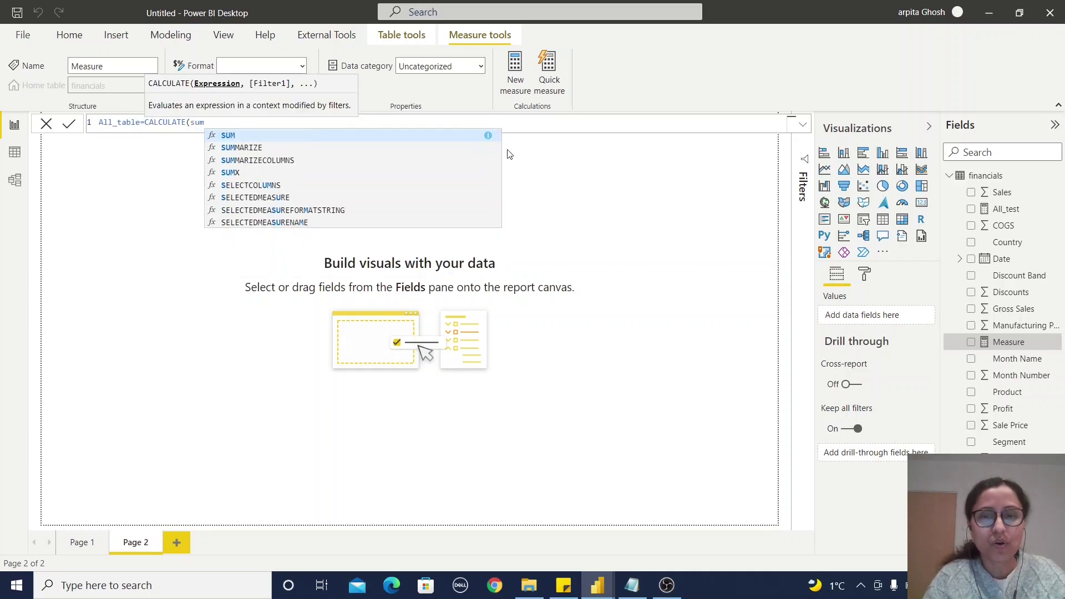
text((sale)
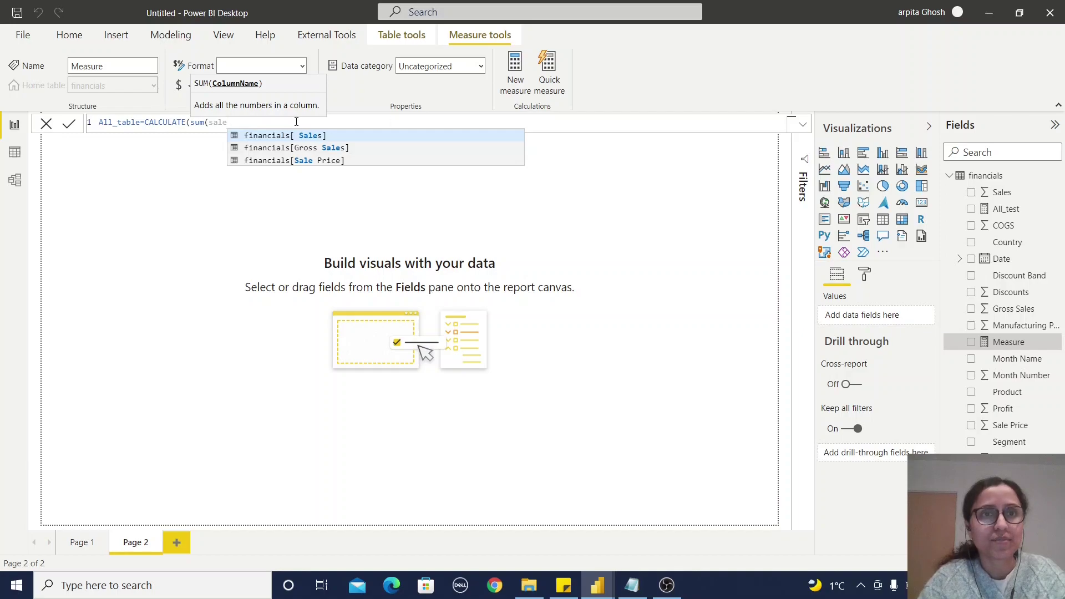
click(295, 136)
text())
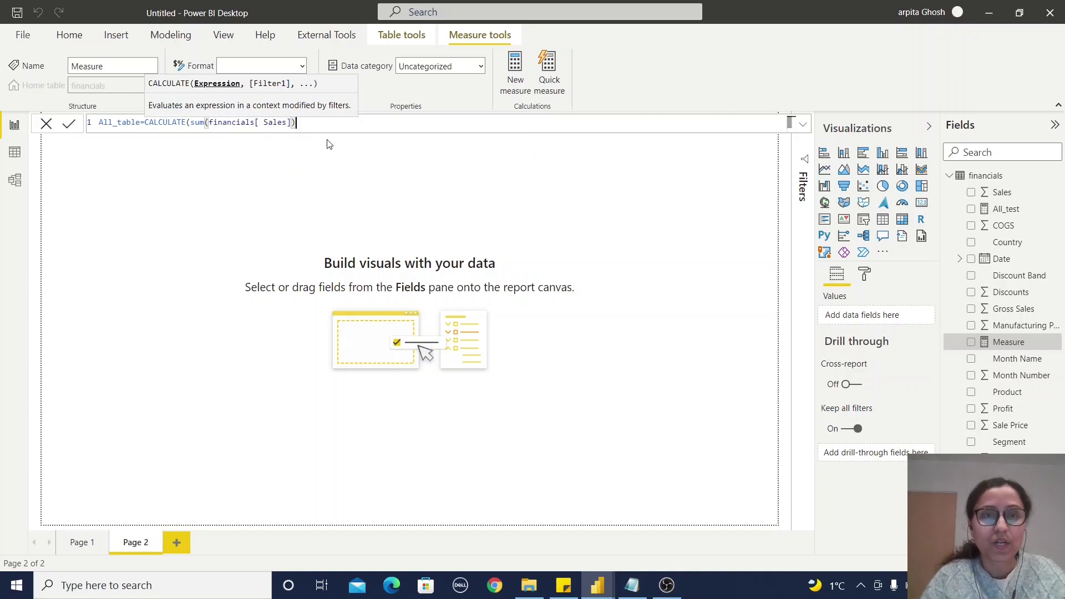
text(,ALL)
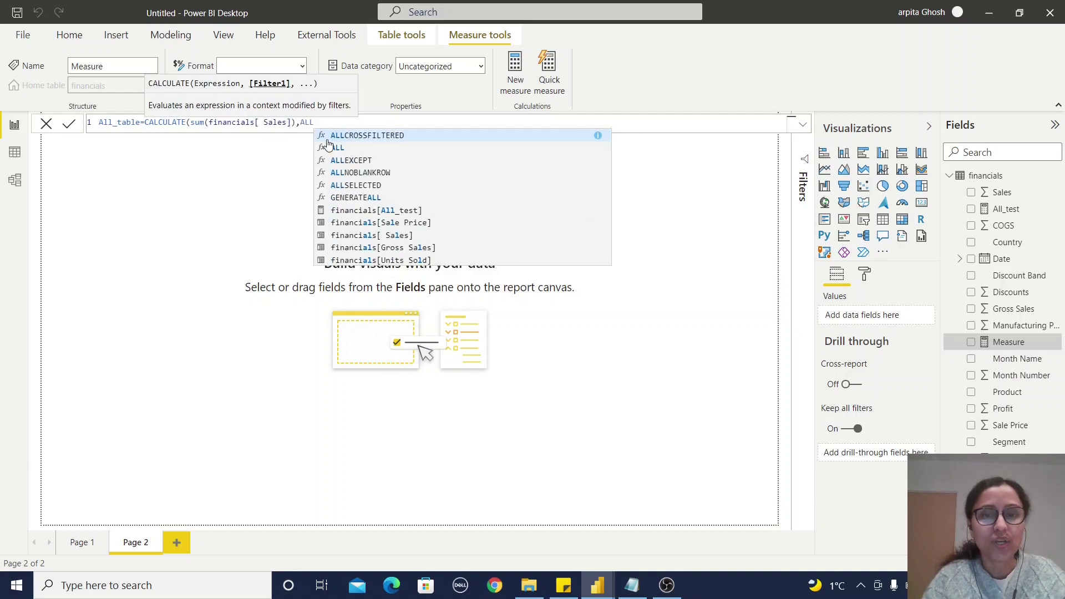
click(329, 147)
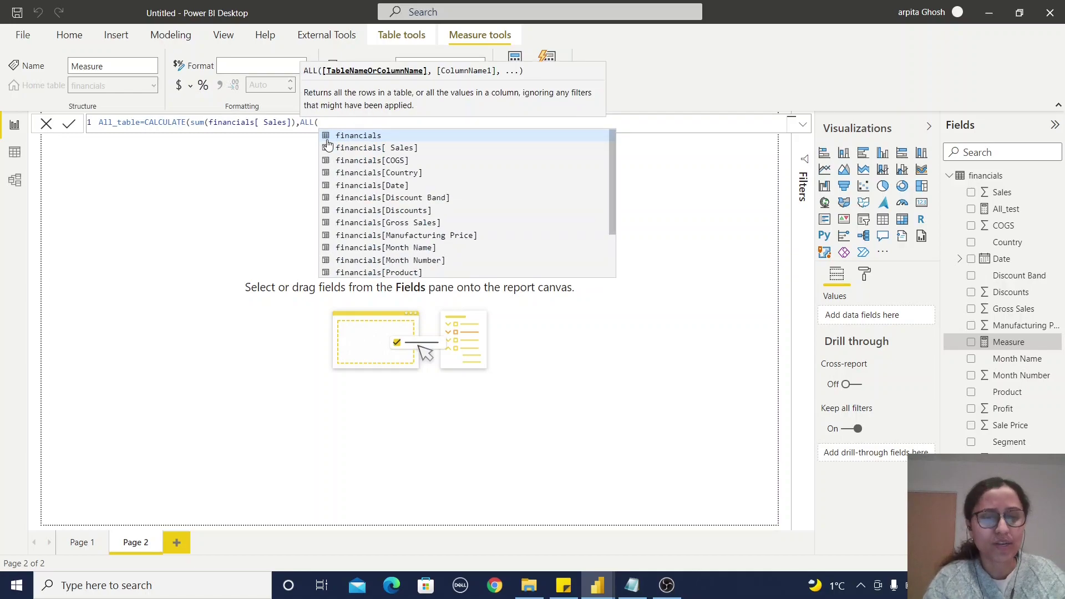
text(financials)
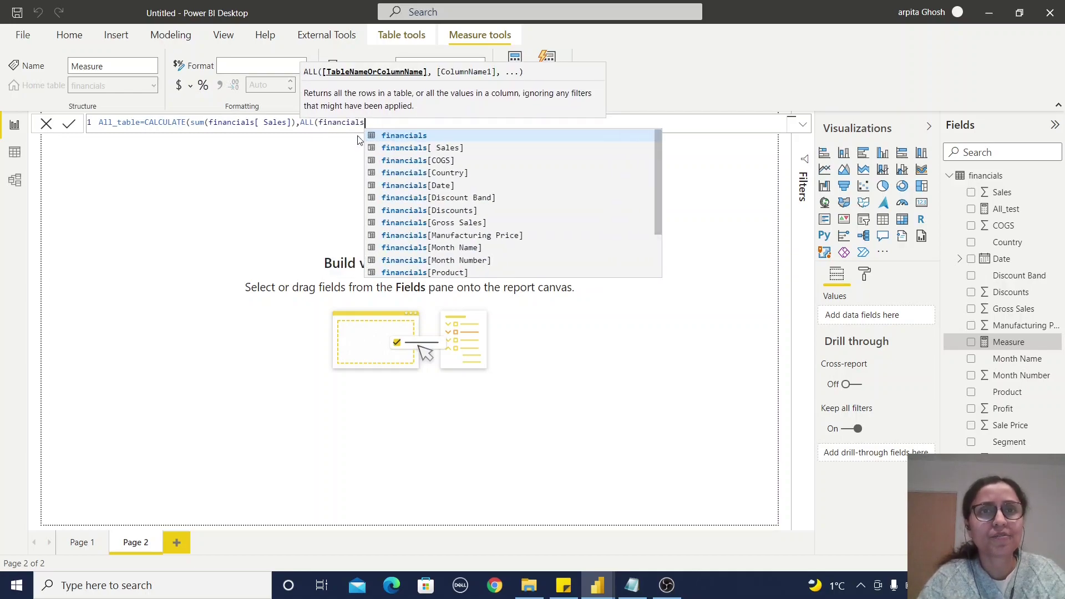
text()))
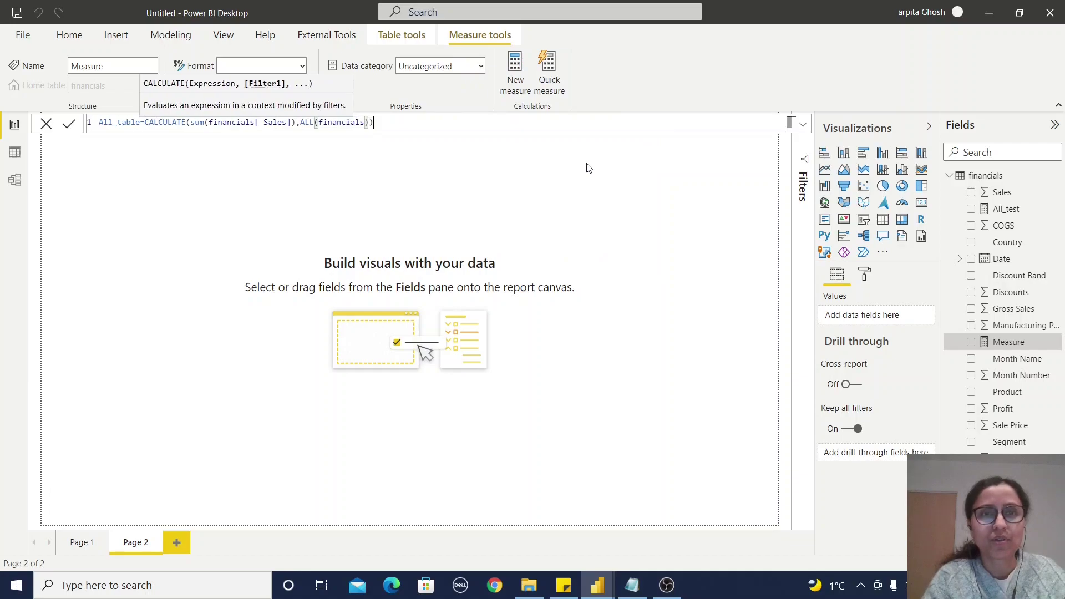
key(Return)
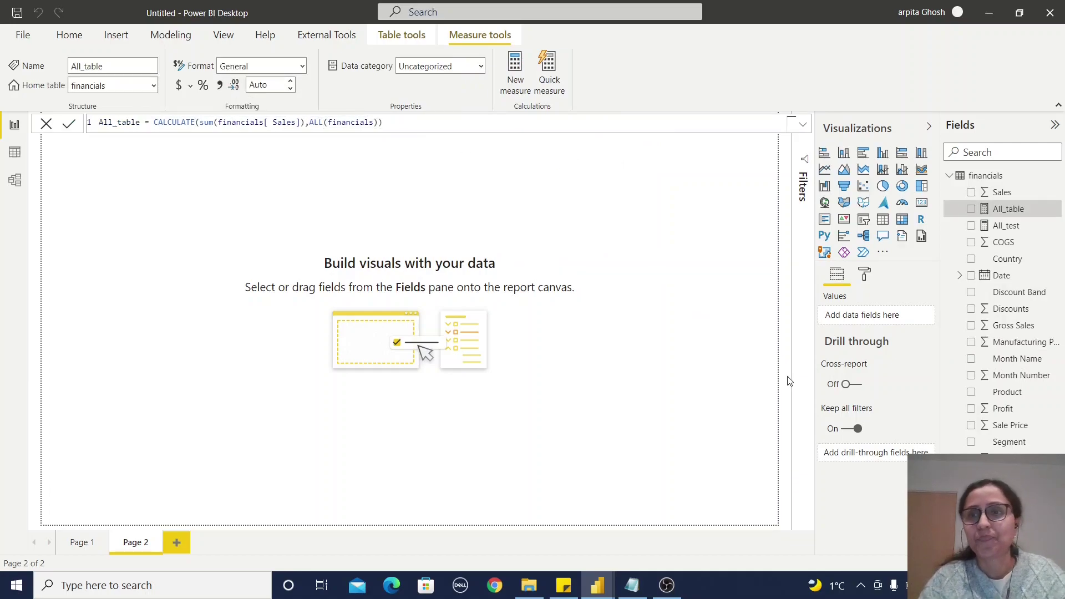
Add a table visual with Year, All_table and All_test to the empty page and widen it.
click(480, 199)
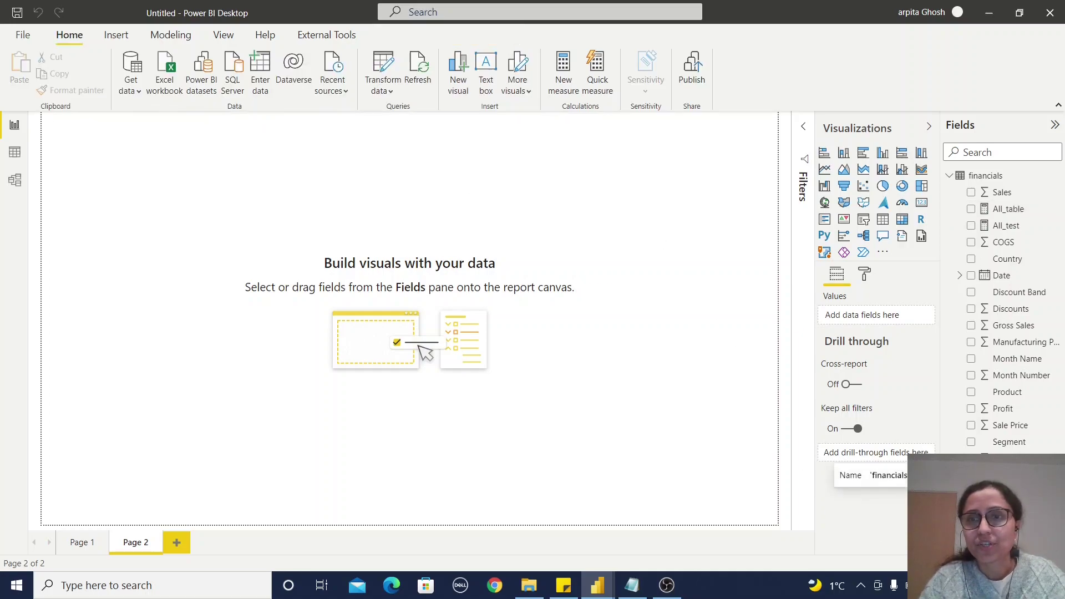
click(971, 475)
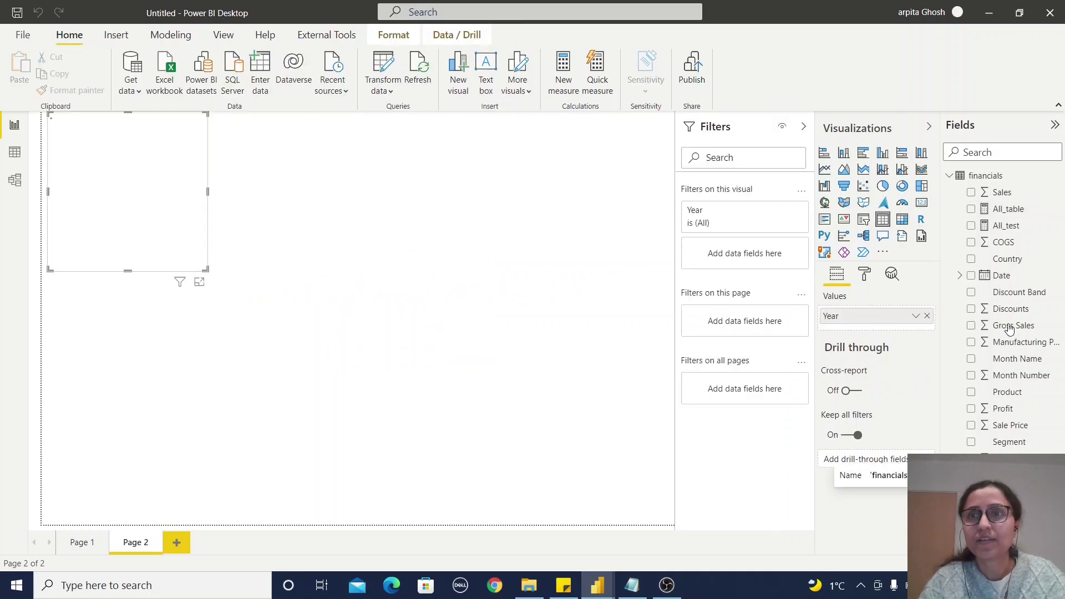
click(972, 209)
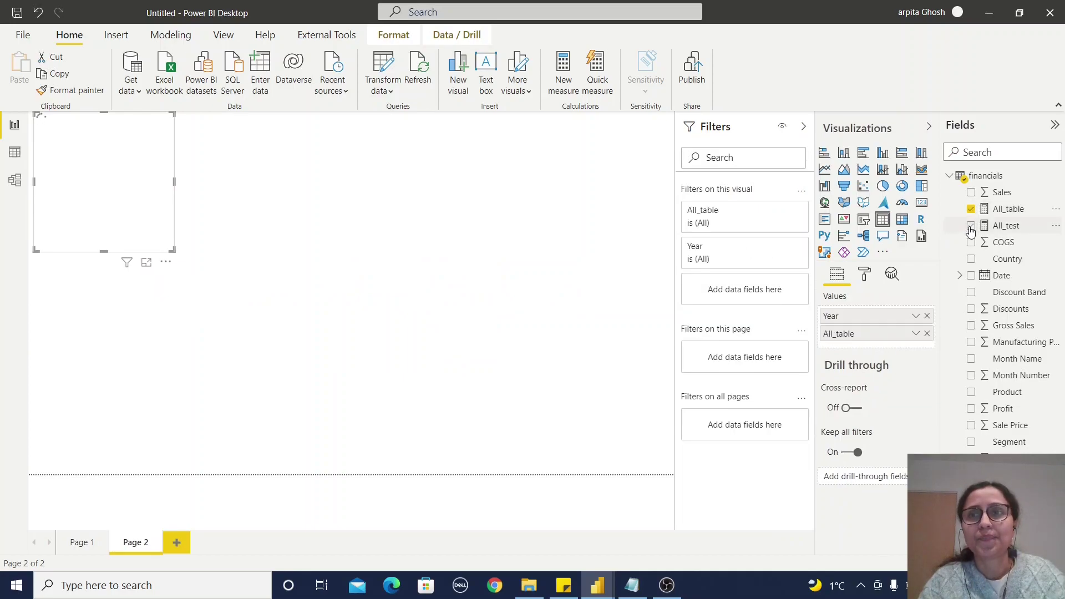
click(971, 226)
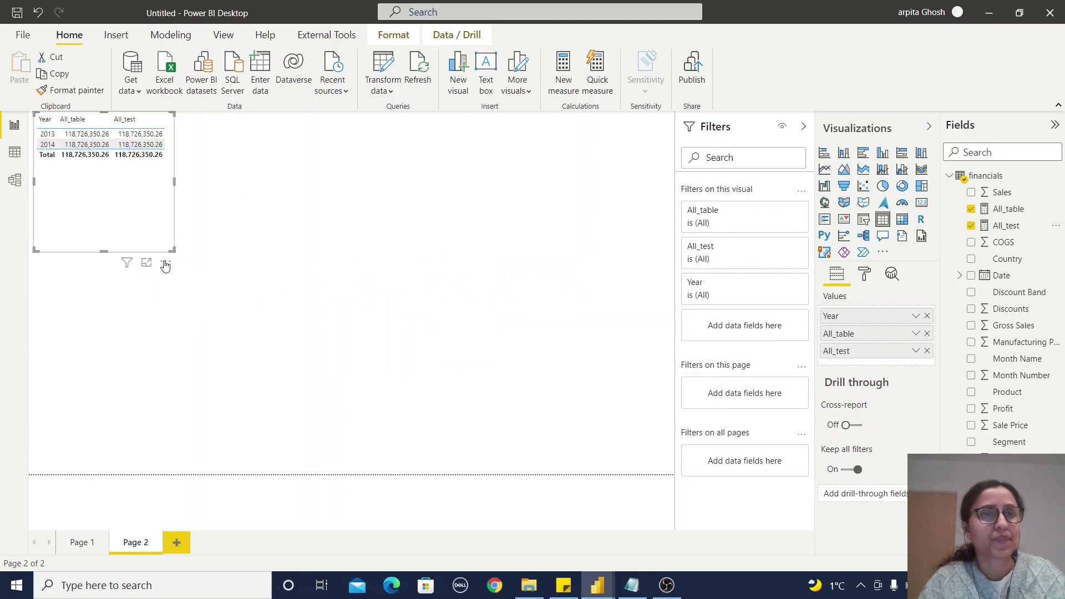
drag(172, 250, 279, 268)
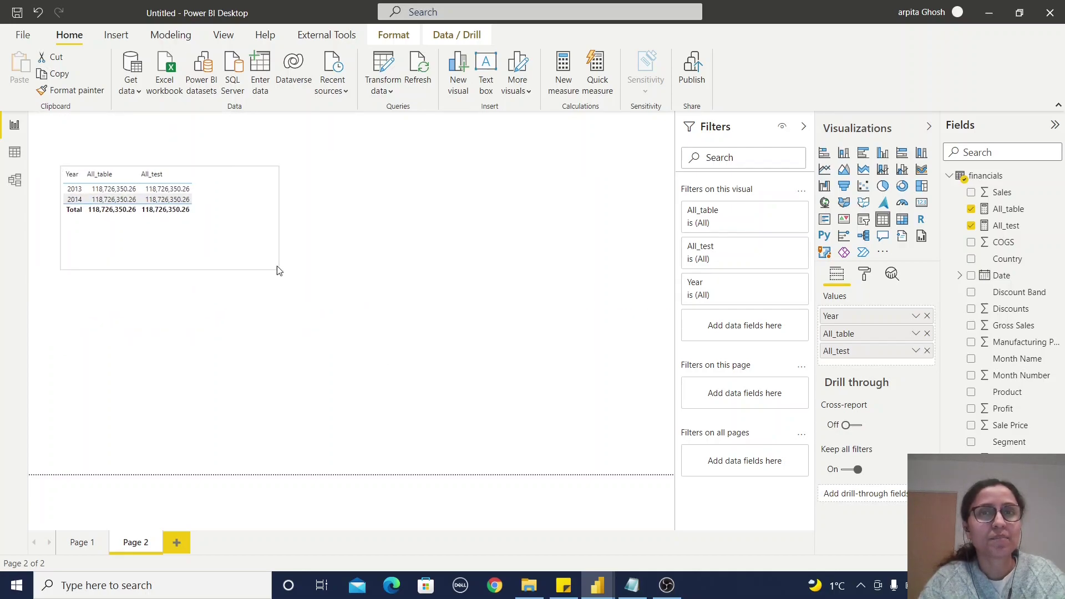
Add a Product slicer, move it beside the Year table and narrow it to fit its list.
click(472, 210)
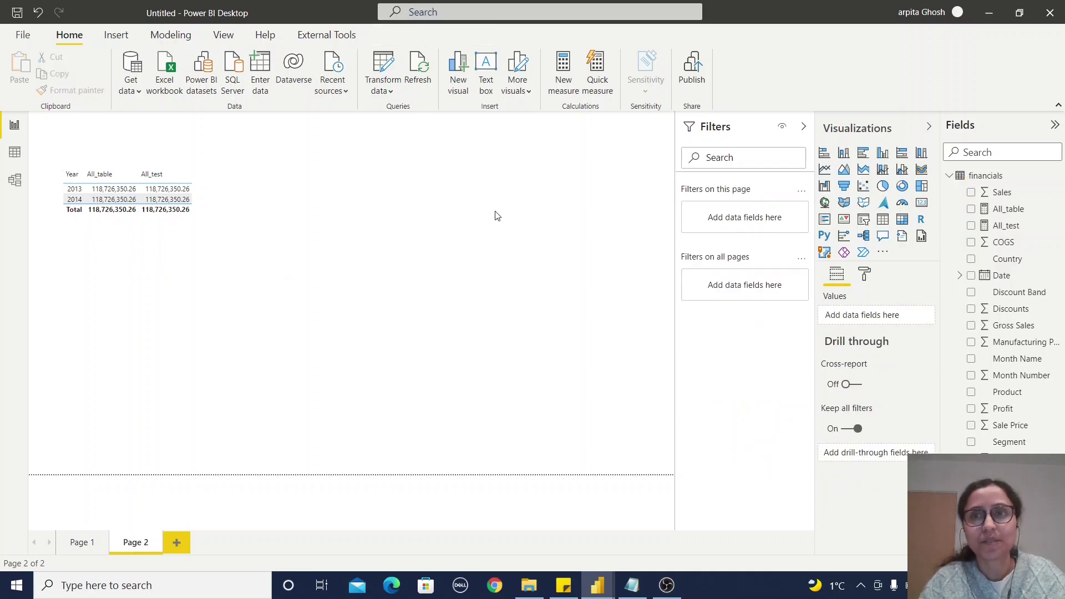
click(863, 219)
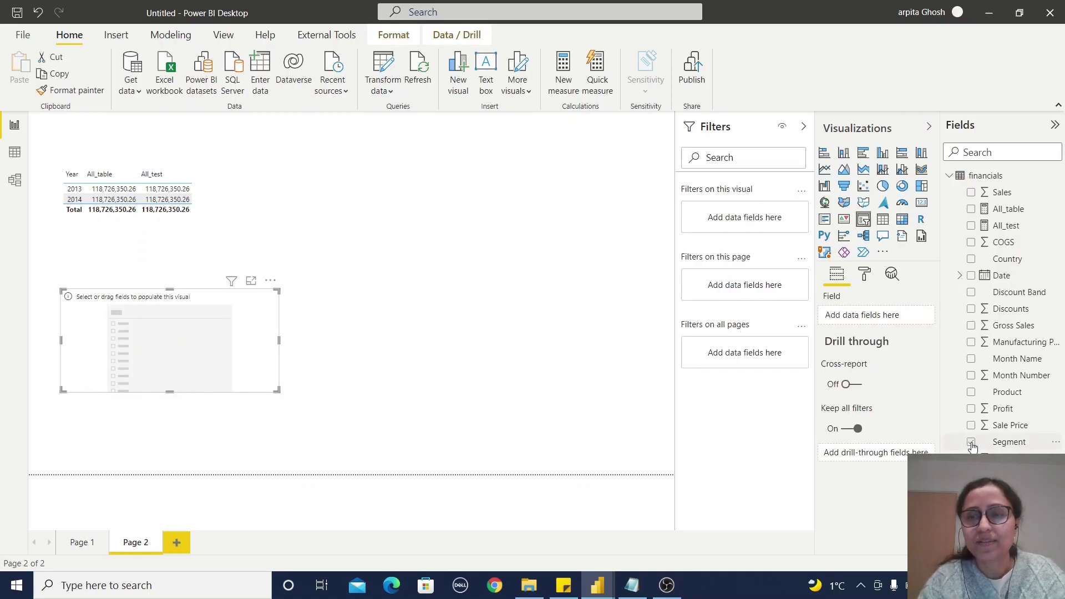
click(972, 394)
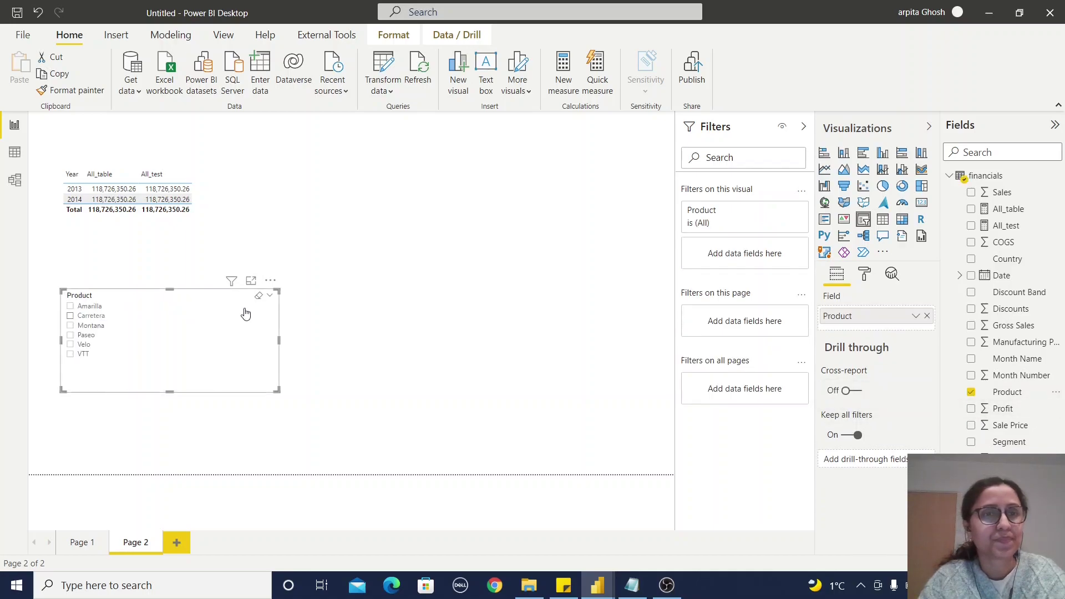
drag(261, 336, 469, 205)
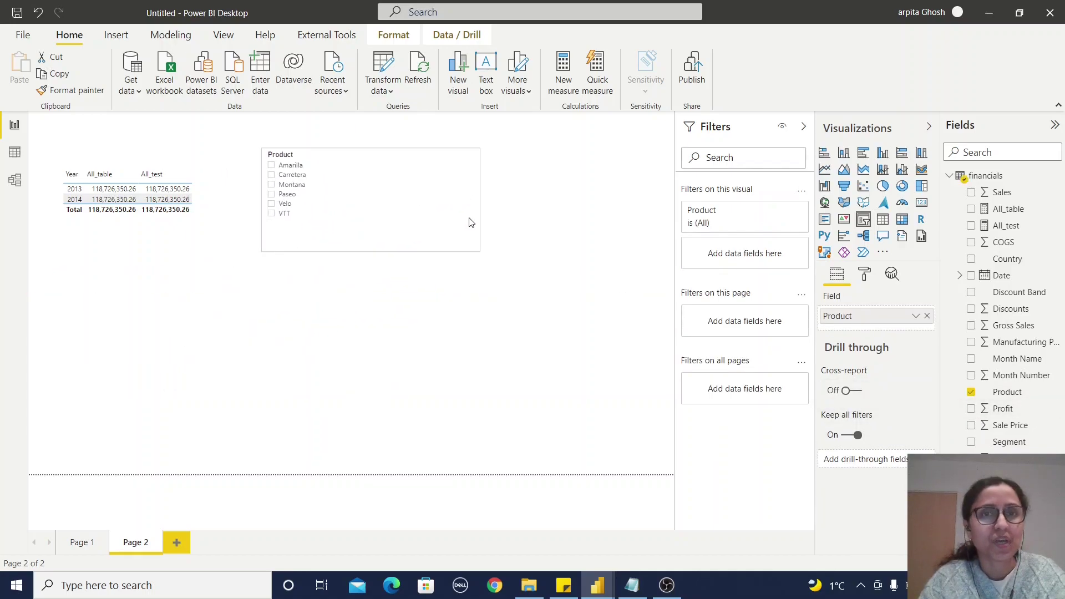
drag(481, 251, 340, 238)
Create a second table visual with Product, All_table and All_test, and enlarge it to show all columns.
click(550, 196)
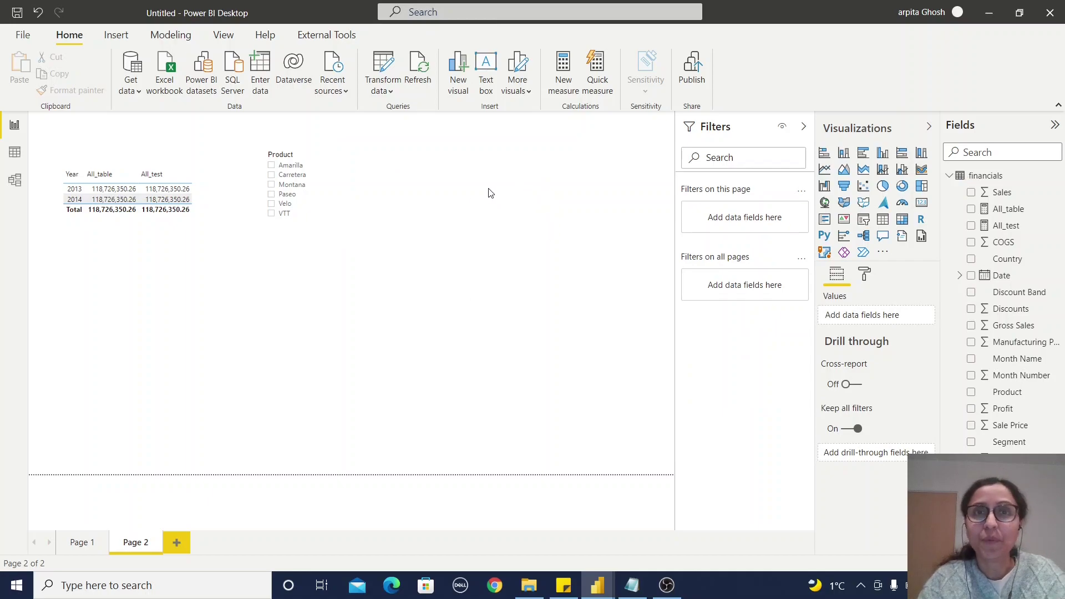
click(972, 393)
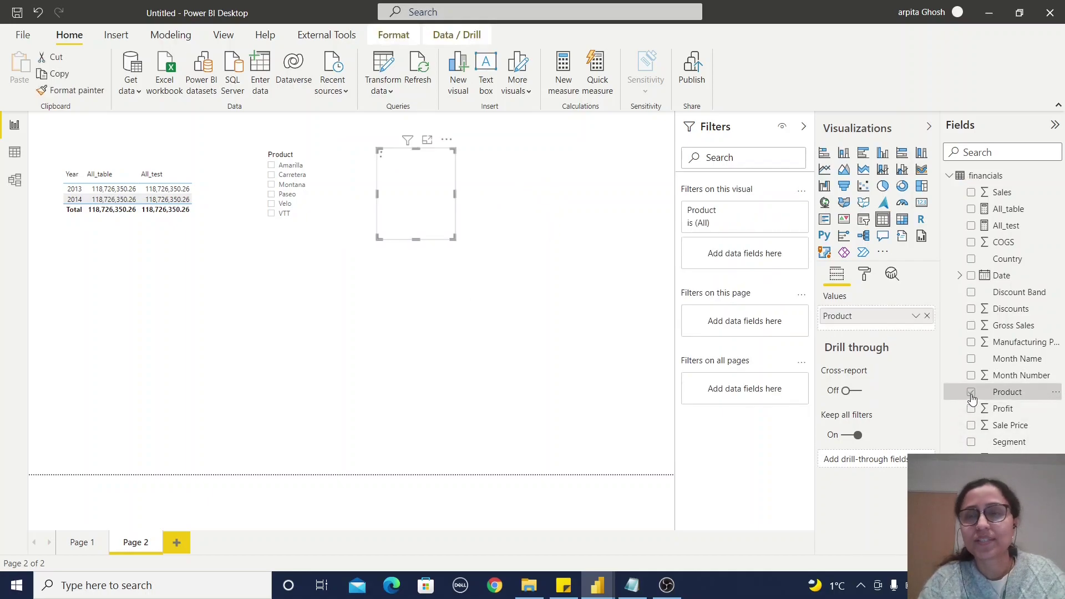
click(971, 209)
click(972, 226)
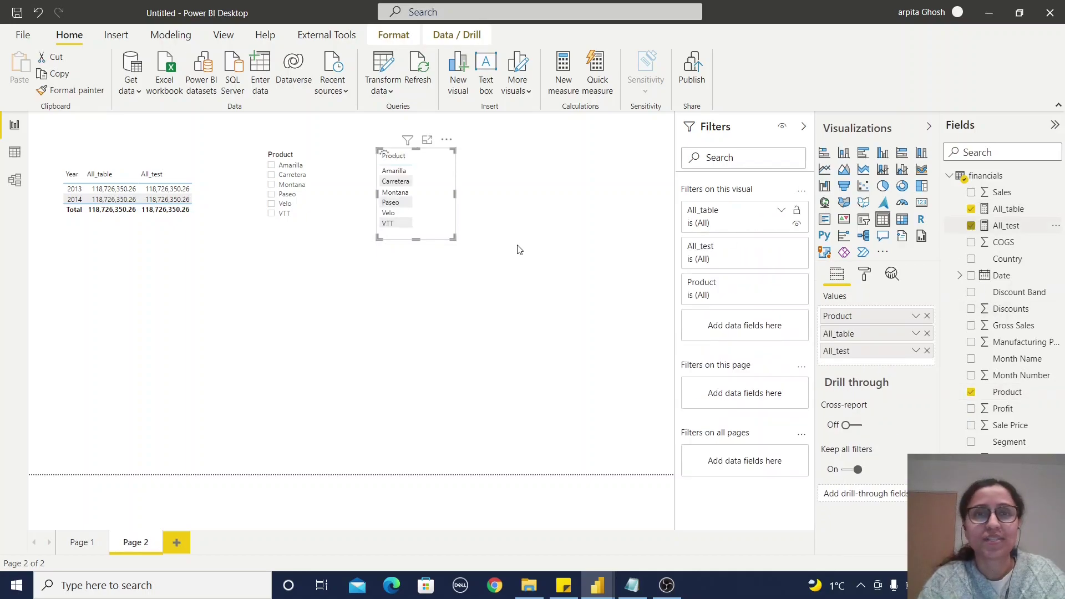
drag(454, 238, 638, 279)
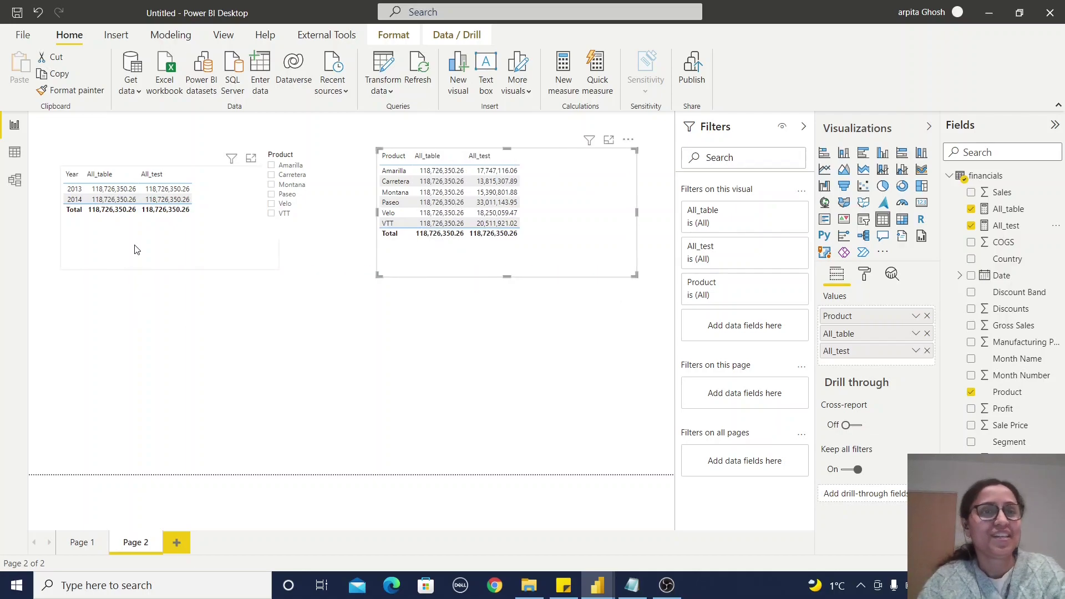
Narrow the Year table visual so it clears the Product slicer, and select the Product table for comparison.
click(149, 250)
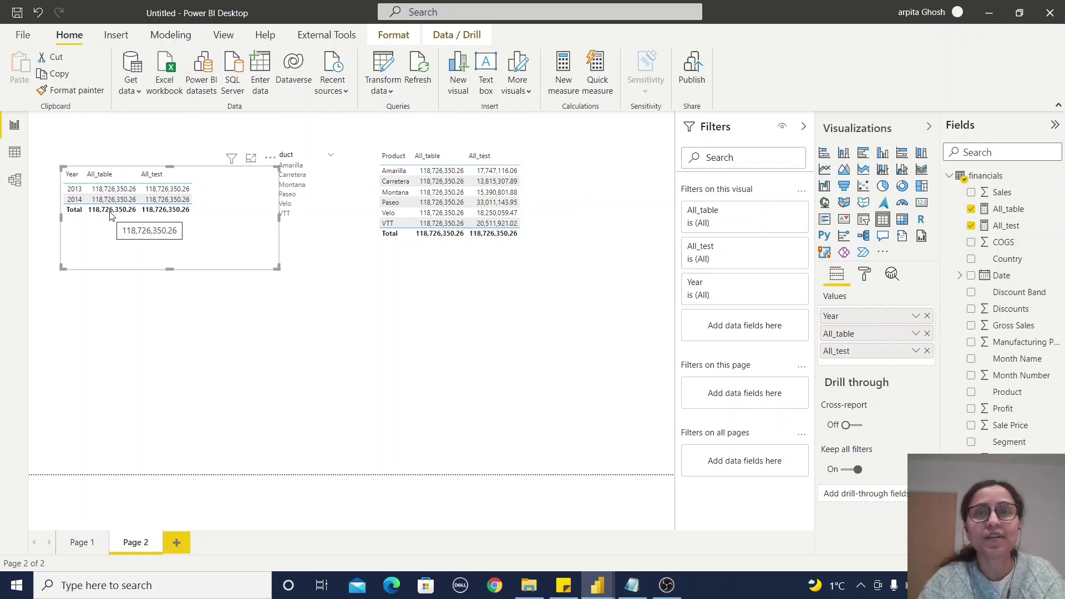
drag(279, 269, 225, 265)
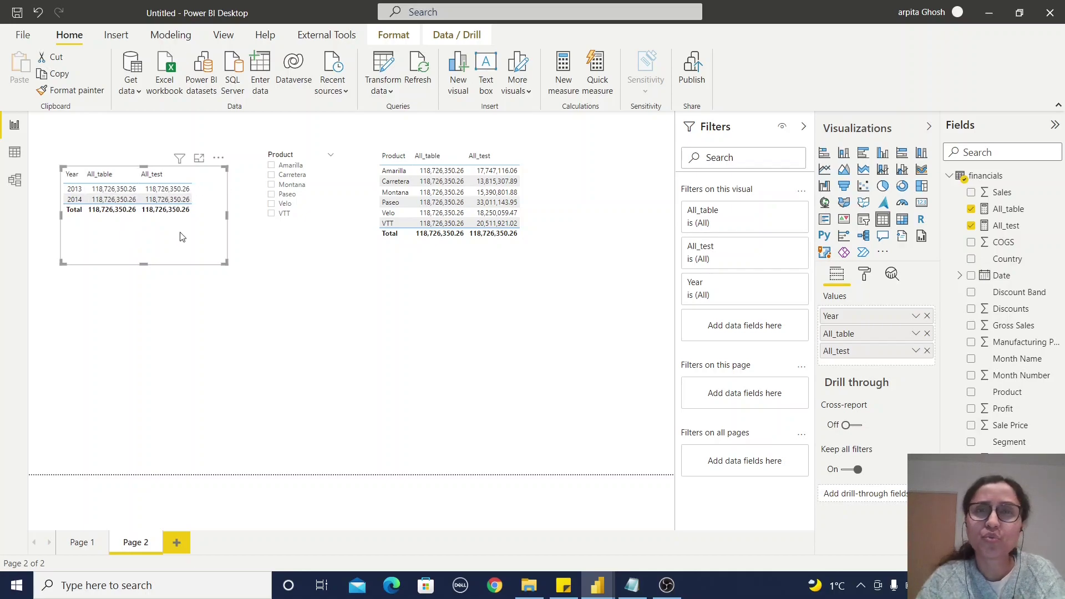
click(508, 258)
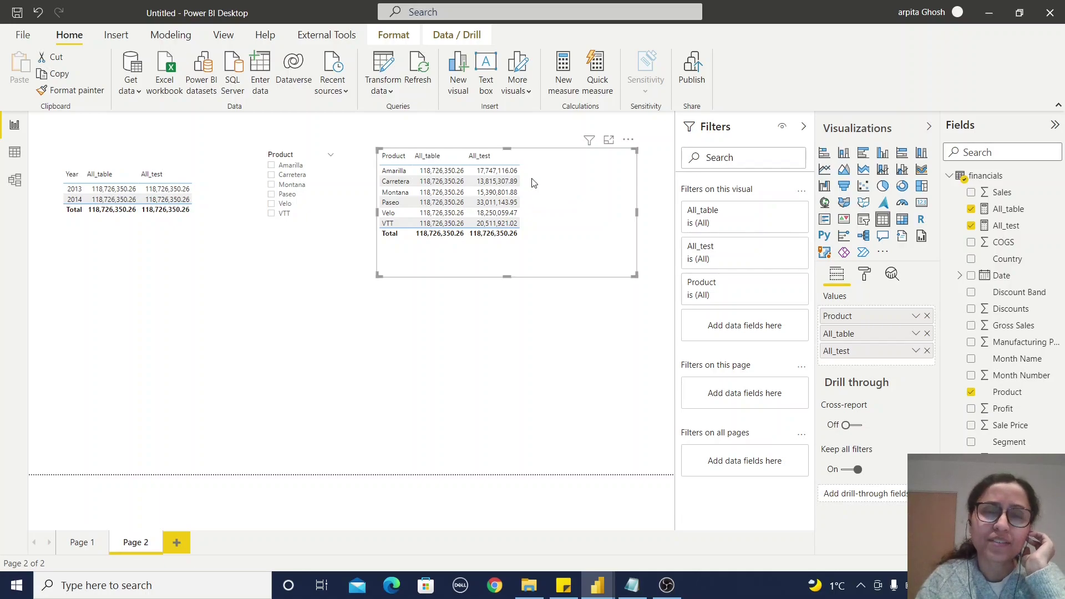
Add a Year slicer below the Year table and change it from a range slider to a list.
click(498, 326)
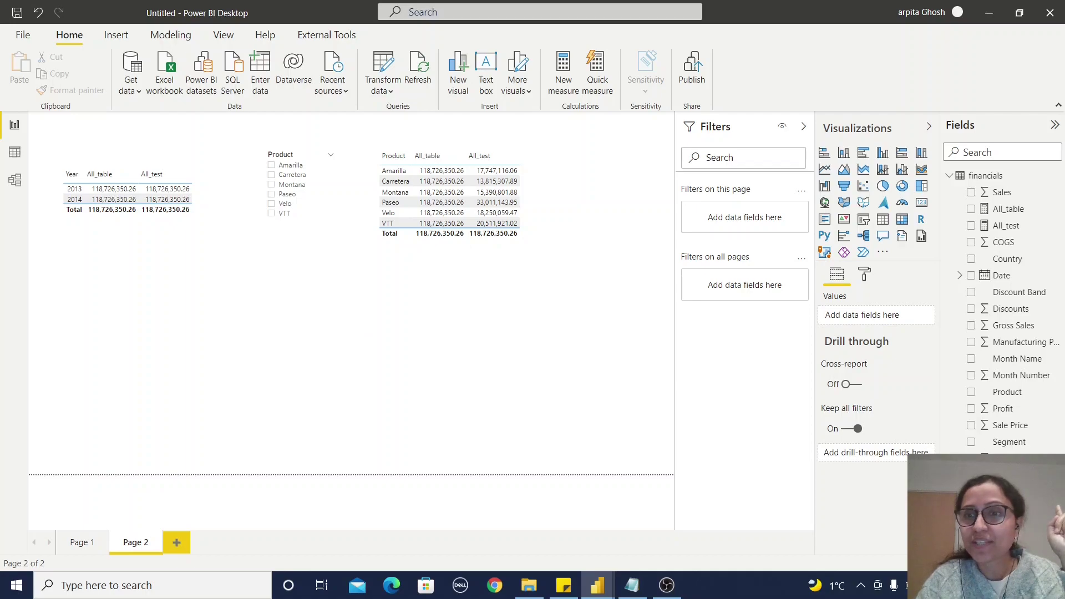
click(863, 221)
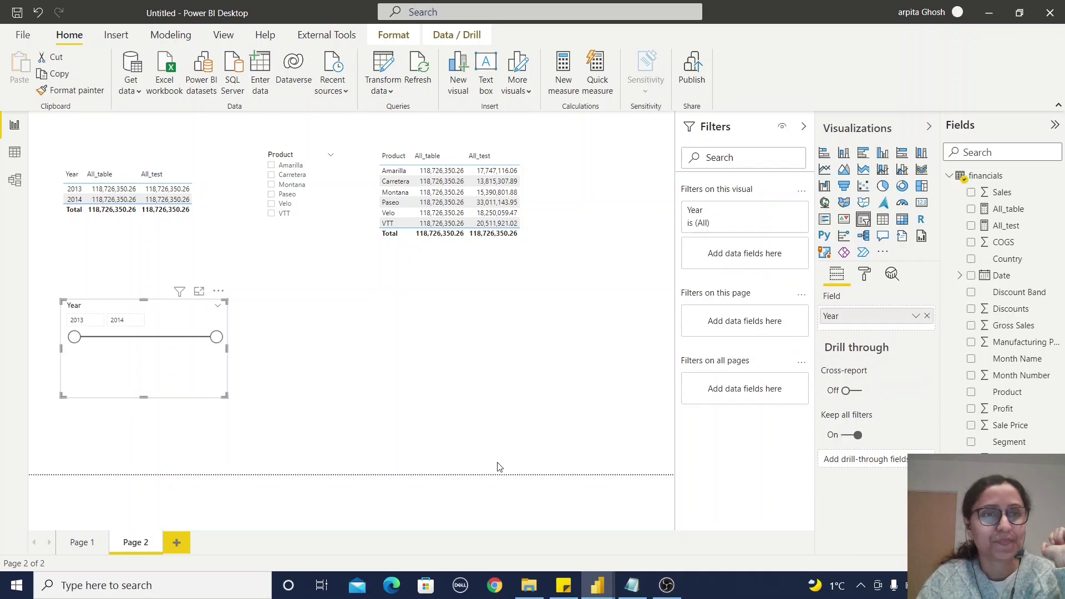
click(216, 307)
click(235, 228)
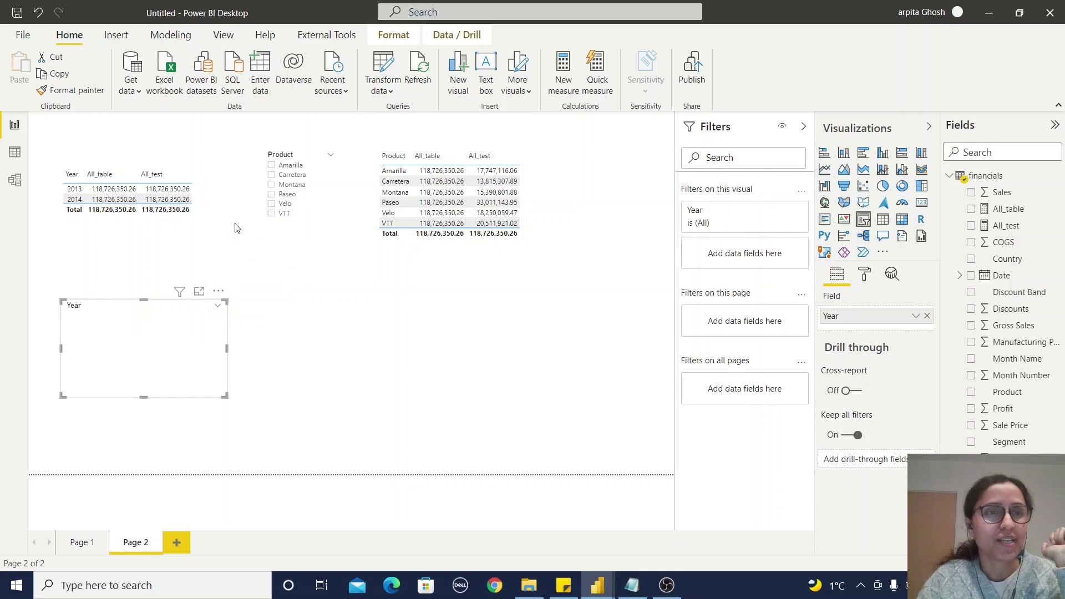
key(Tab)
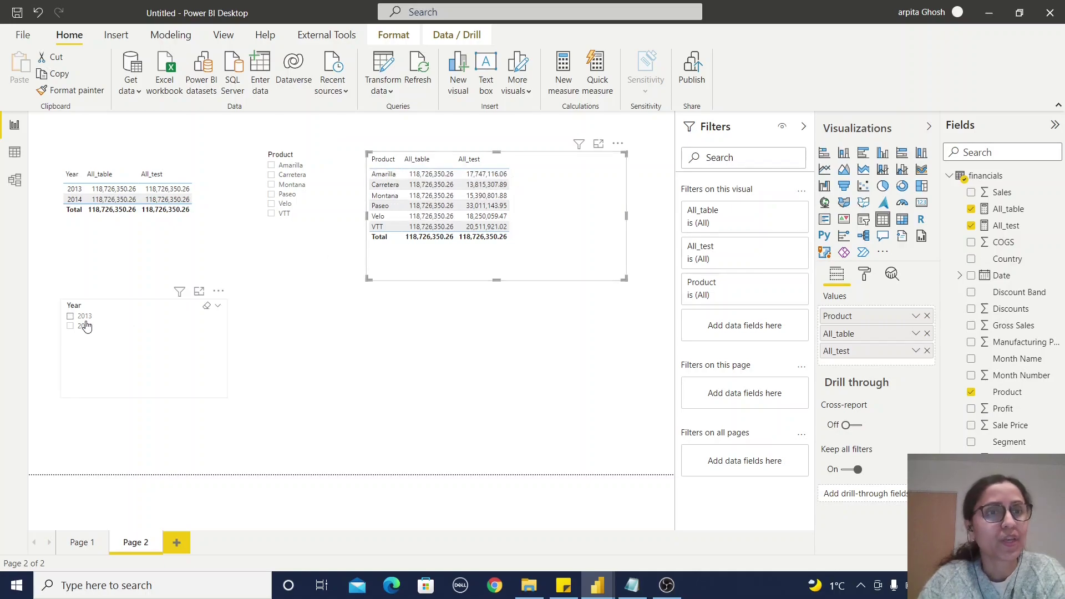
Test the Year slicer with 2013, clear that selection, and filter the page to the product Amarilla.
click(70, 318)
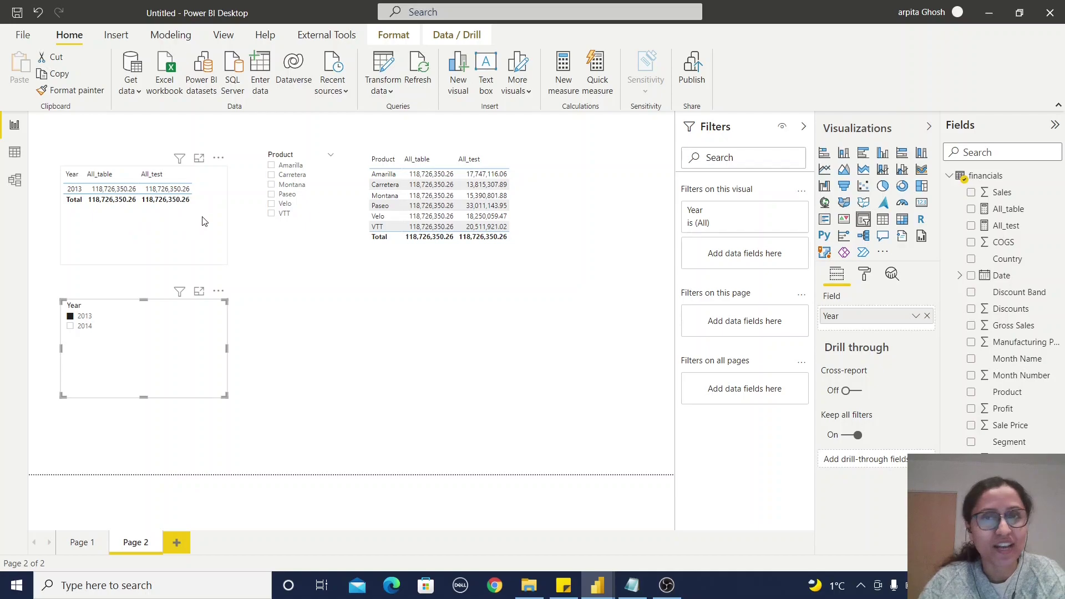
click(71, 317)
click(271, 166)
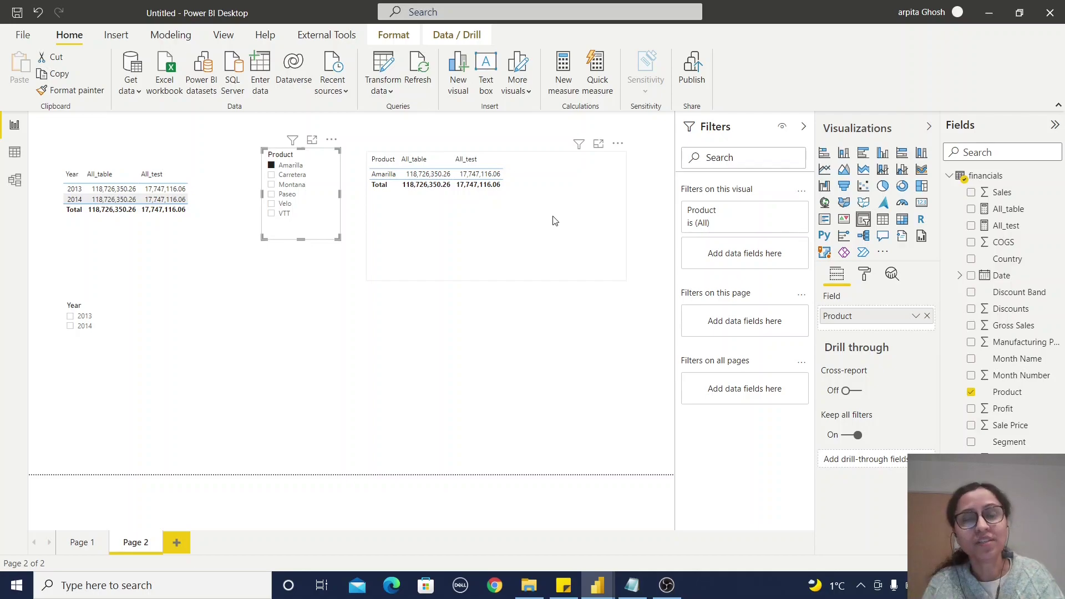
Add a third report page and create a new measure named All_selected_test in the financials table.
key(ctrl+m)
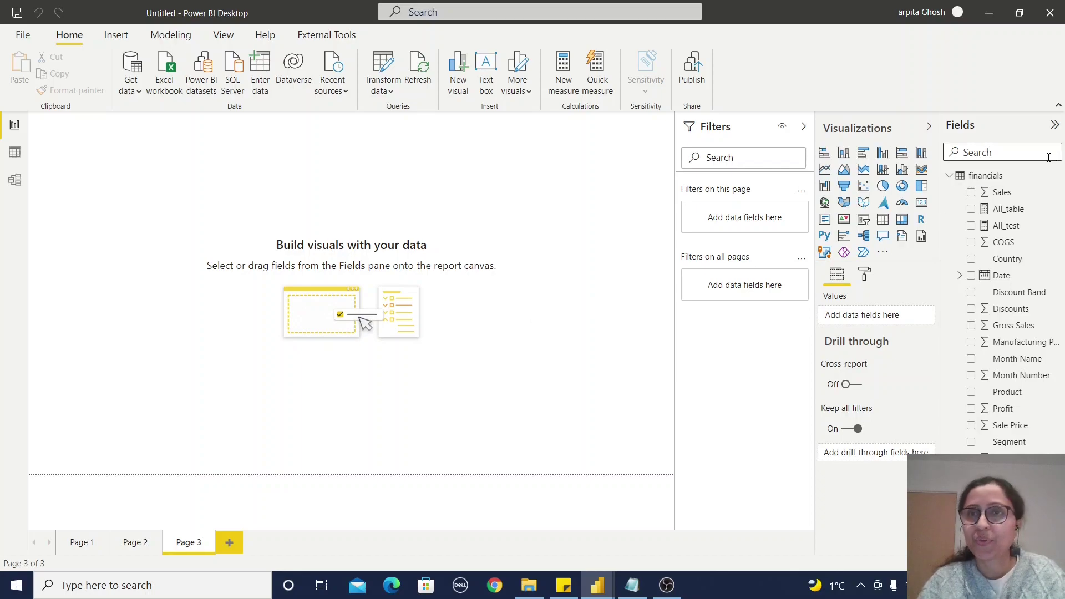
right_click(1060, 178)
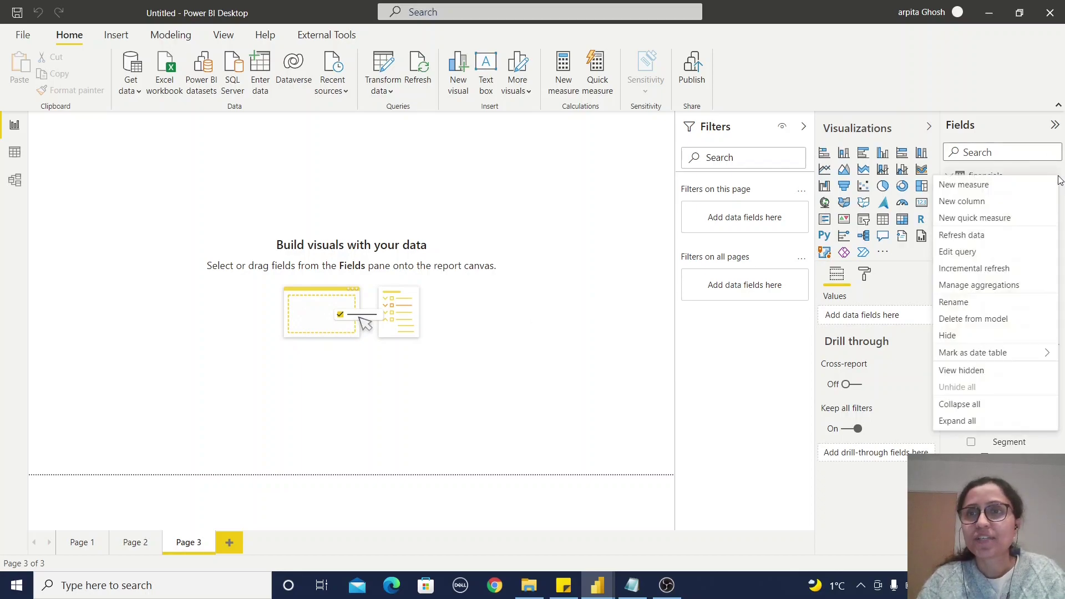
click(987, 185)
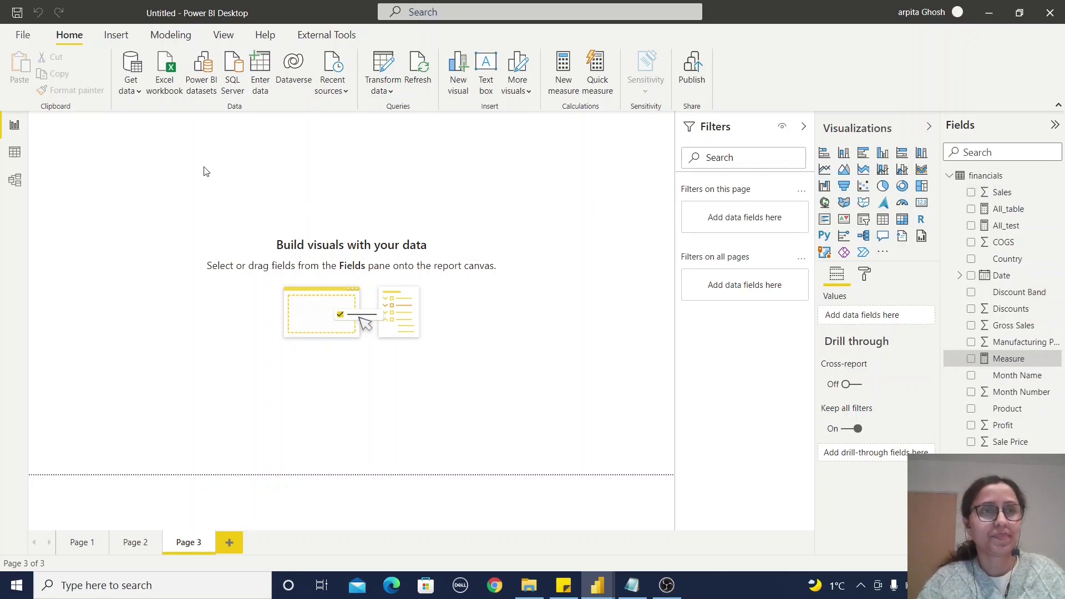
text(All_selecte)
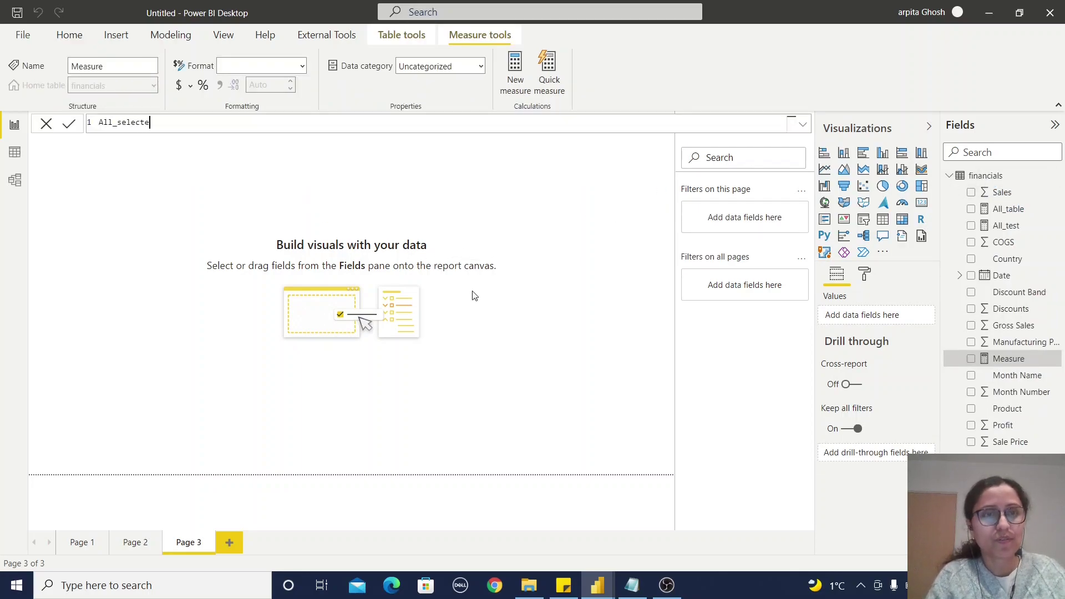
text(d_test)
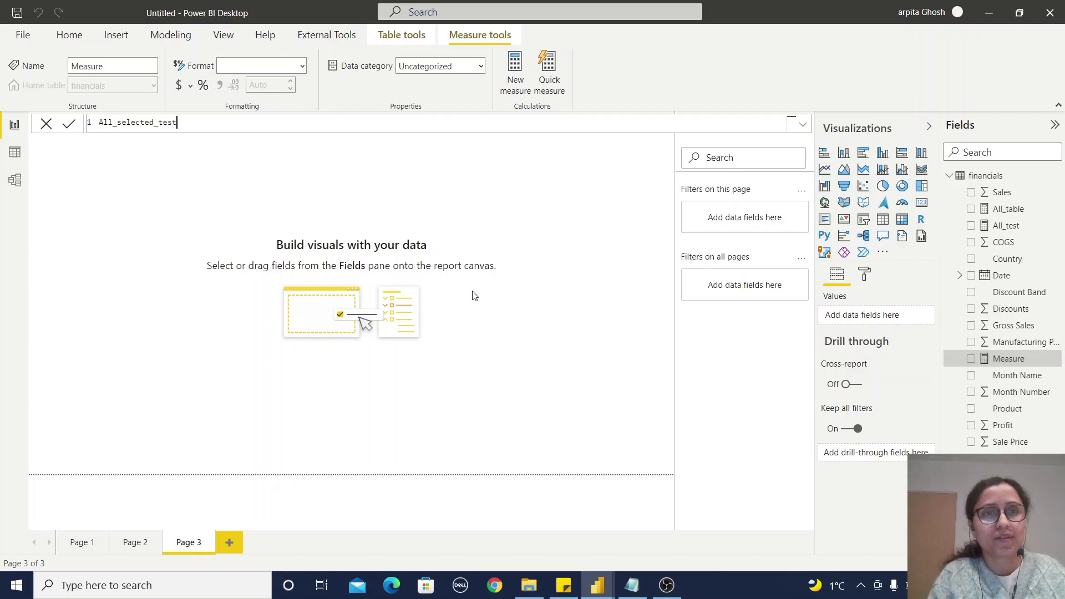
Begin the All_selected_test formula with CALCULATE and SUM(financials[ Sales]) as its expression.
text(=CALCULATE(SUM)
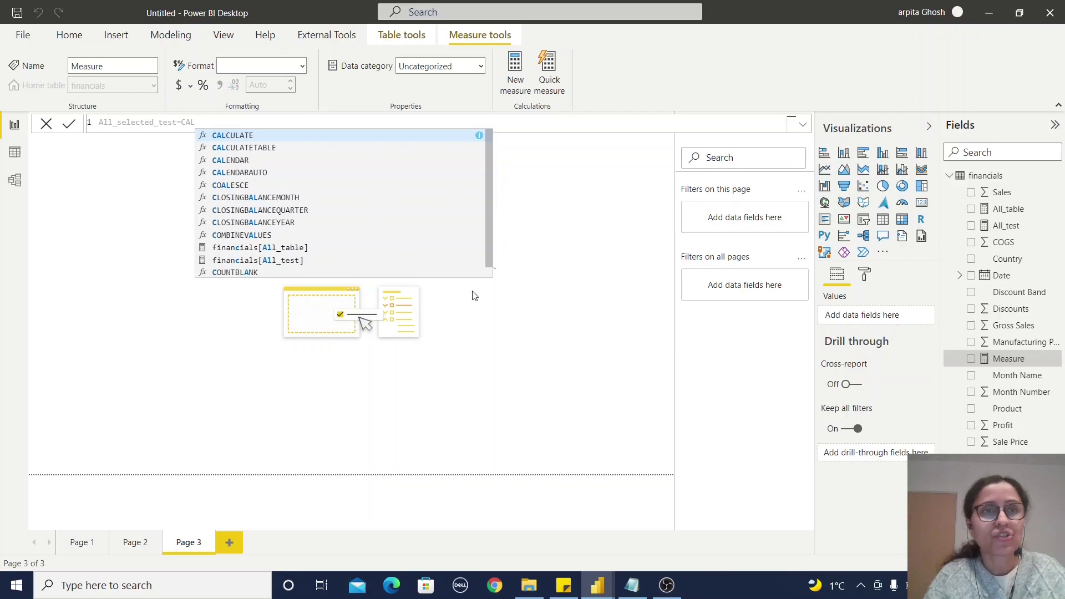
key(Tab)
text(sum)
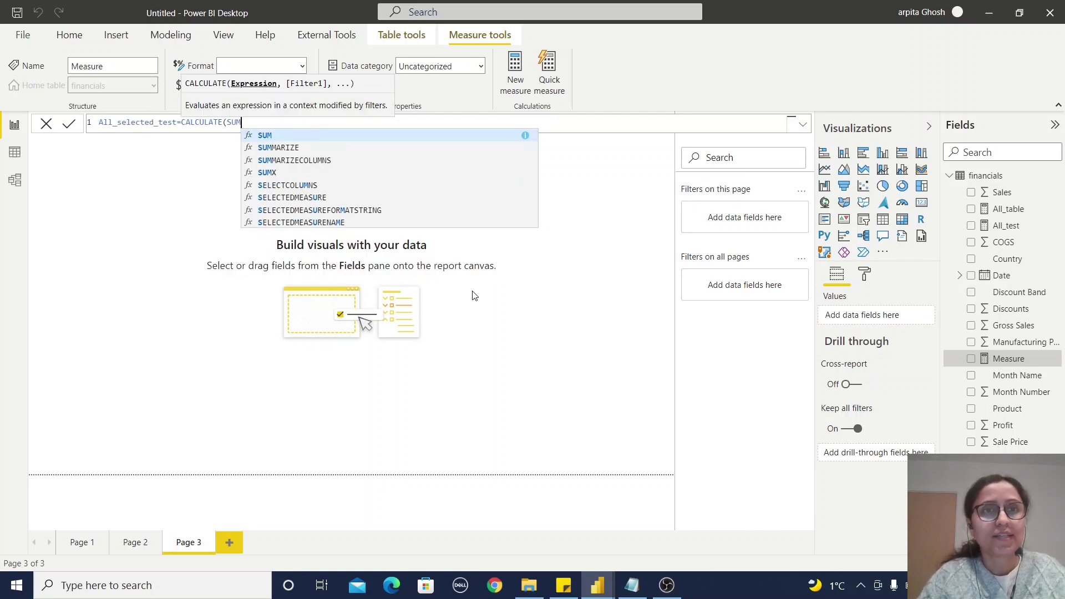
key(Tab)
text(sales)
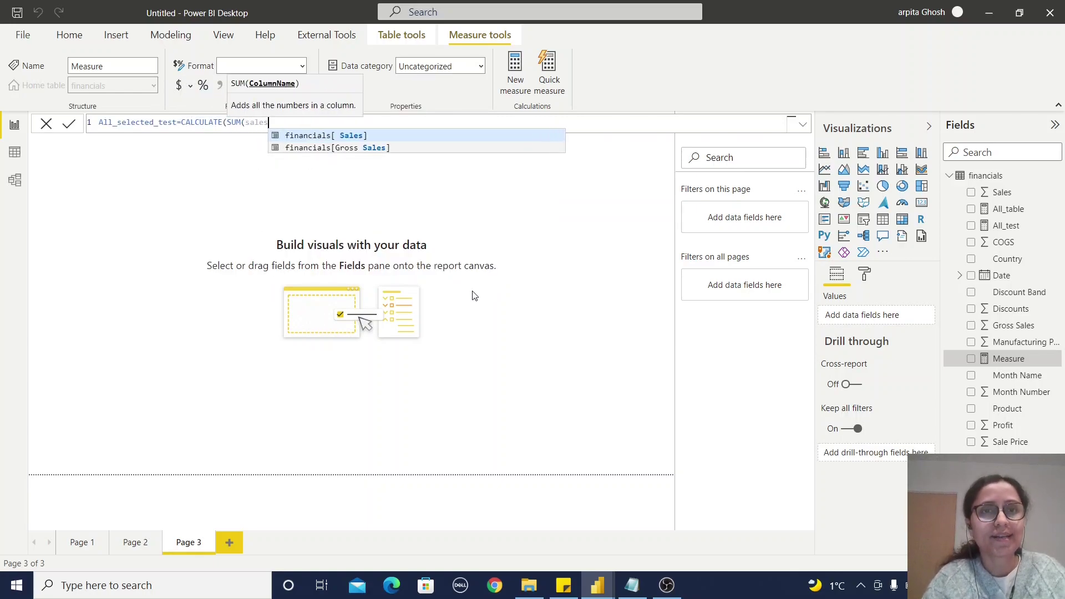
click(331, 135)
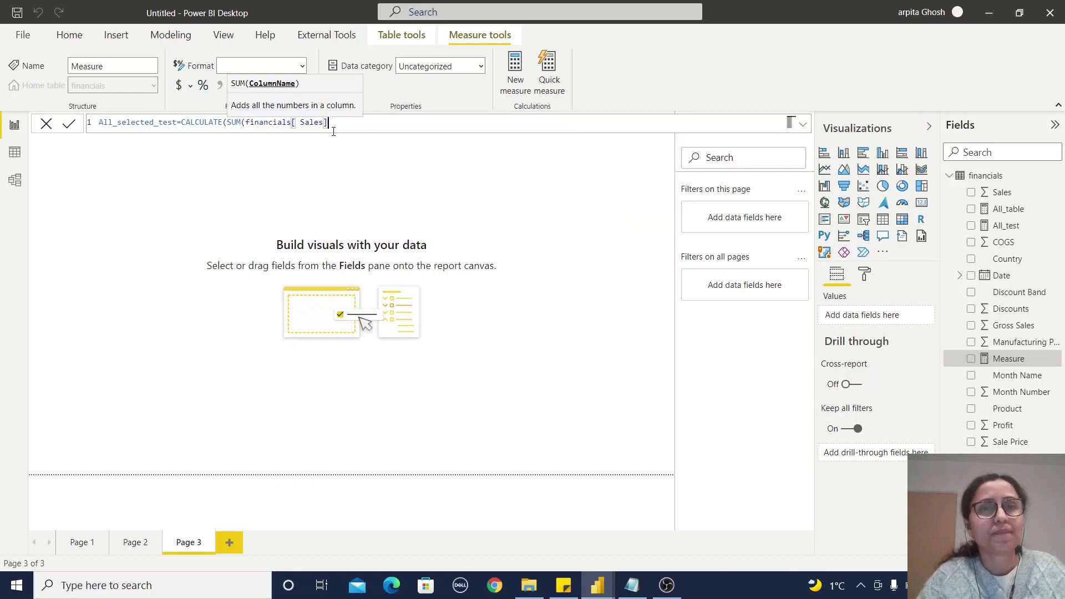
text())
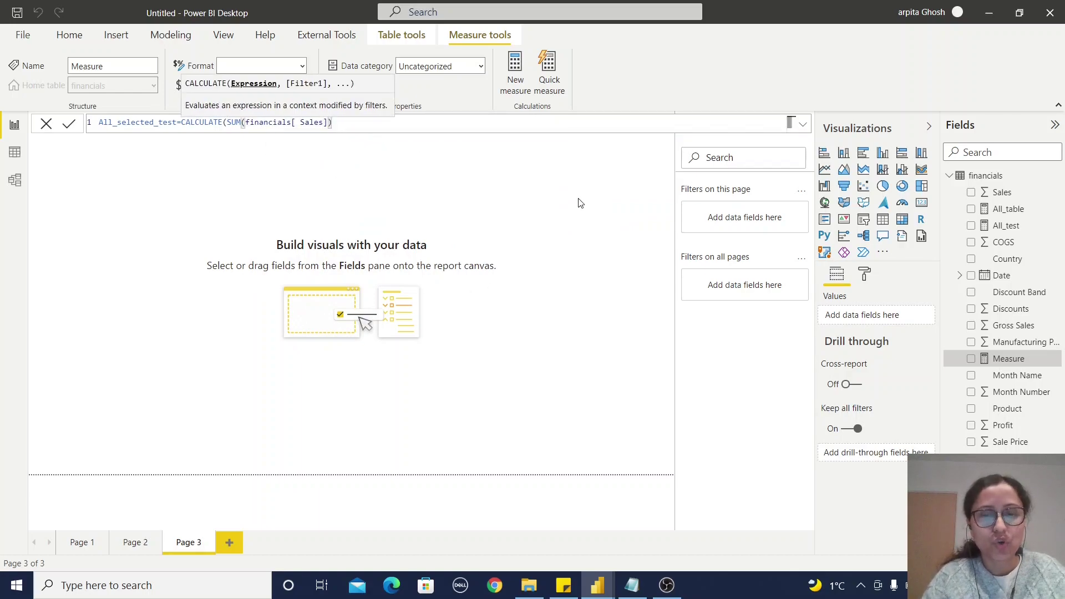
Complete the formula with ALLSELECTED(financials[Year]) as the filter argument and commit the measure.
text(,ALL)
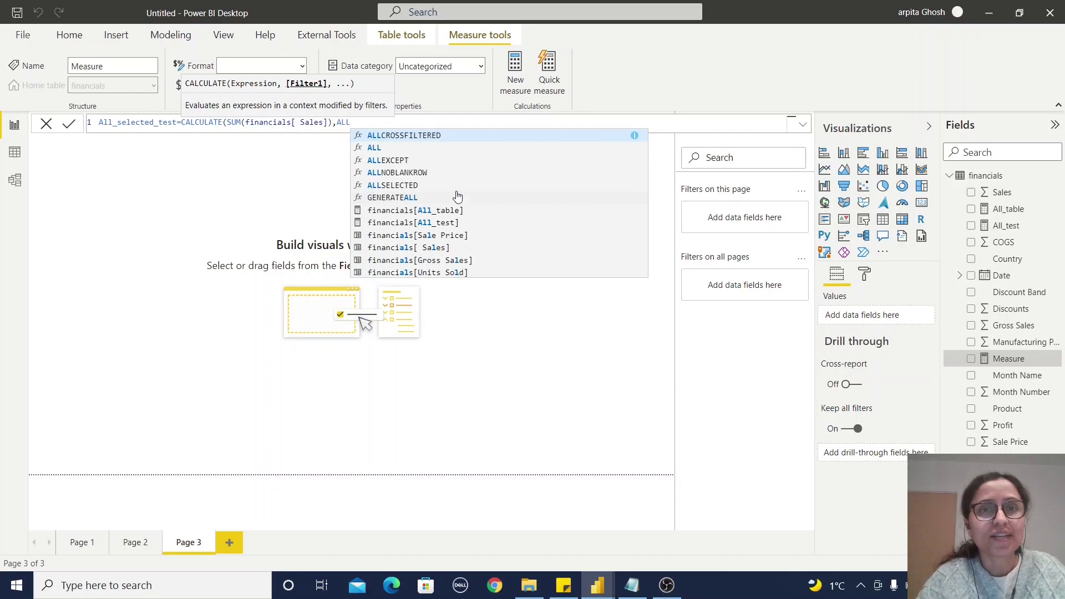
click(407, 187)
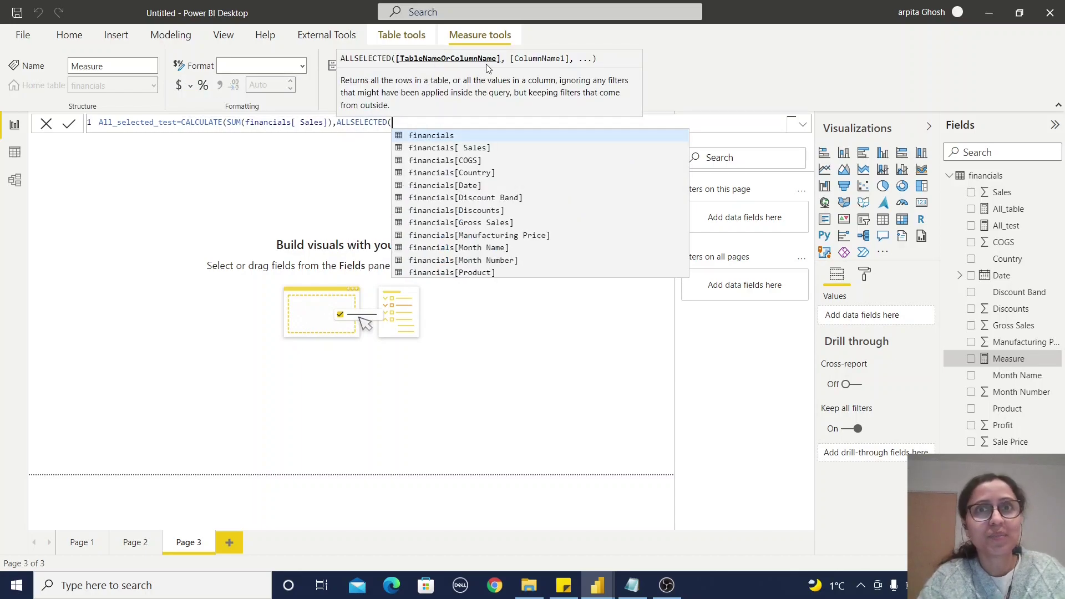
key(Escape)
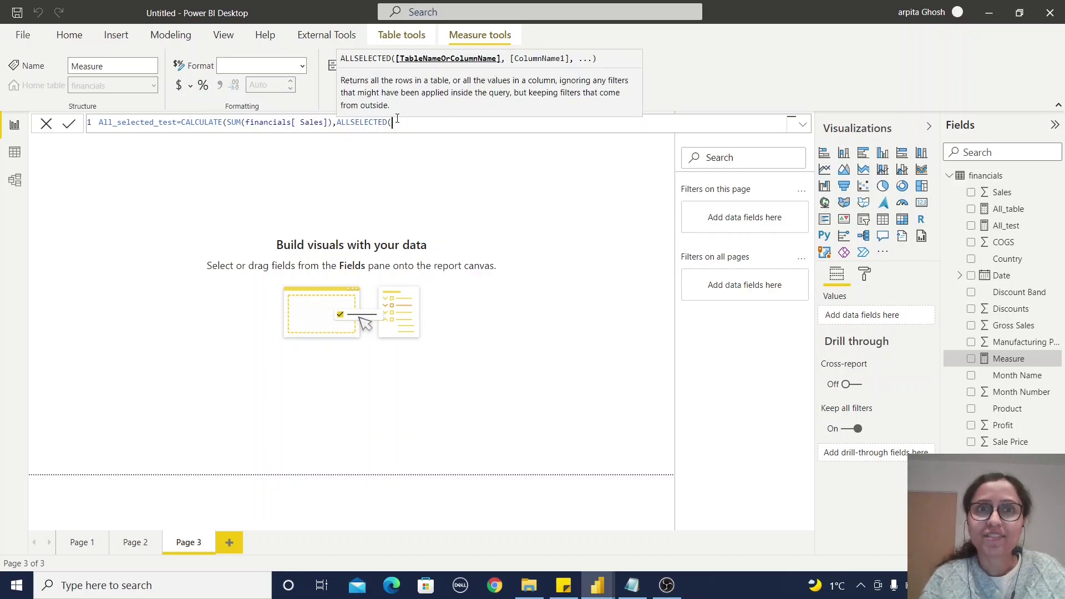
text(ye)
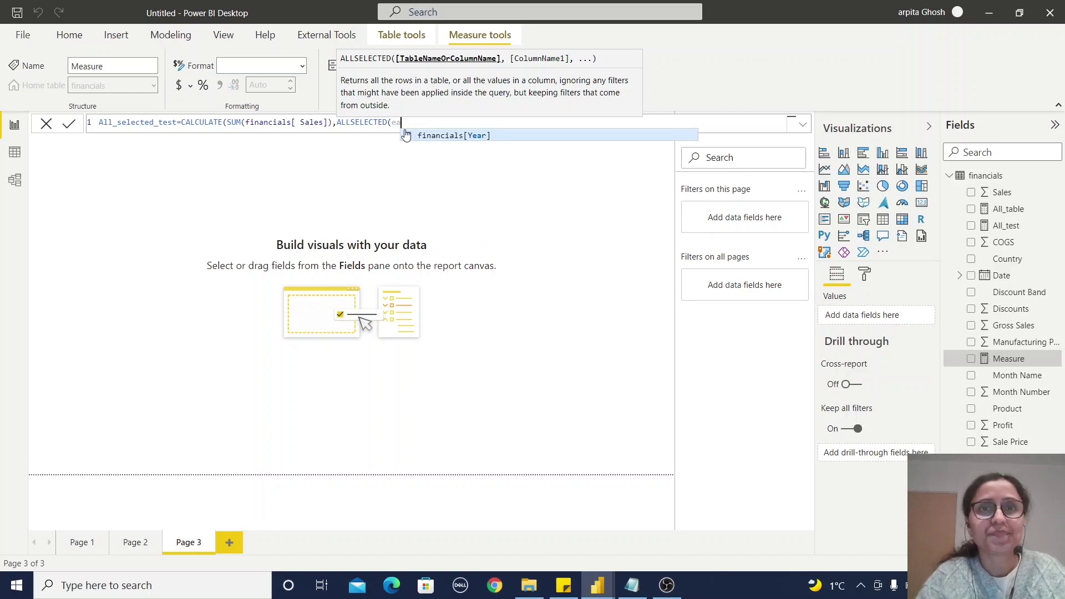
click(461, 136)
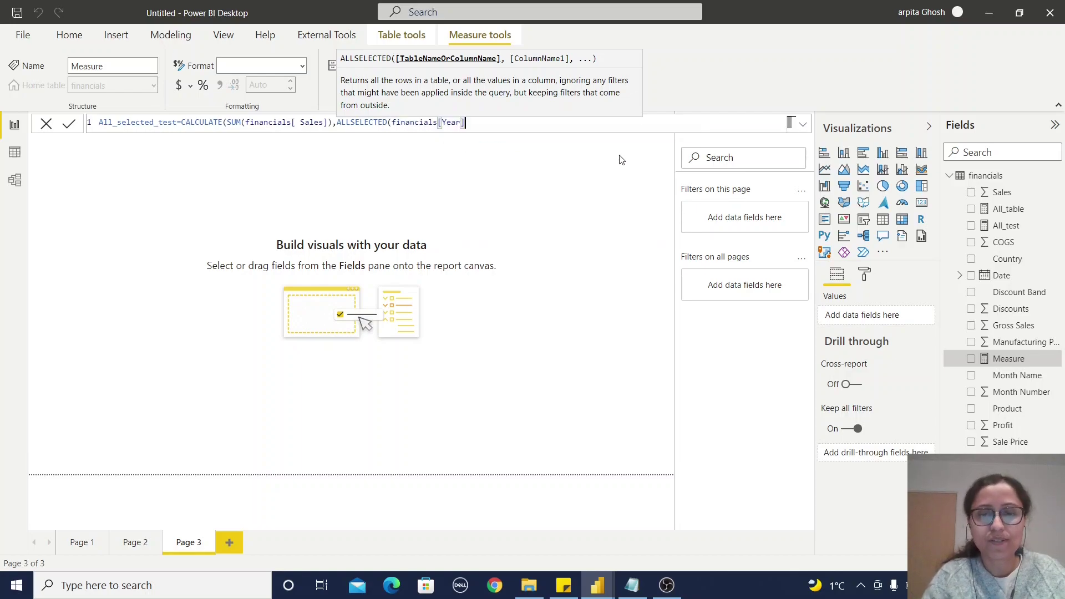
text()))
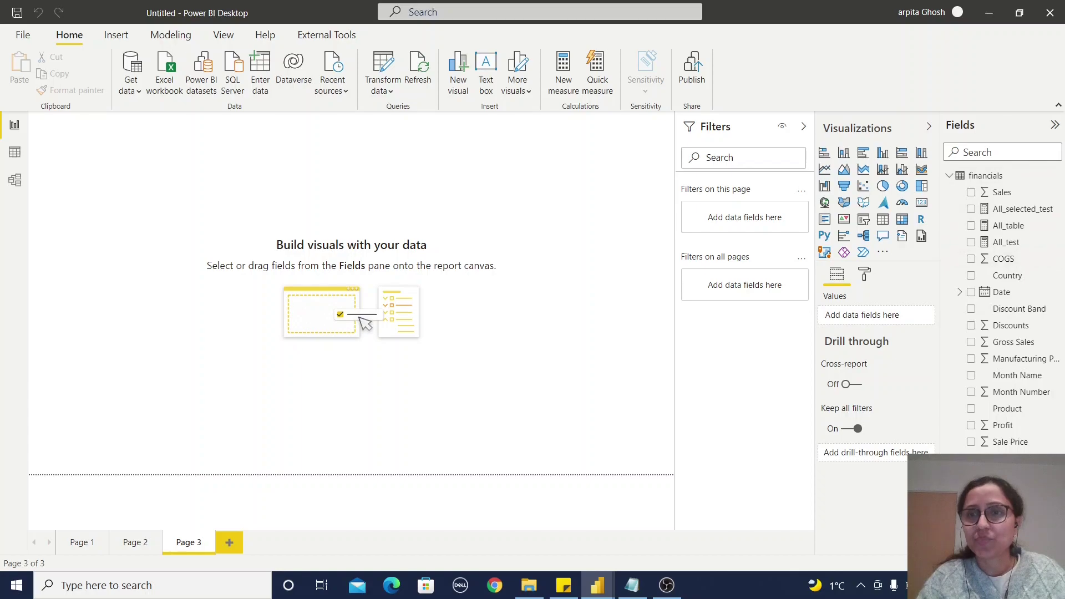
Build a table visual with Year, All_selected_test and All_test, resized to show every column and moved away from the page corner.
click(971, 492)
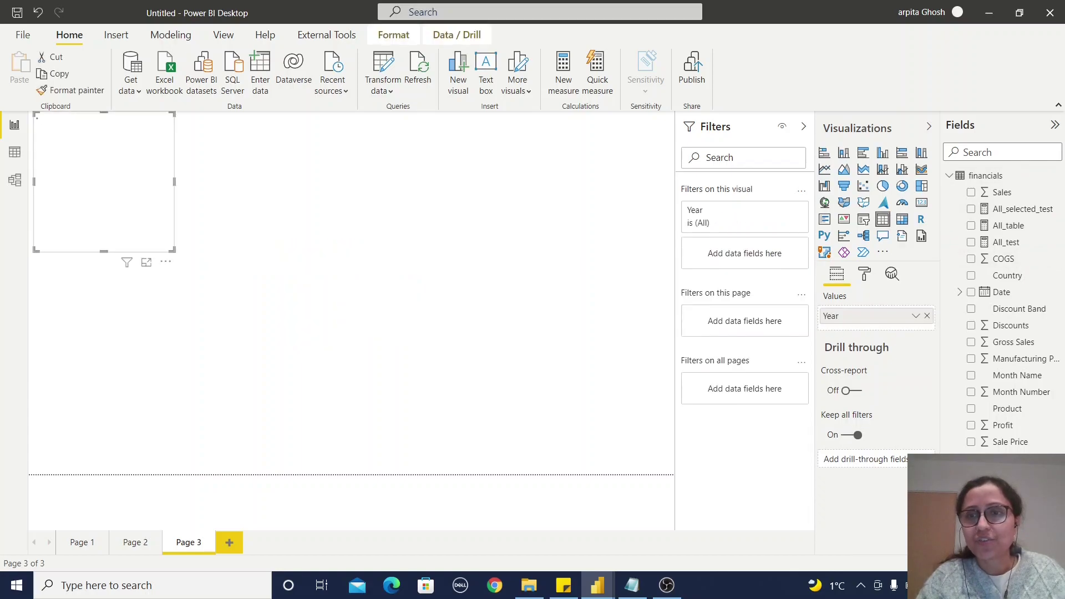
drag(173, 250, 254, 291)
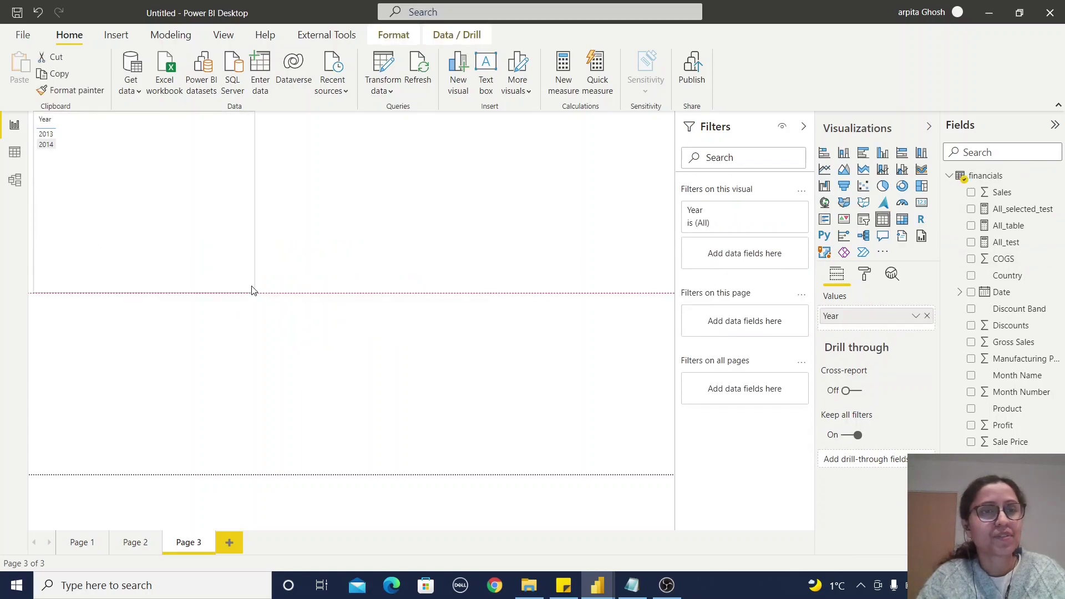
click(972, 210)
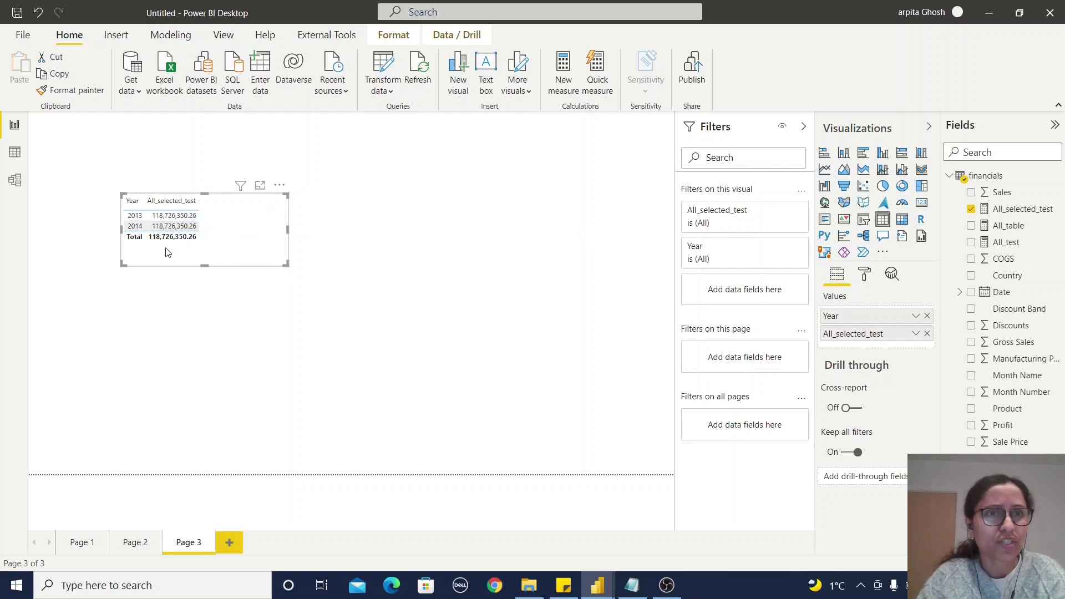
click(972, 244)
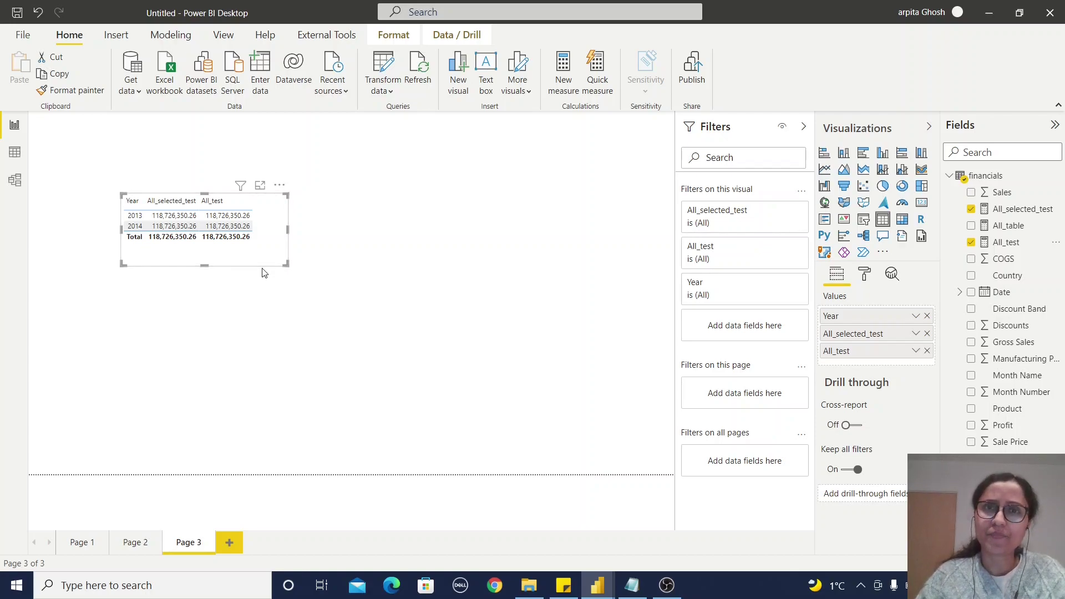
click(493, 178)
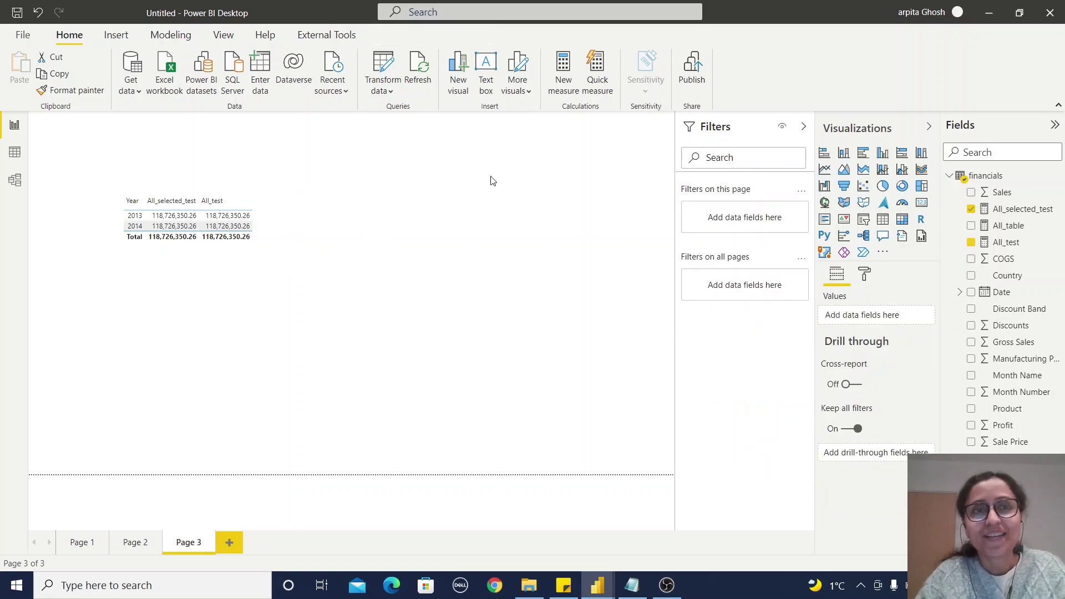
Add a Year slicer to the right of the table and change it from a range slider to a list.
click(866, 222)
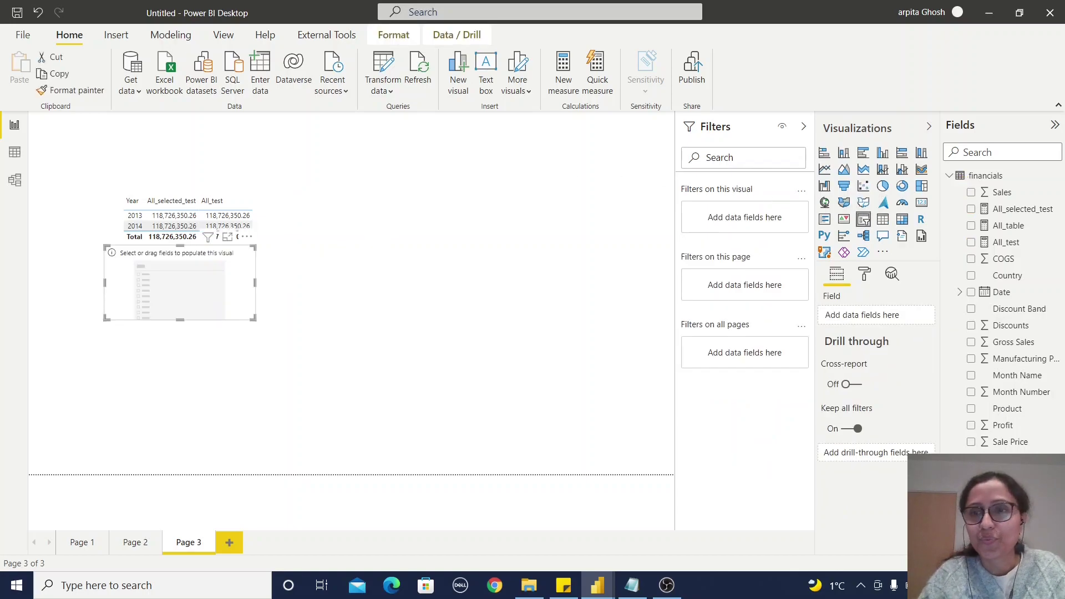
click(971, 492)
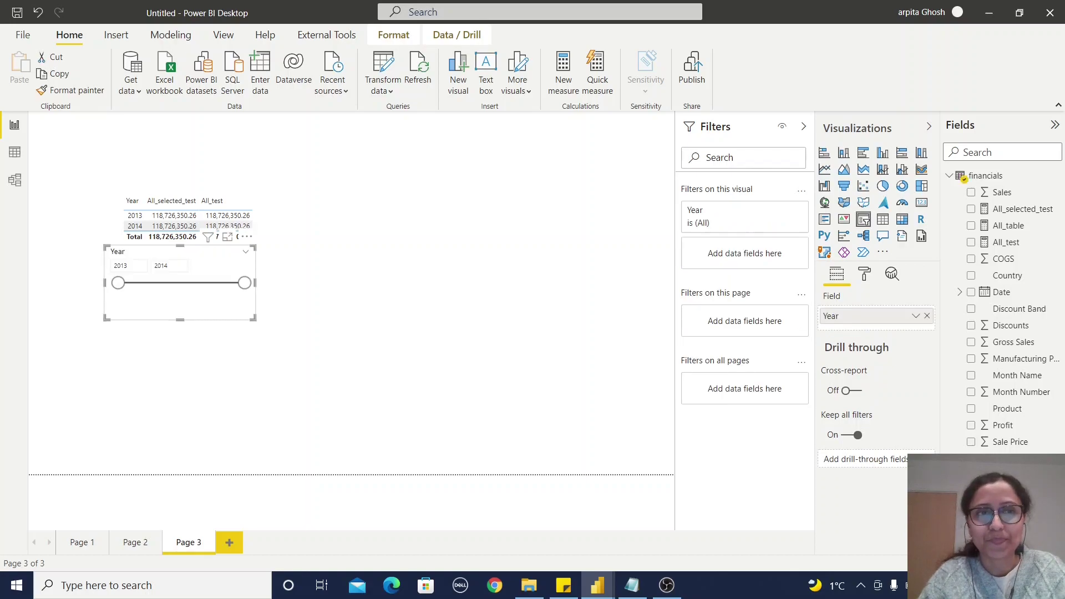
drag(423, 321, 524, 217)
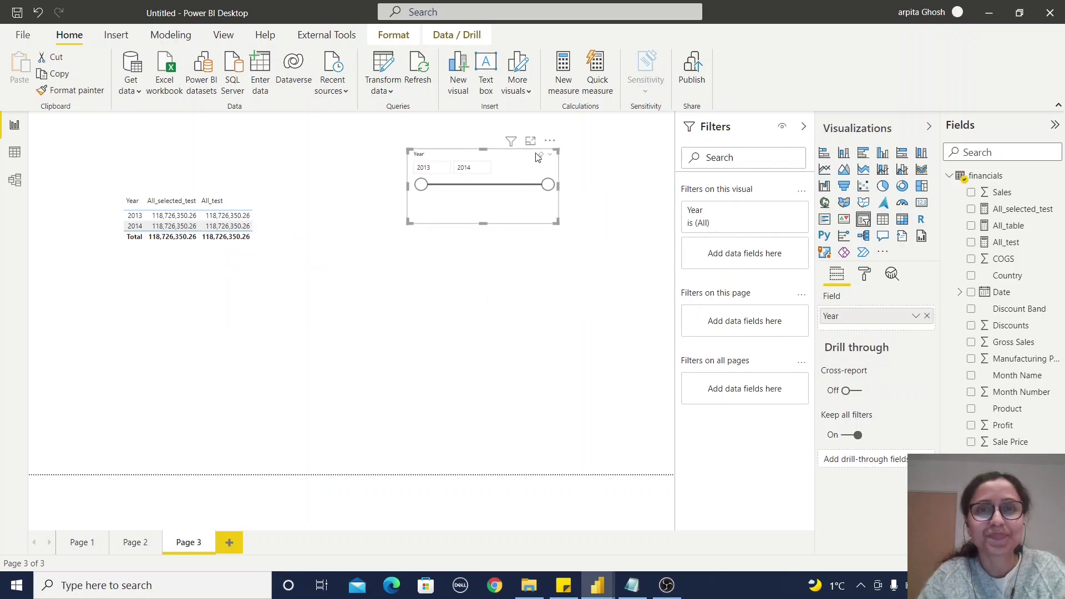
click(551, 160)
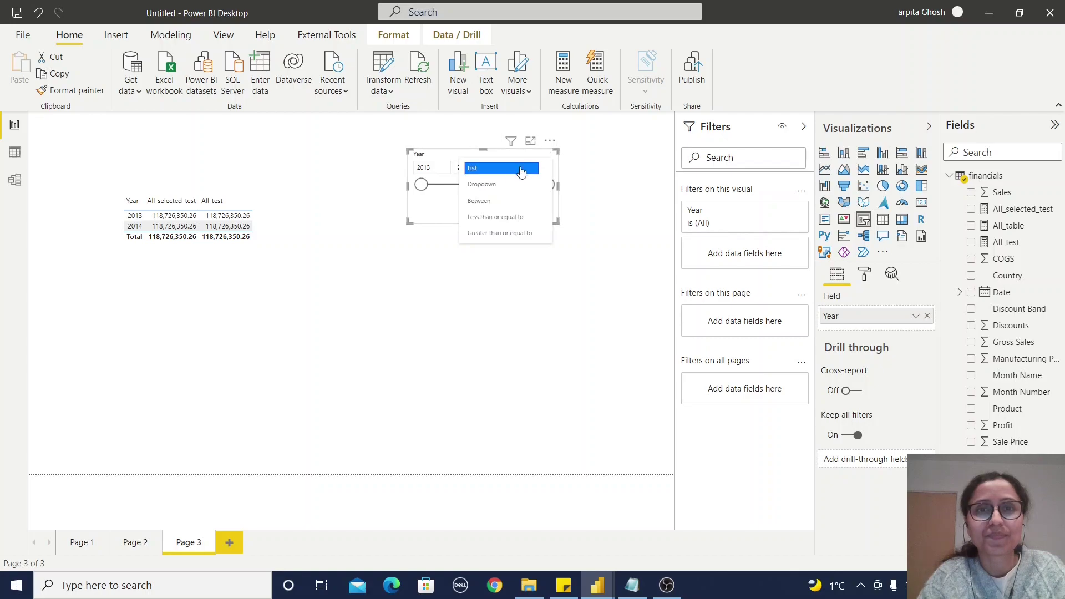
click(486, 169)
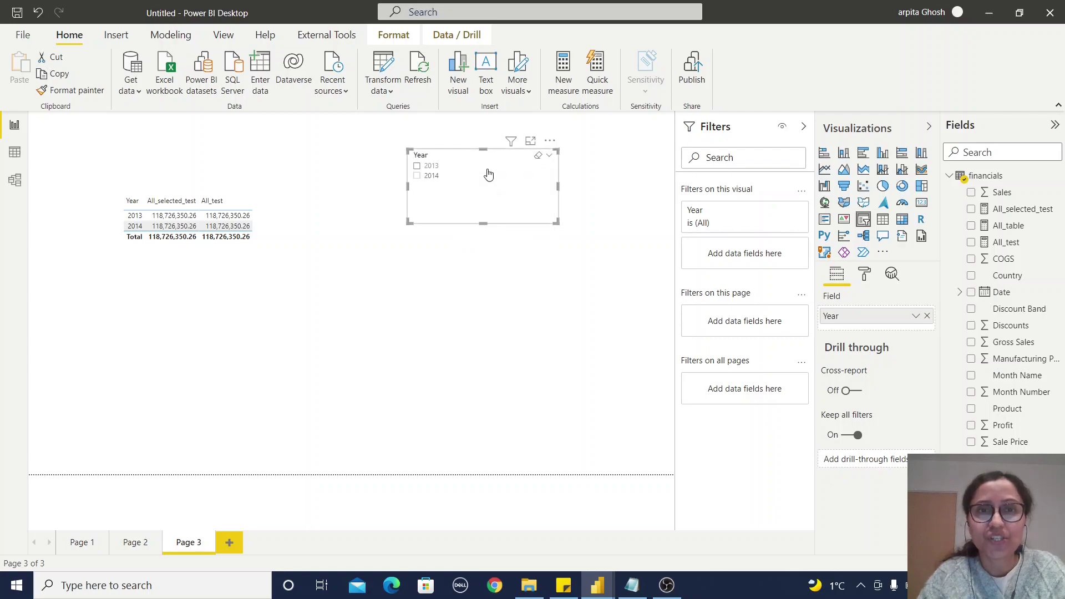
Test the Year slicer with 2014, clear that selection, and filter to 2013 to compare All_selected_test with All_test.
click(418, 176)
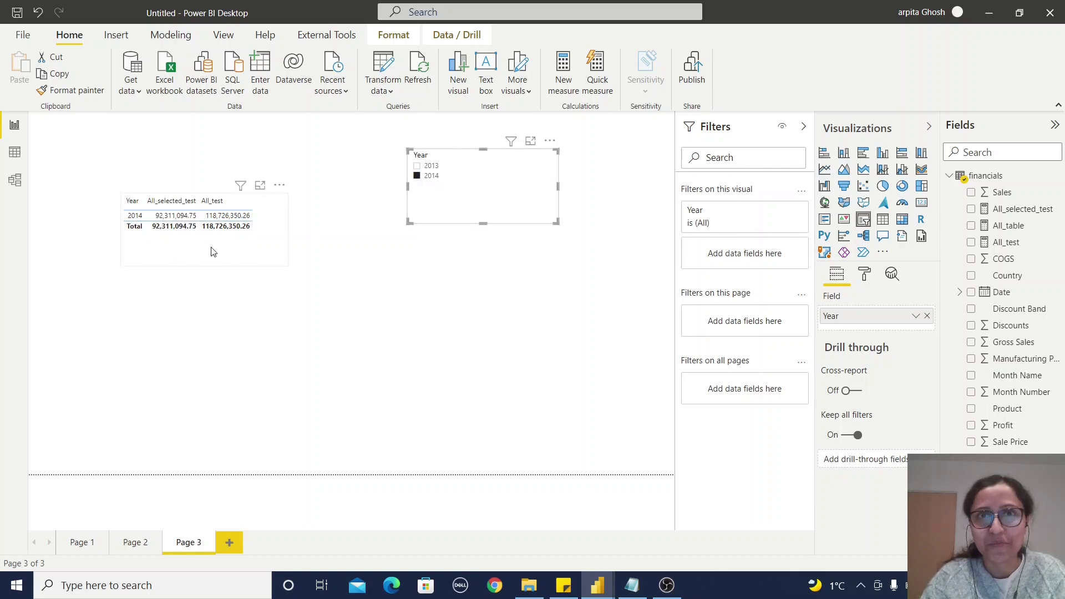
click(417, 176)
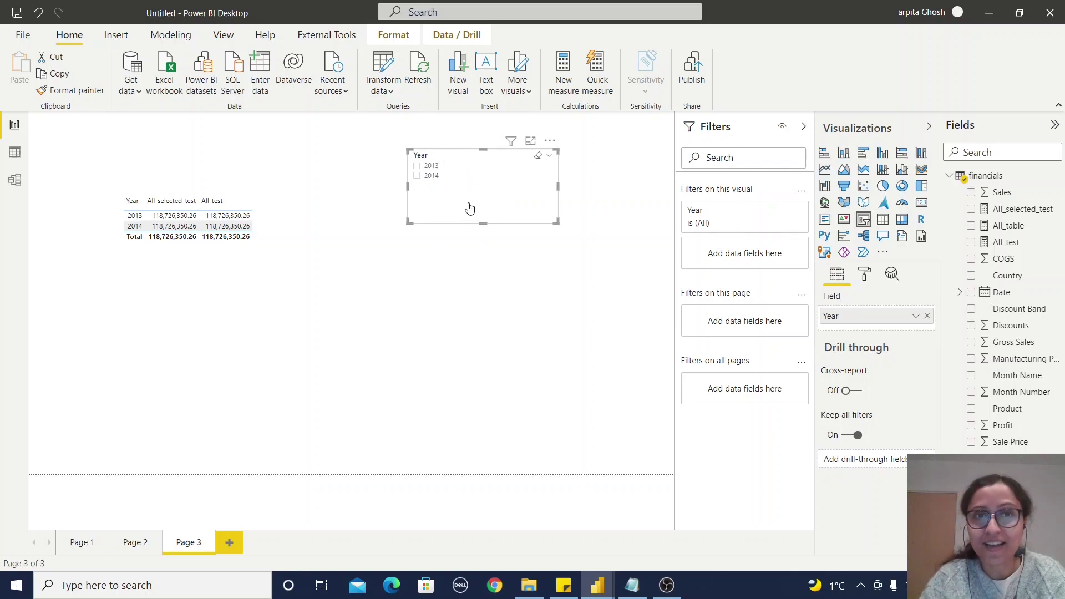
click(417, 166)
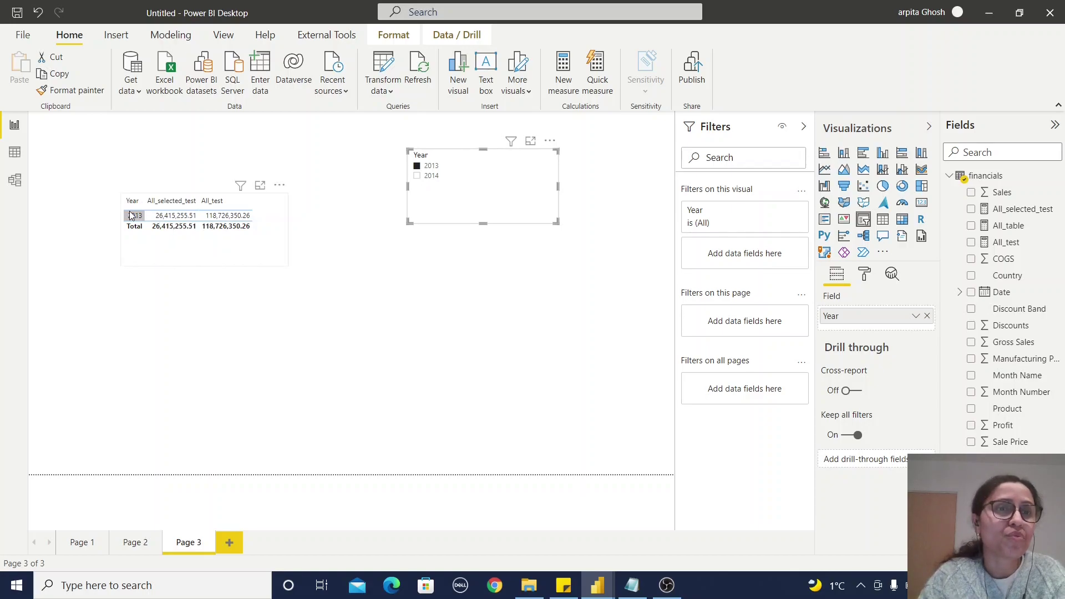
click(217, 282)
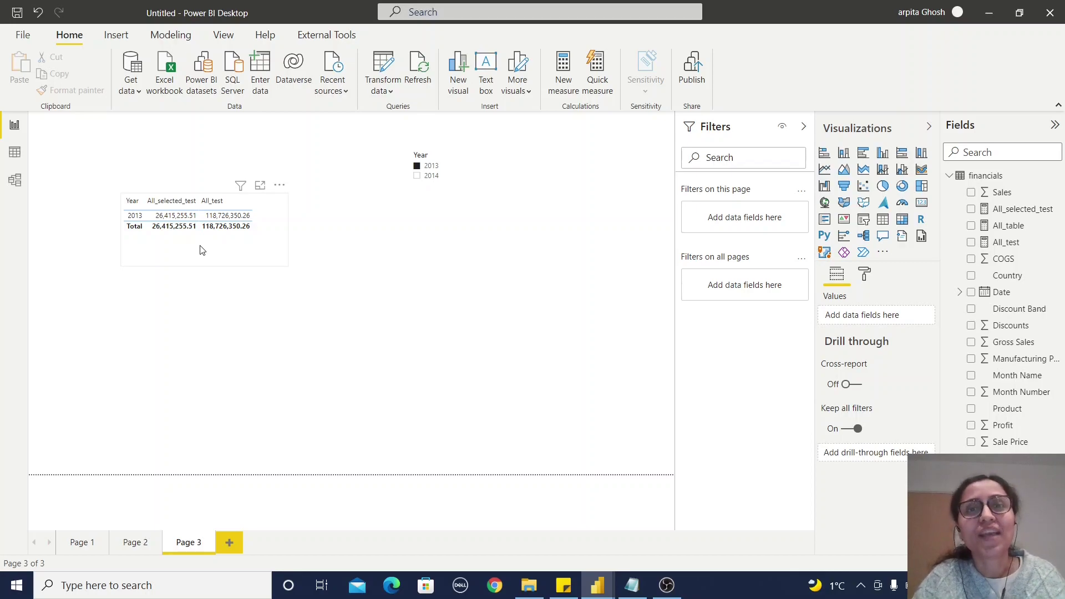
Add a new report page and start a financials measure All_except_test=CALCULATE(sum(financials[ Sales]).
click(229, 542)
right_click(1055, 176)
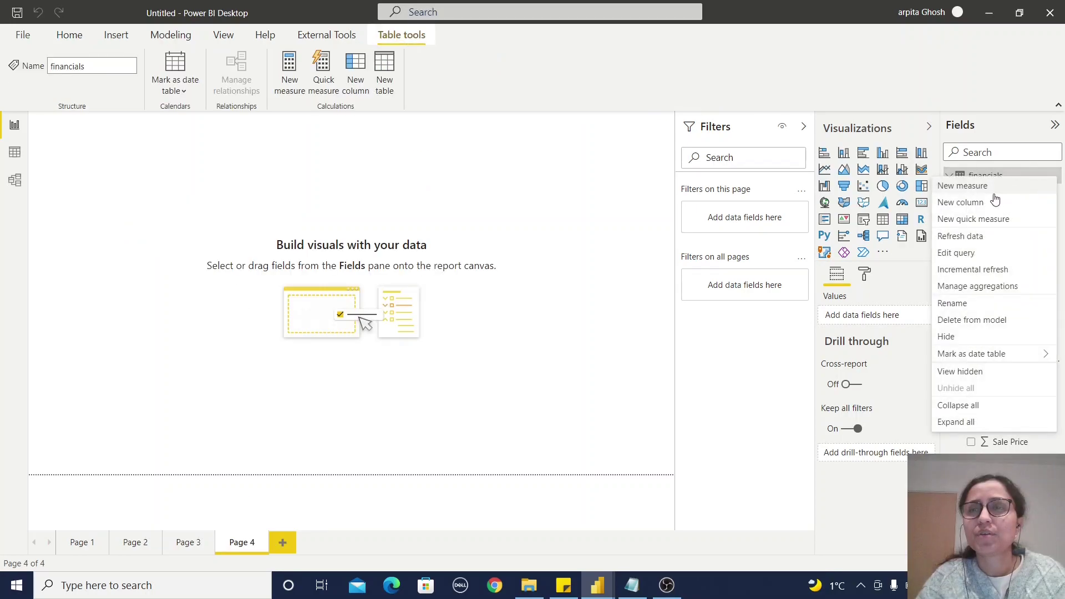
click(968, 187)
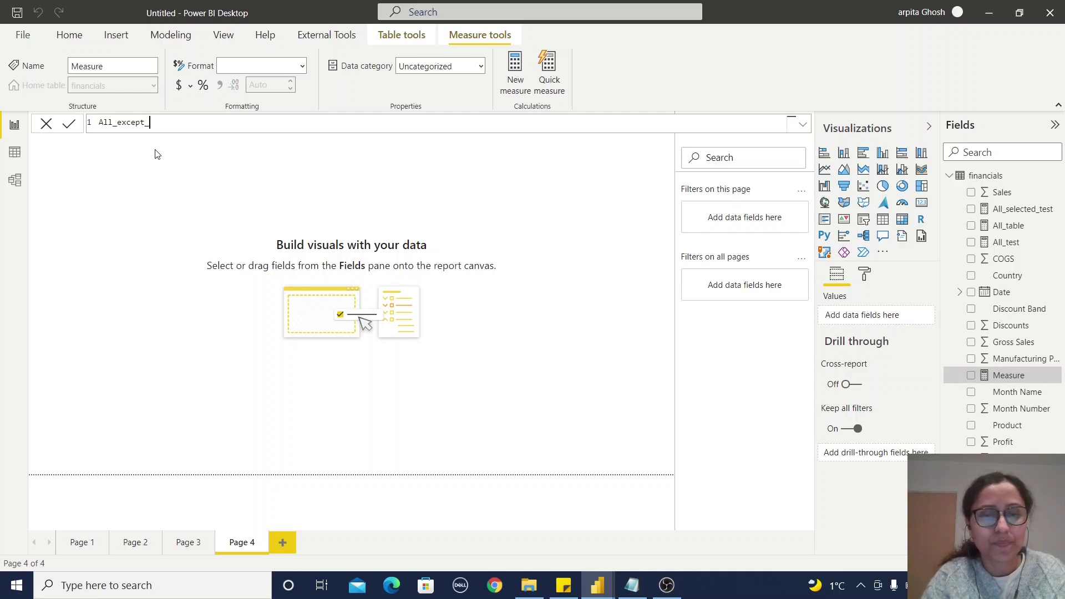
text(All_except_test=CALCULATE(sum)
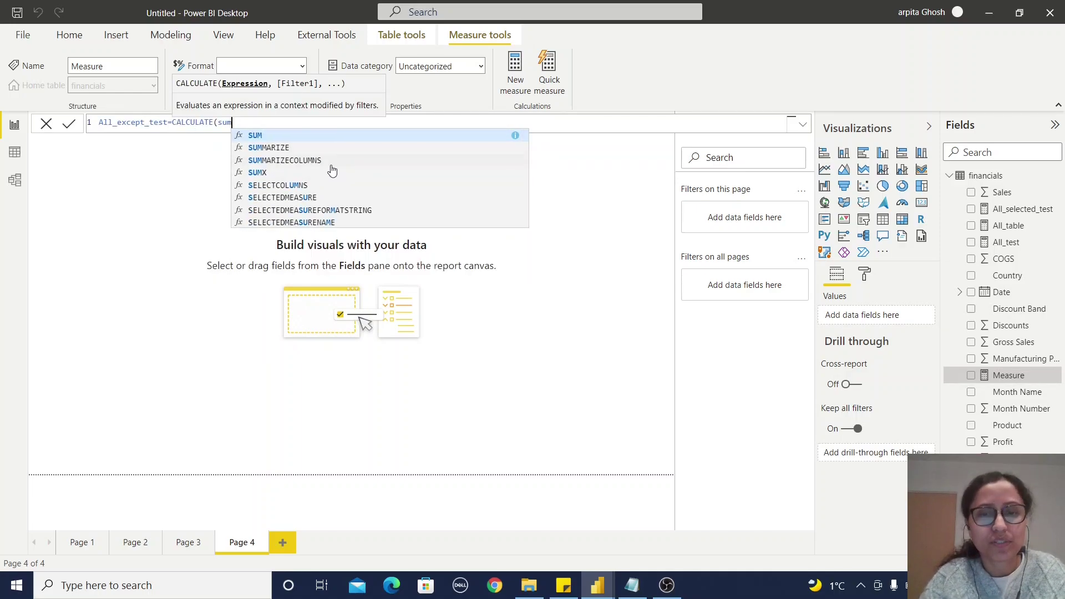
text(()
click(280, 148)
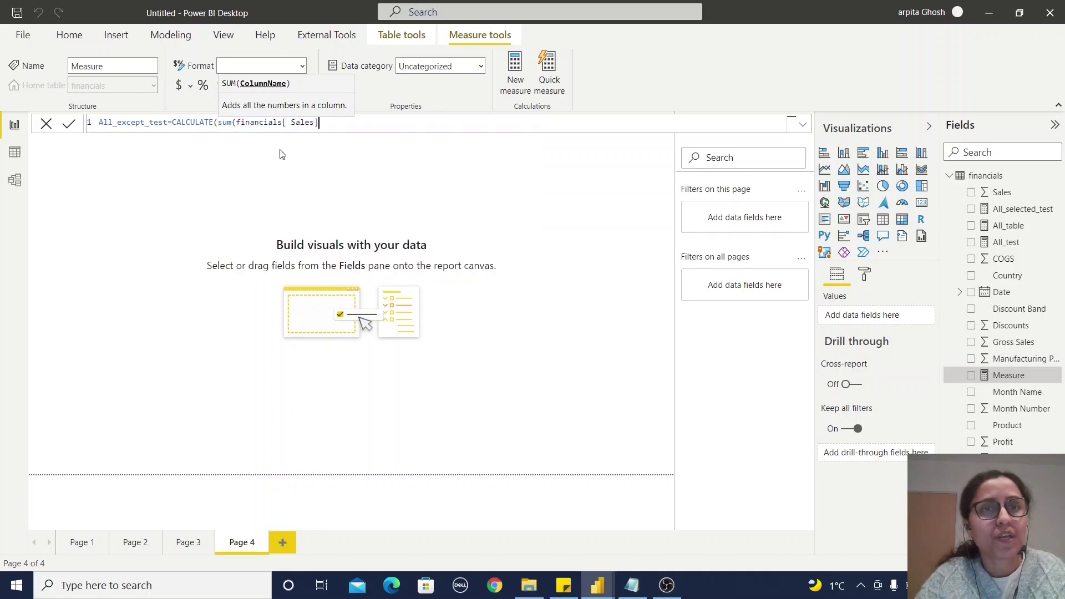
text())
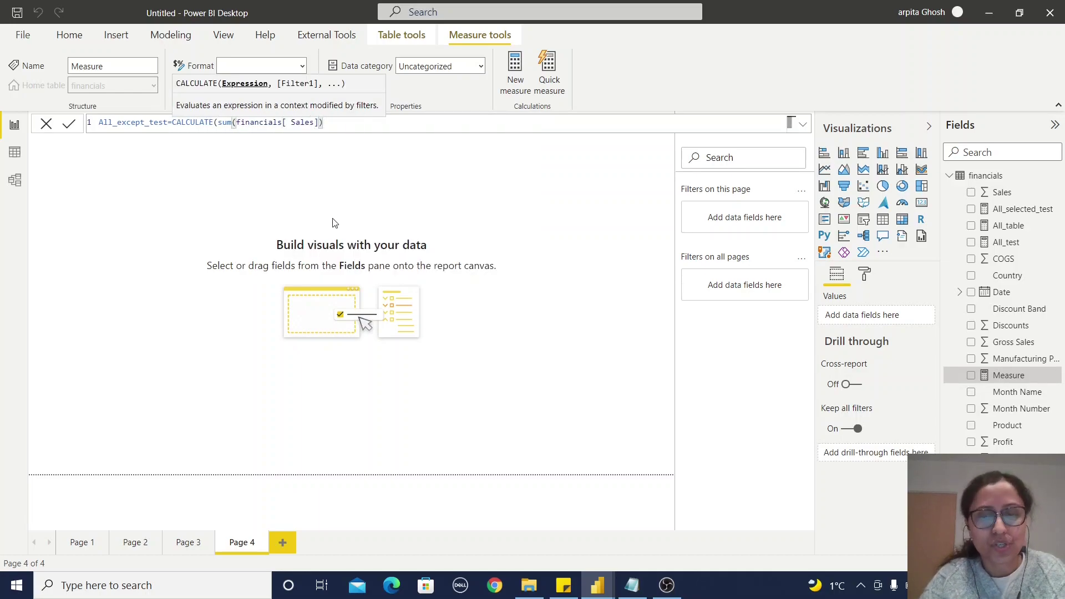
Complete the formula with ALLEXCEPT(financials,financials[Year]) as the filter argument and commit the measure.
text(,all)
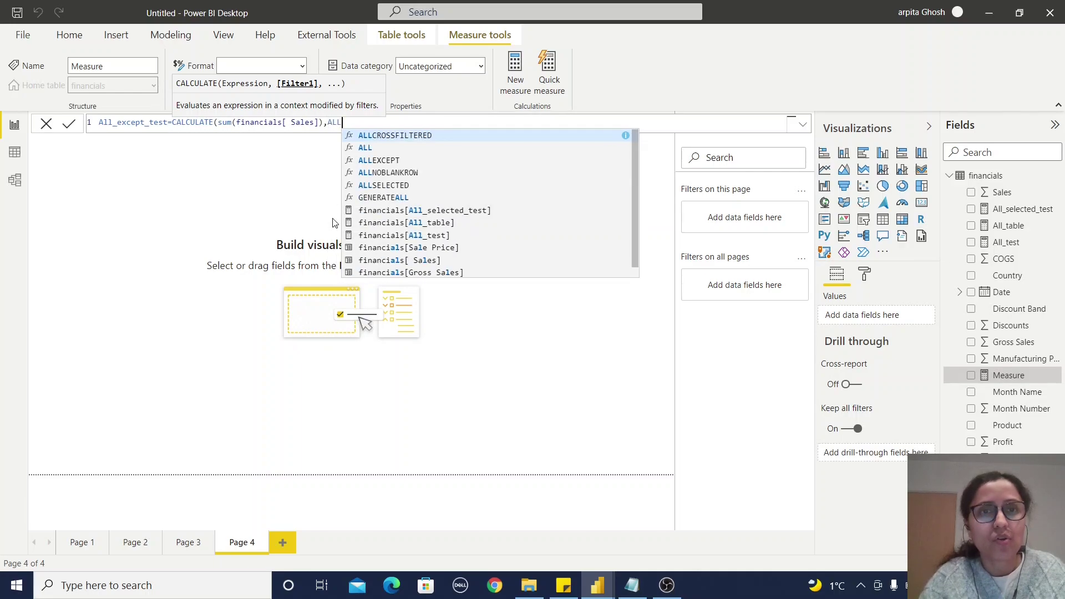
click(383, 158)
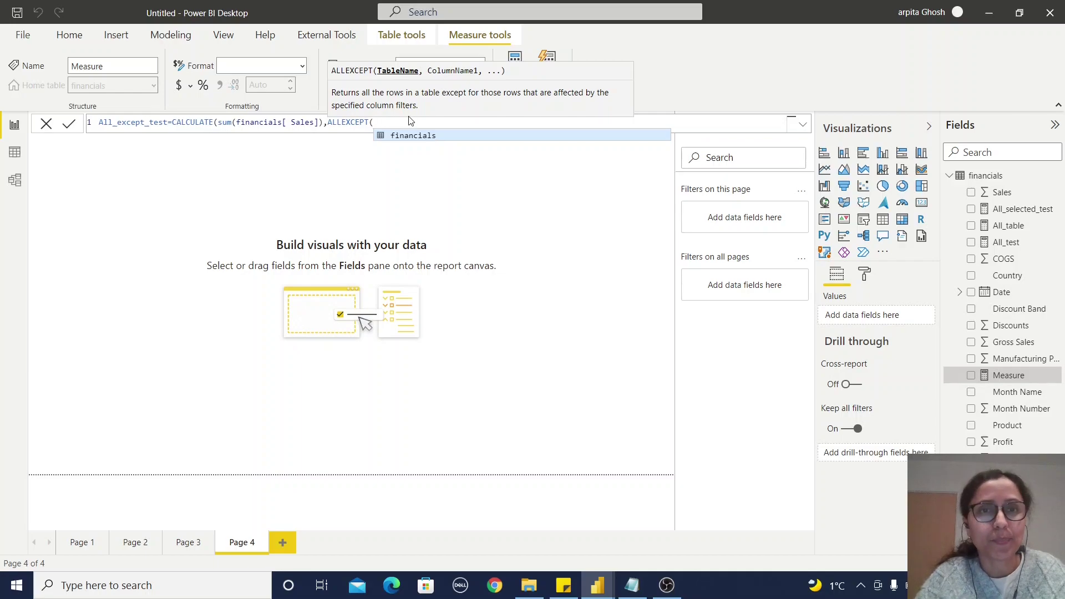
text(financials)
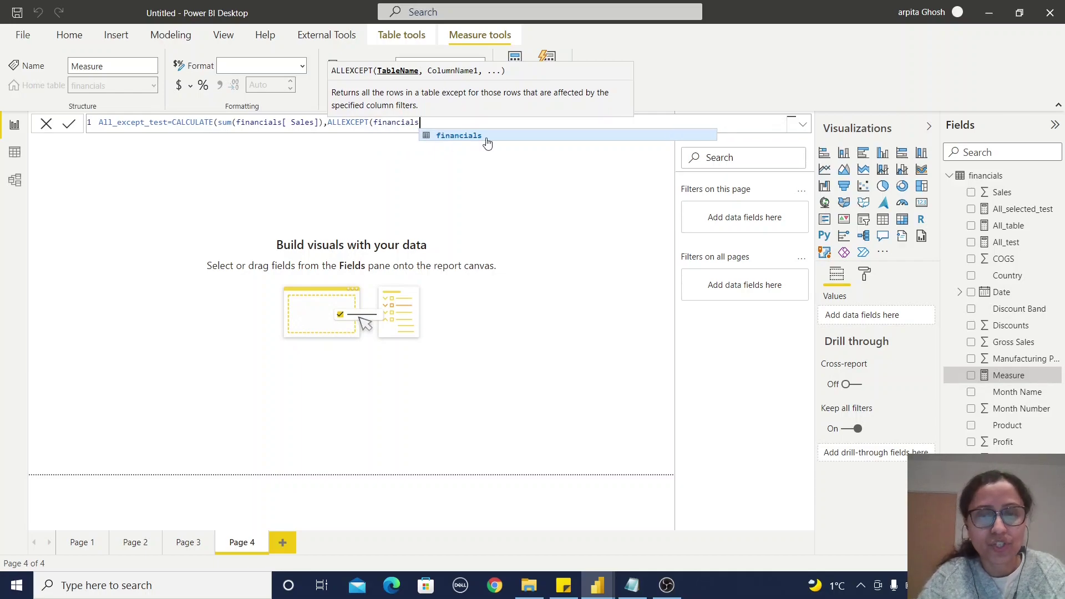
text(,)
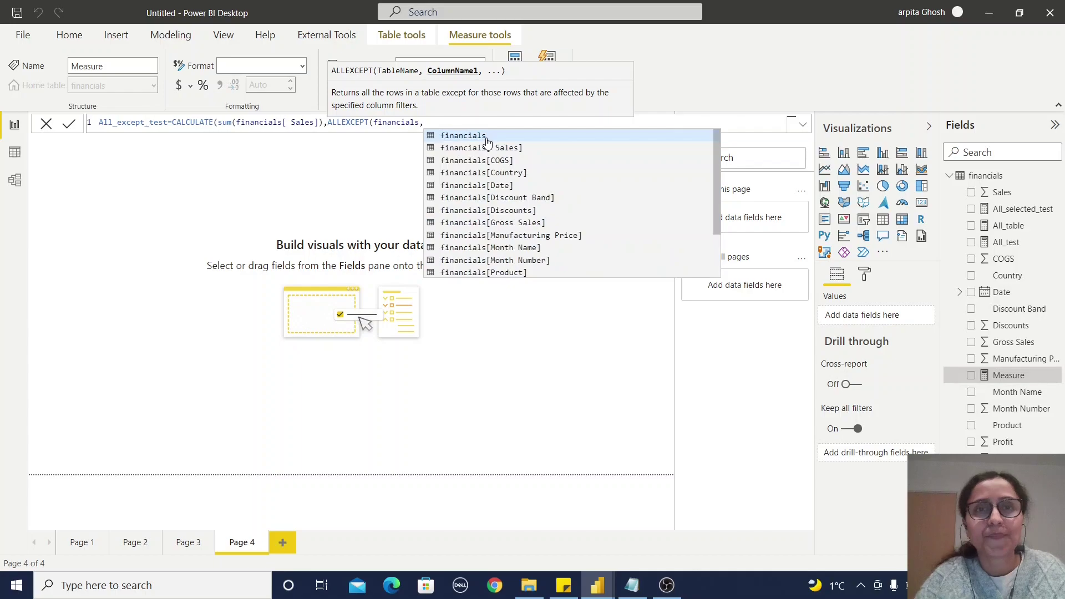
text(yes)
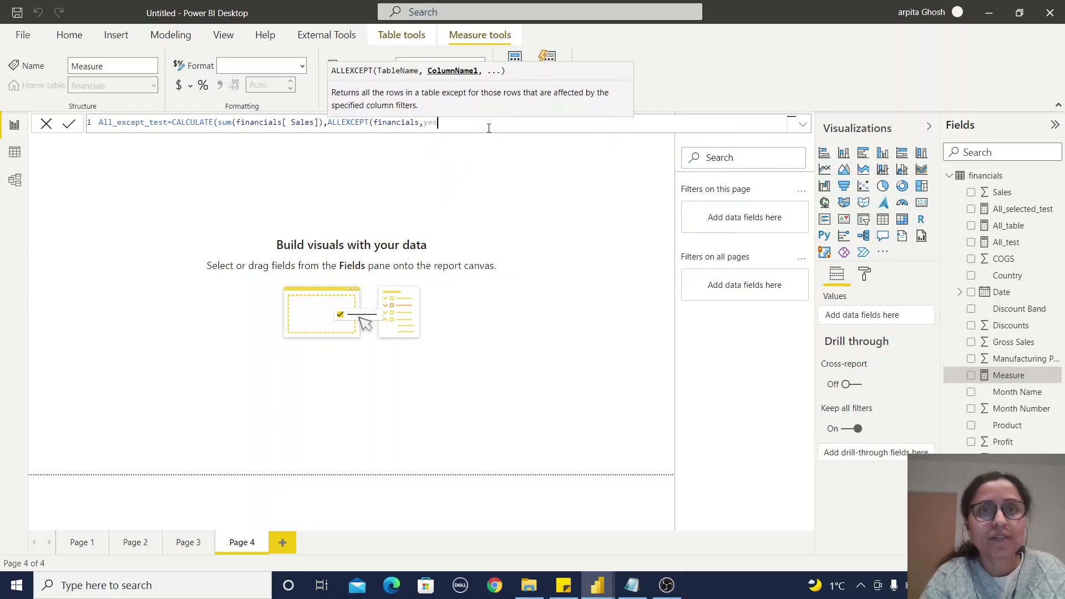
click(485, 135)
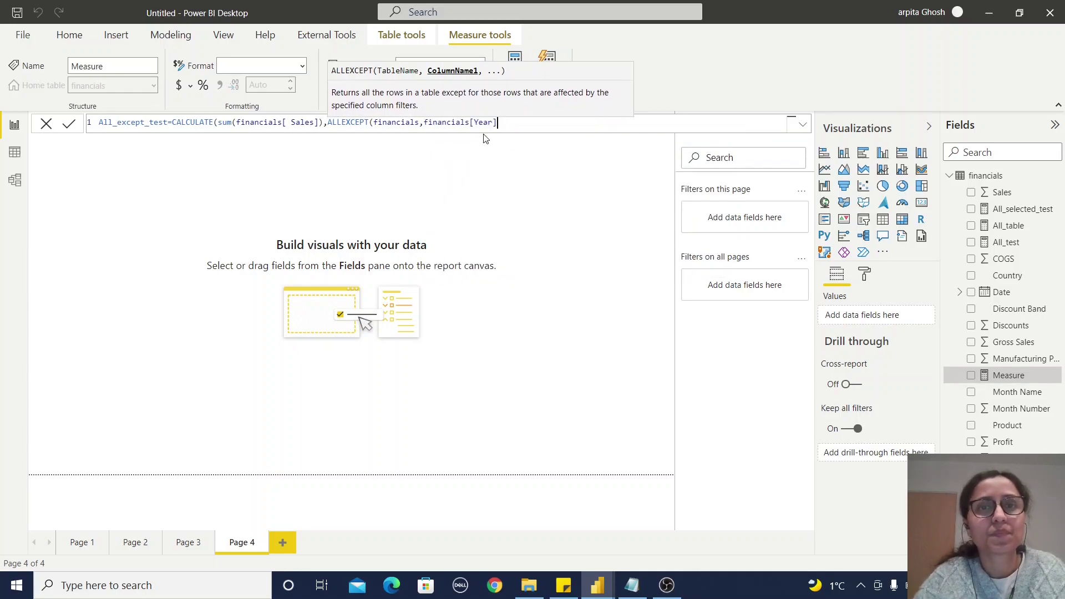
text()))
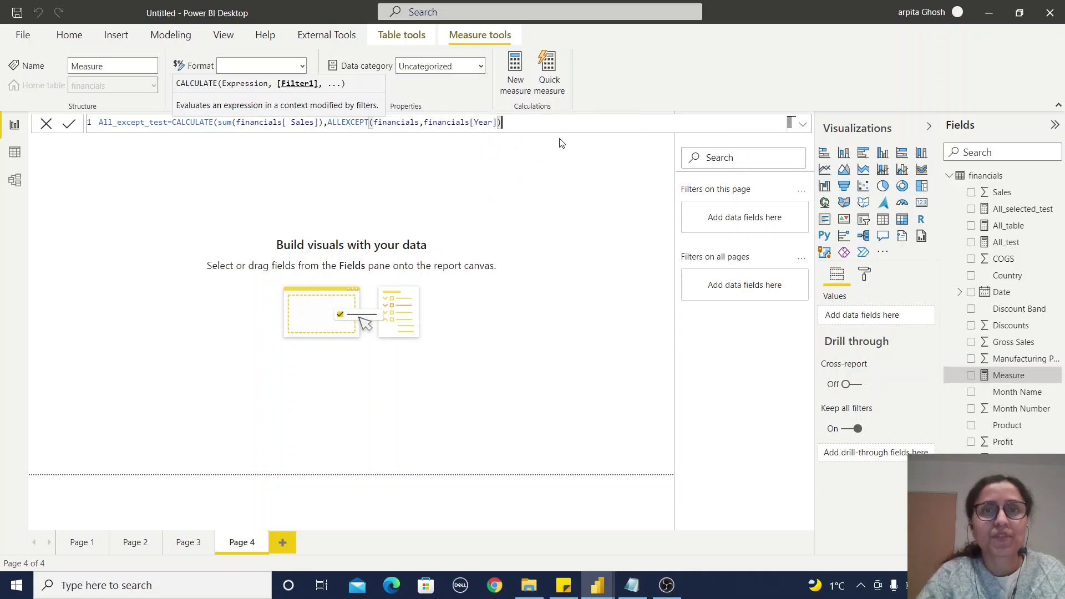
click(67, 128)
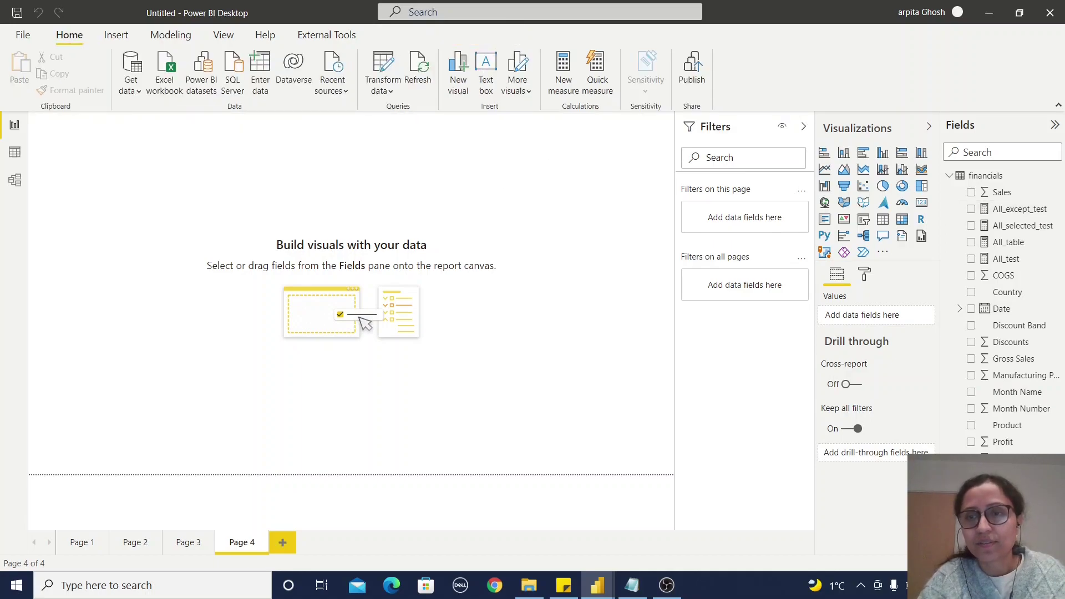
Build a table of Year and All_except_test away from the page corner, and add Product and Year list slicers beside it.
click(971, 209)
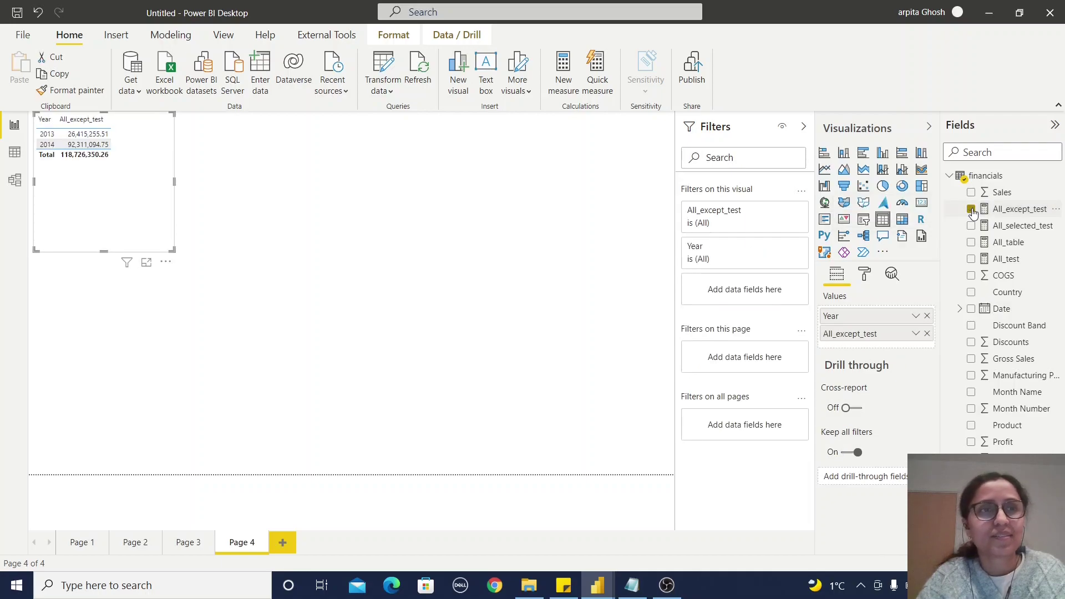
drag(107, 204, 221, 264)
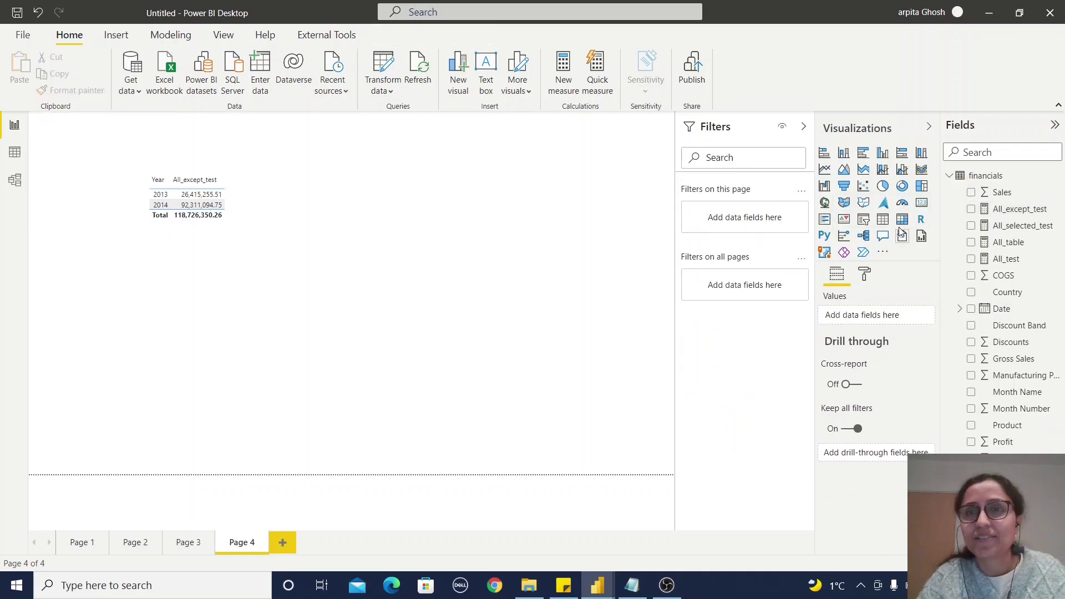
click(865, 220)
drag(194, 388, 462, 210)
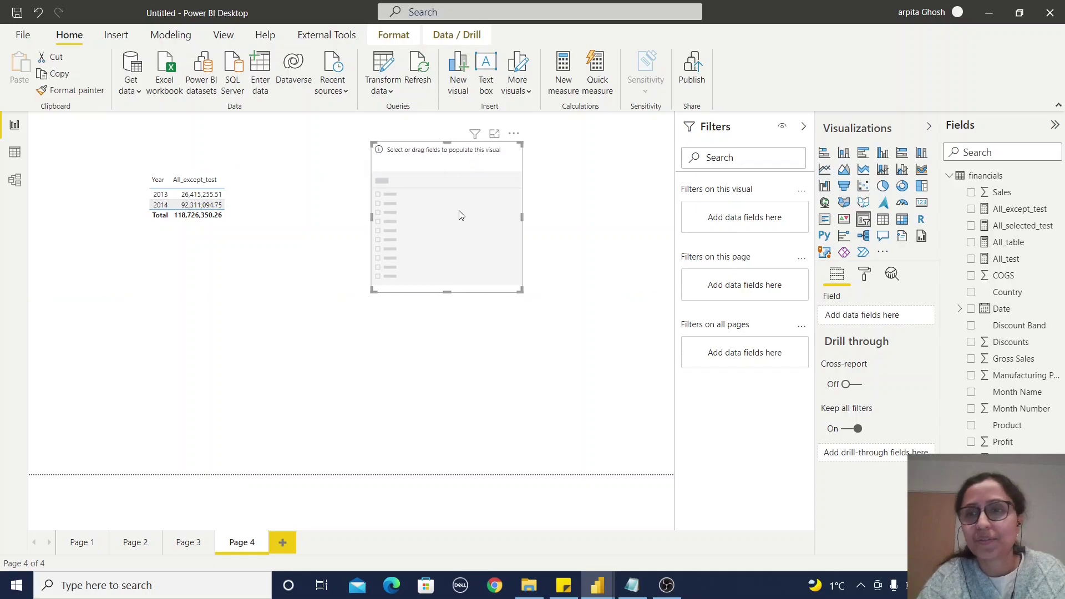
click(971, 426)
click(583, 355)
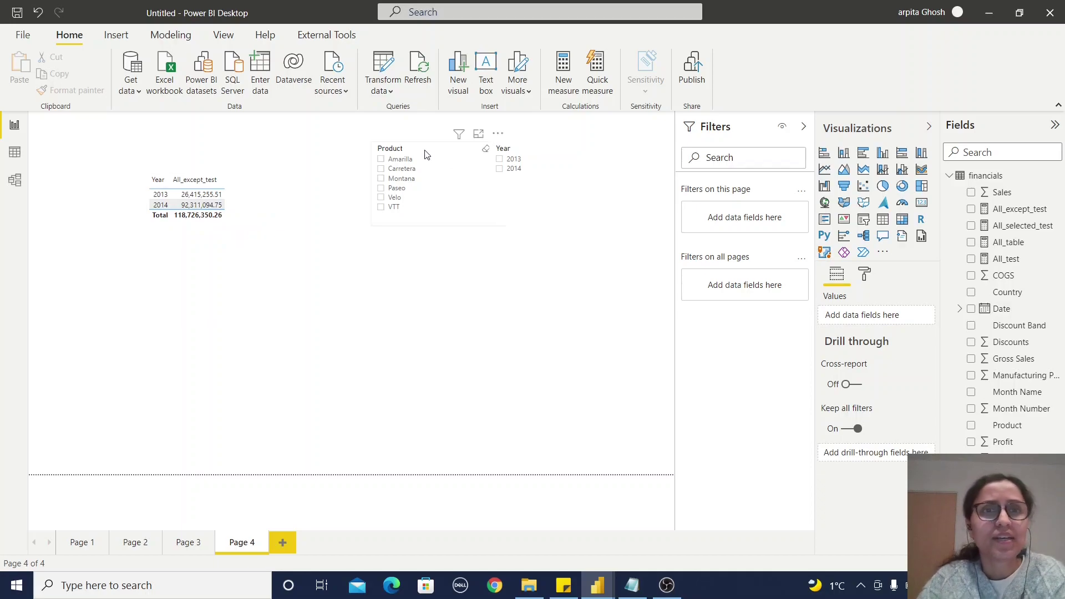
Test the Product slicer with Amarilla and Carretera against All_except_test, and narrow the slicer to clear the Year slicer.
click(382, 159)
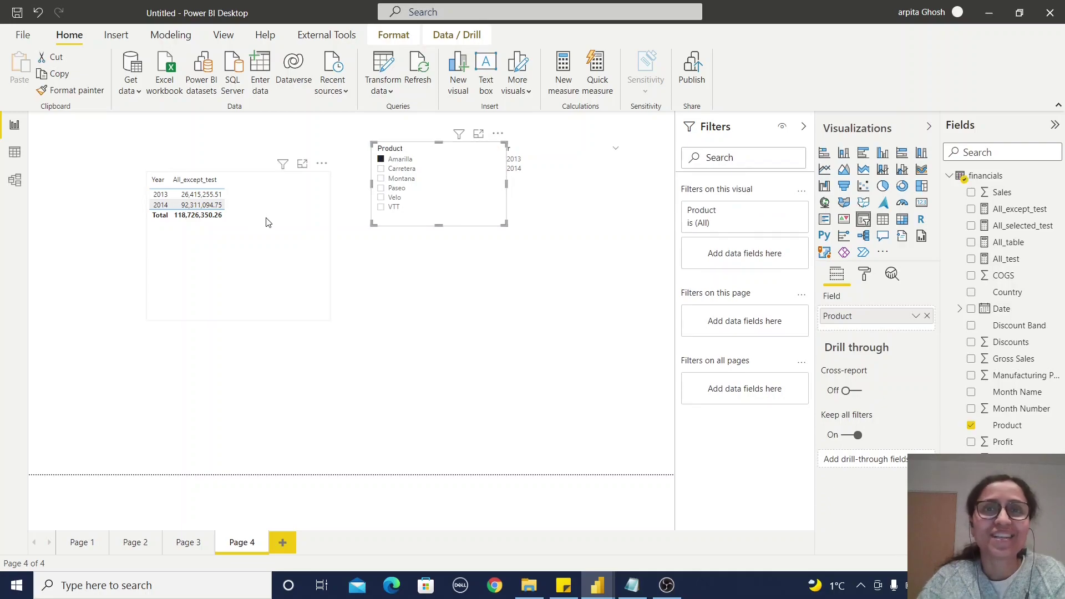
drag(505, 223, 455, 230)
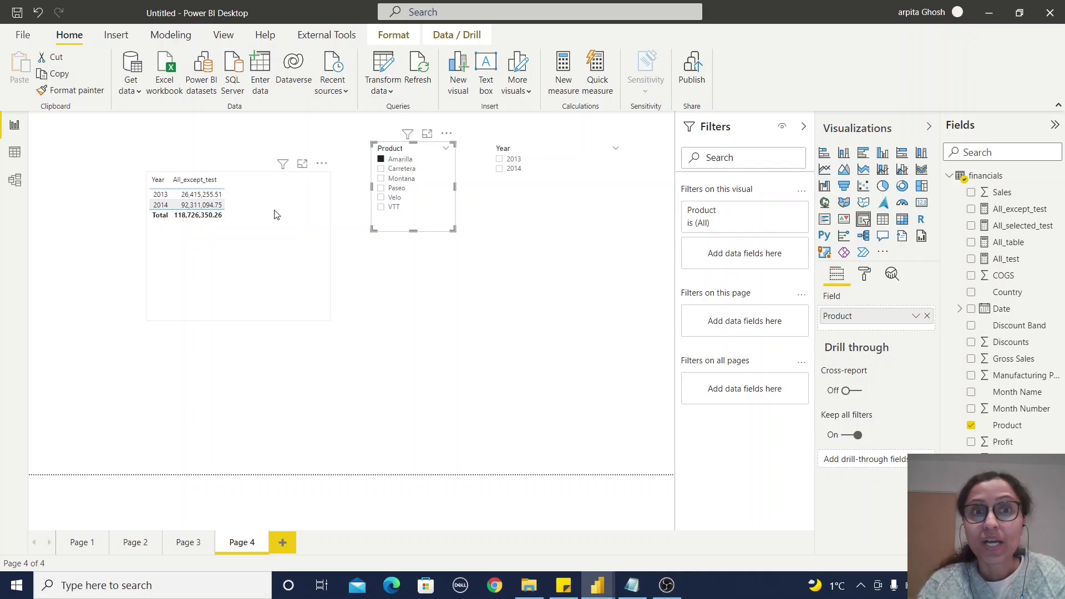
click(381, 161)
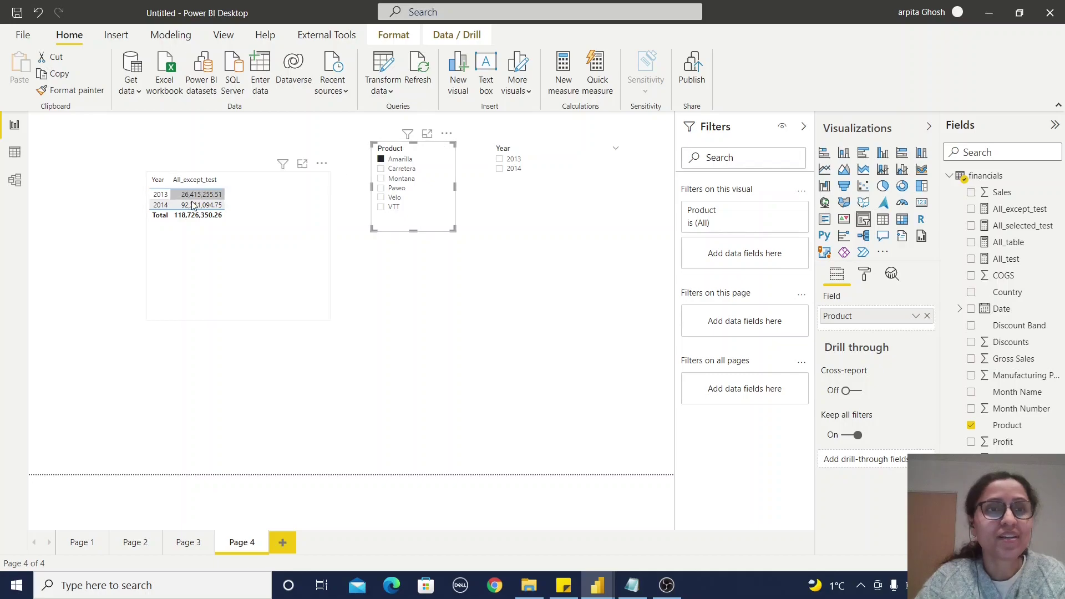
click(381, 169)
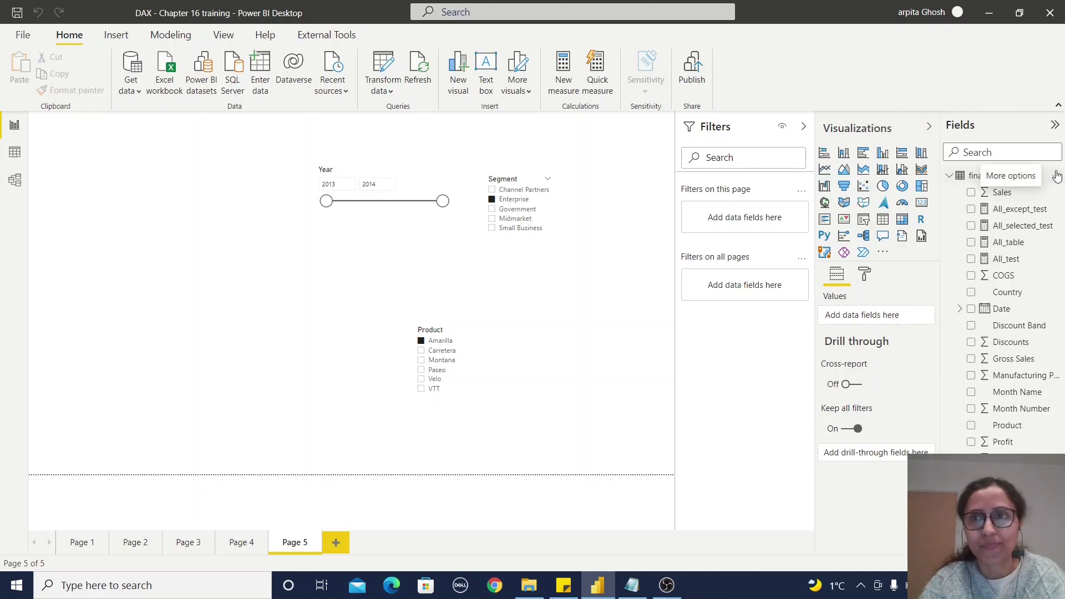
On Page 5, start a financials measure All_cross_filter=CALCULATE(sum(financials[ Sales]) with a comma for the filter argument.
click(1057, 176)
click(985, 183)
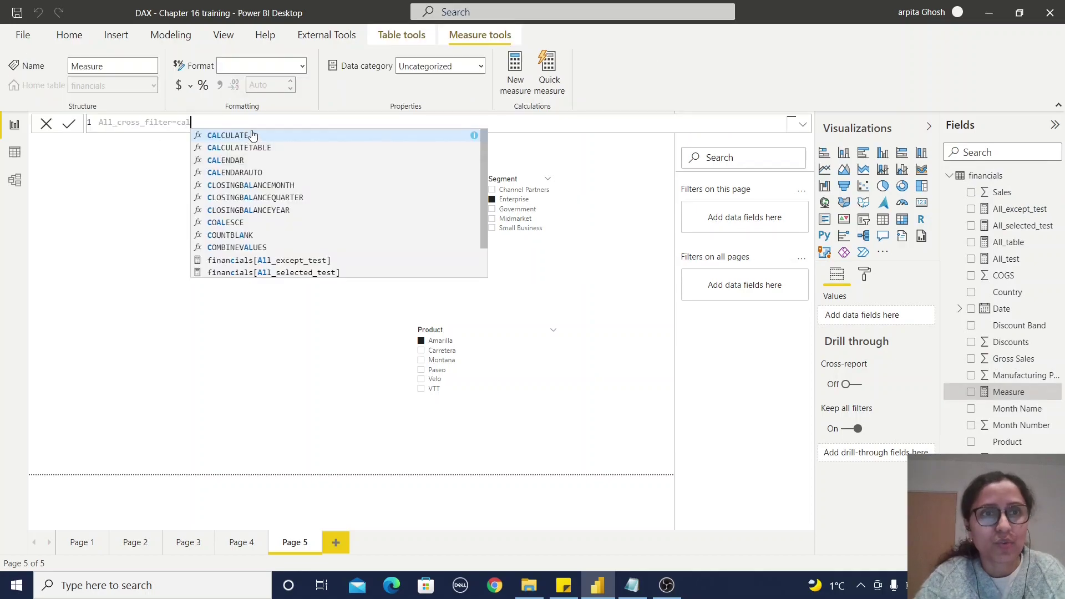
key(Tab)
text(sum)
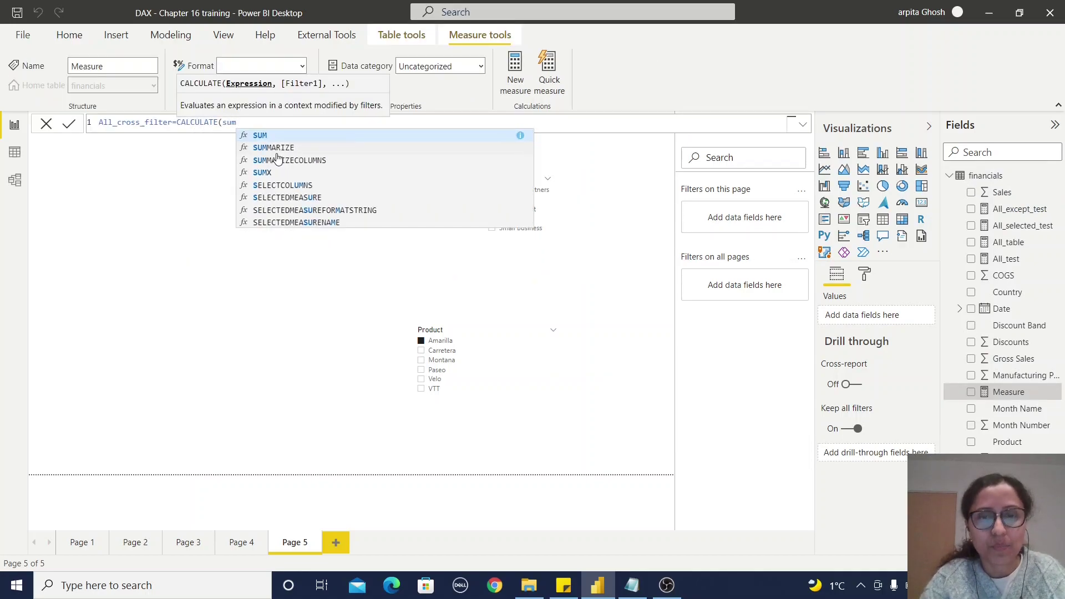
text((sale)
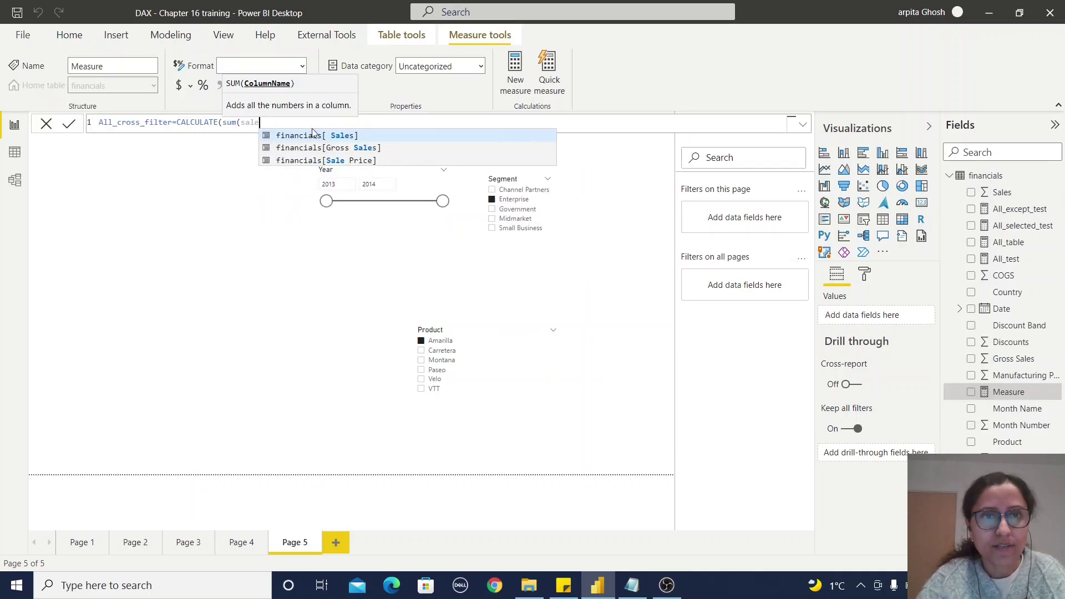
key(Tab)
text(),ALL)
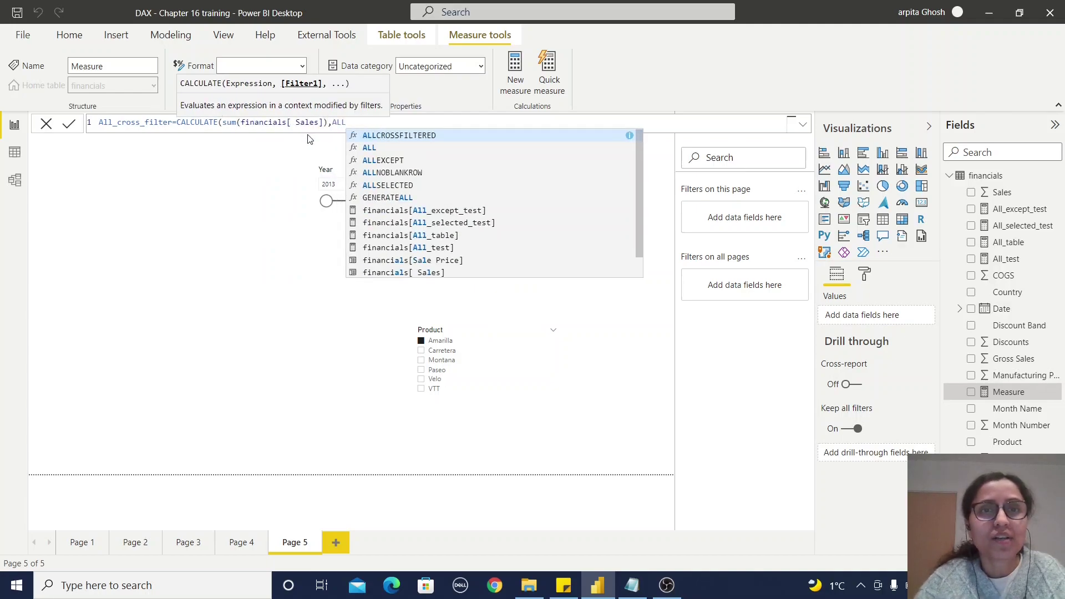
Complete the formula with ALLCROSSFILTERED(financials) as the filter argument and commit the measure.
click(391, 138)
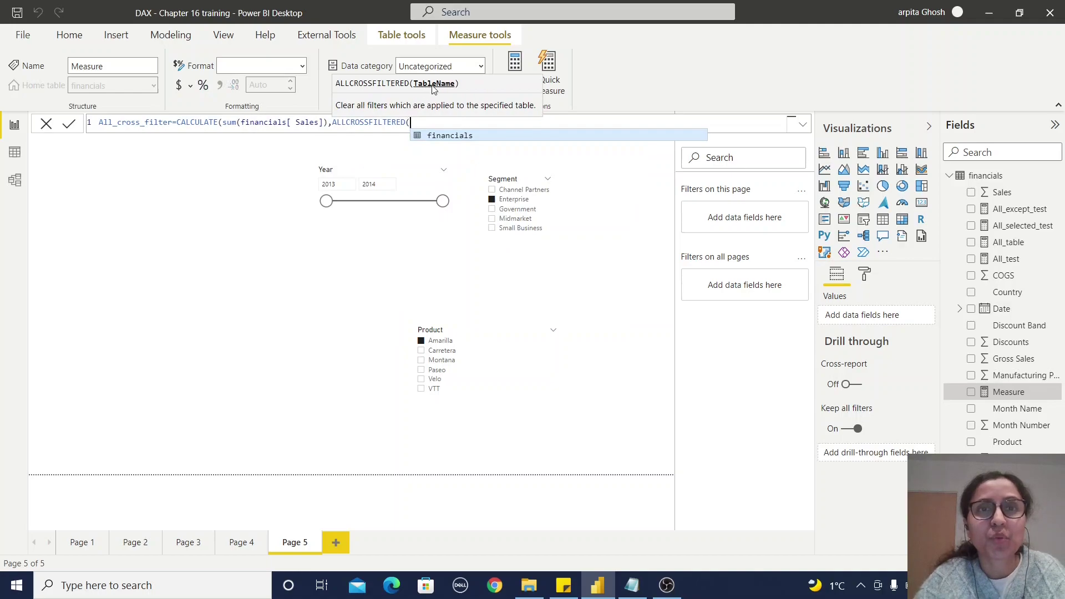
click(438, 135)
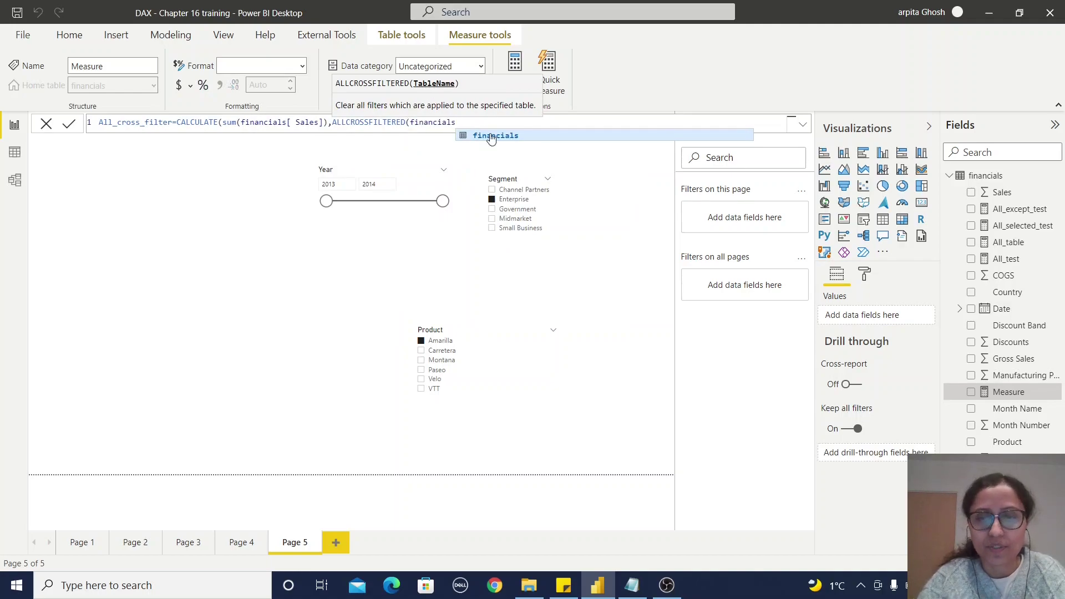
text()))
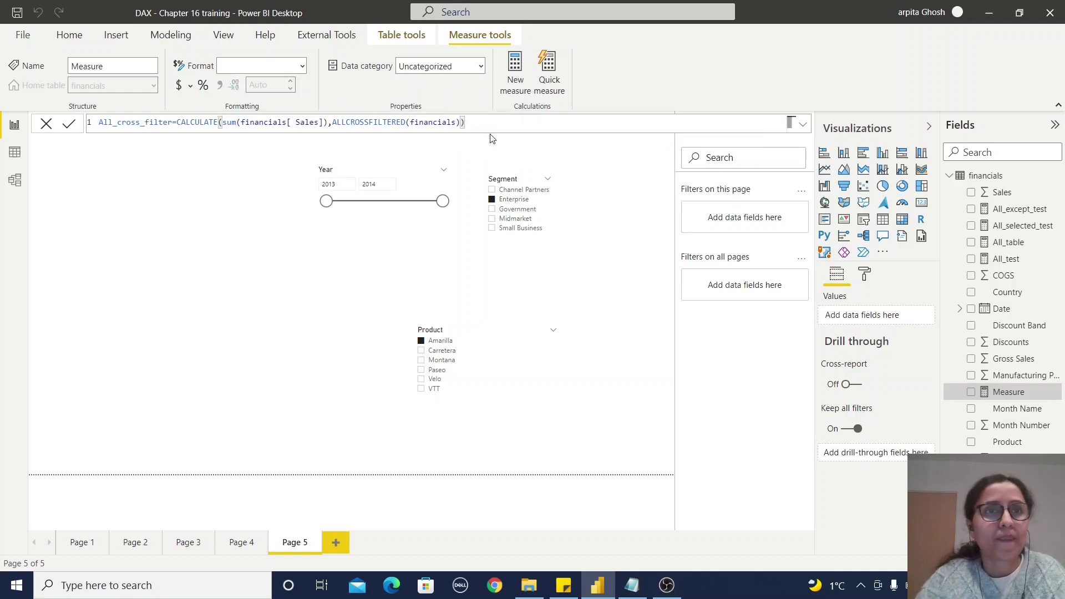
click(69, 124)
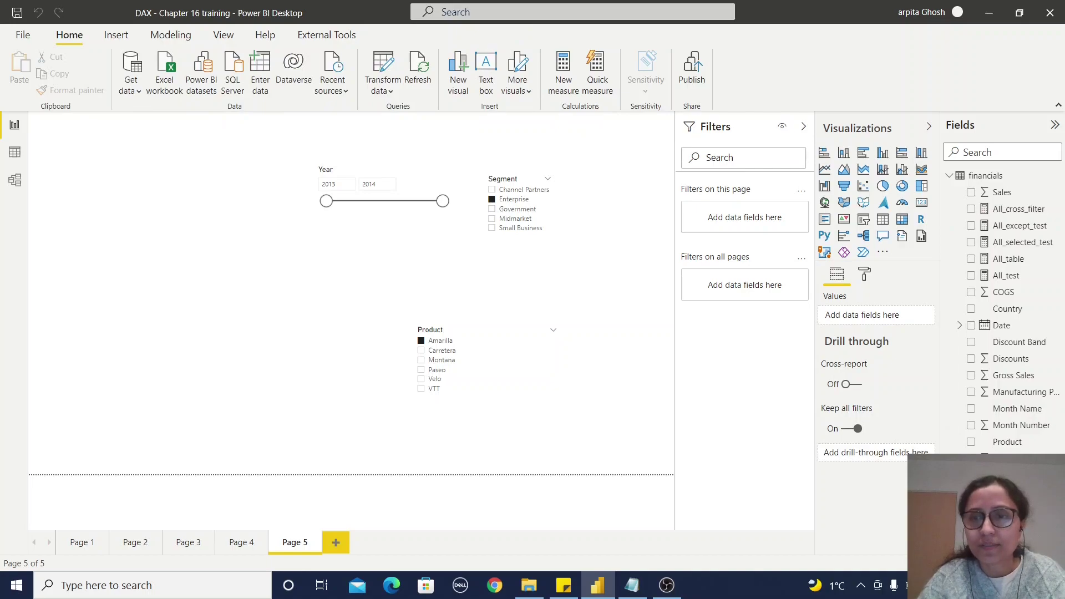
Build a table of Year and All_cross_filter, and test it with Segment Channel Partners, Product Amarilla and a narrowed Year range.
click(973, 210)
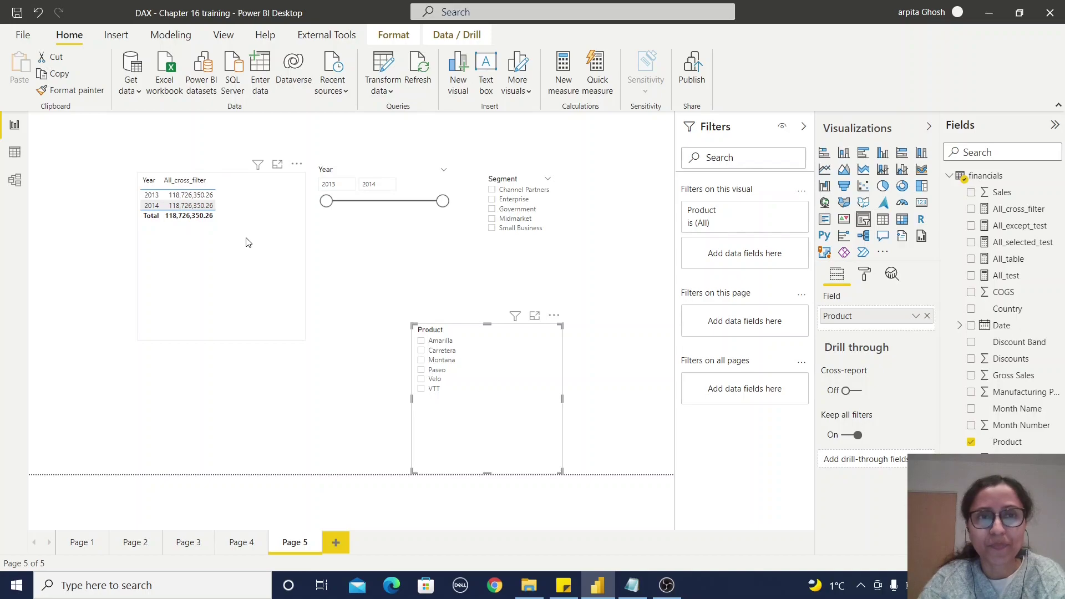
click(493, 192)
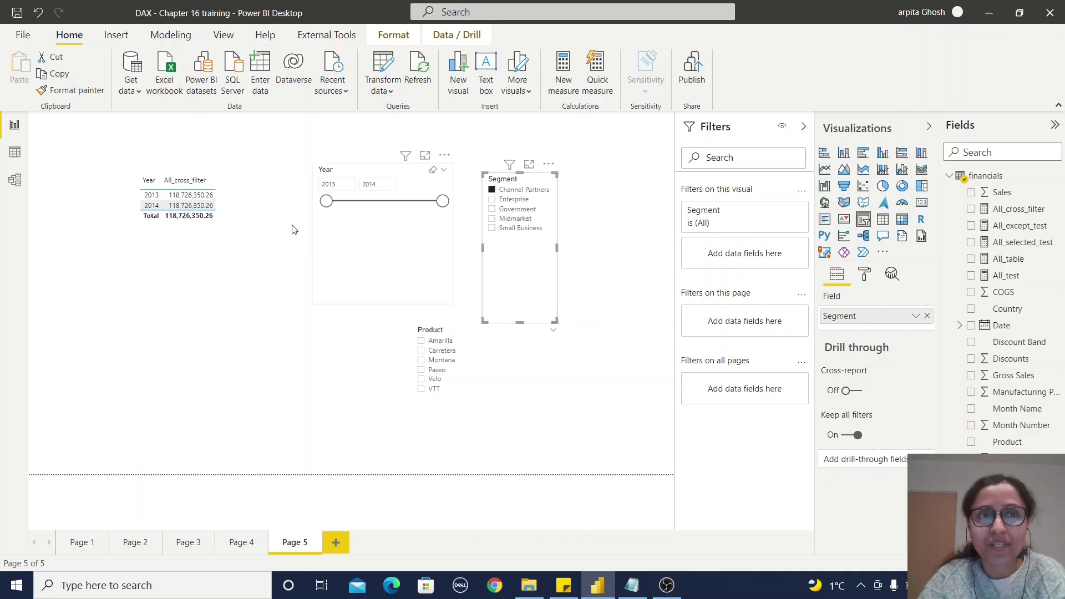
click(421, 341)
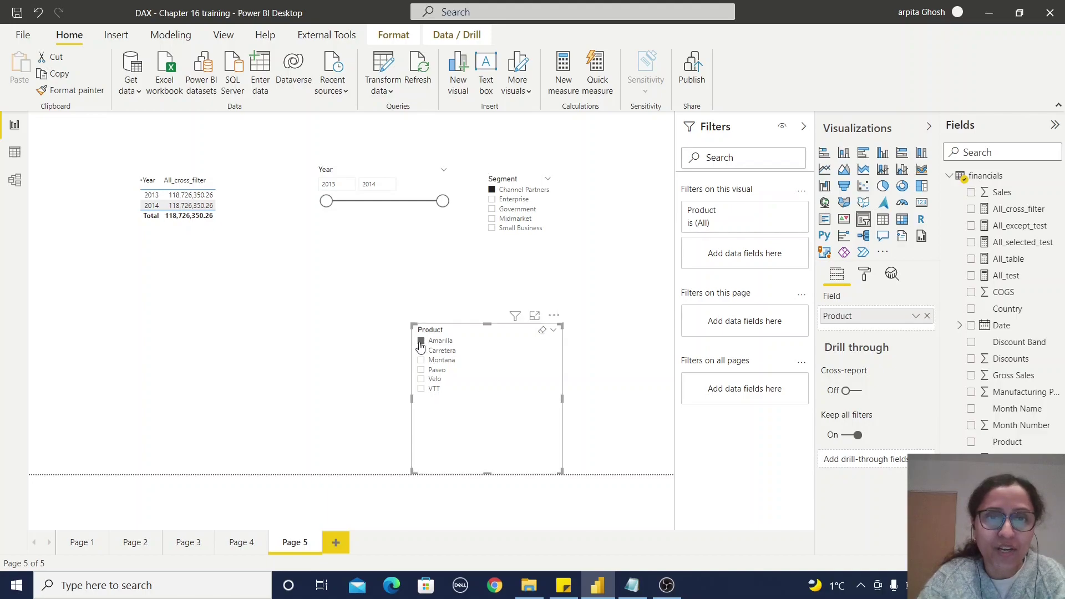
drag(442, 201, 336, 204)
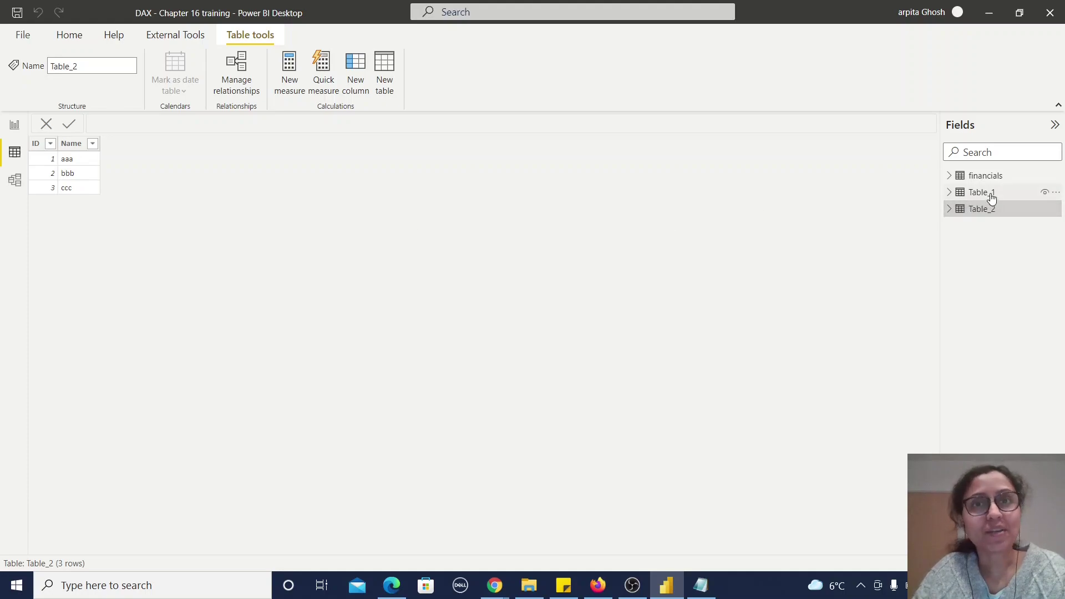
Display the rows of Table_1 in the data view to compare them with Table_2.
mouse_move(990, 198)
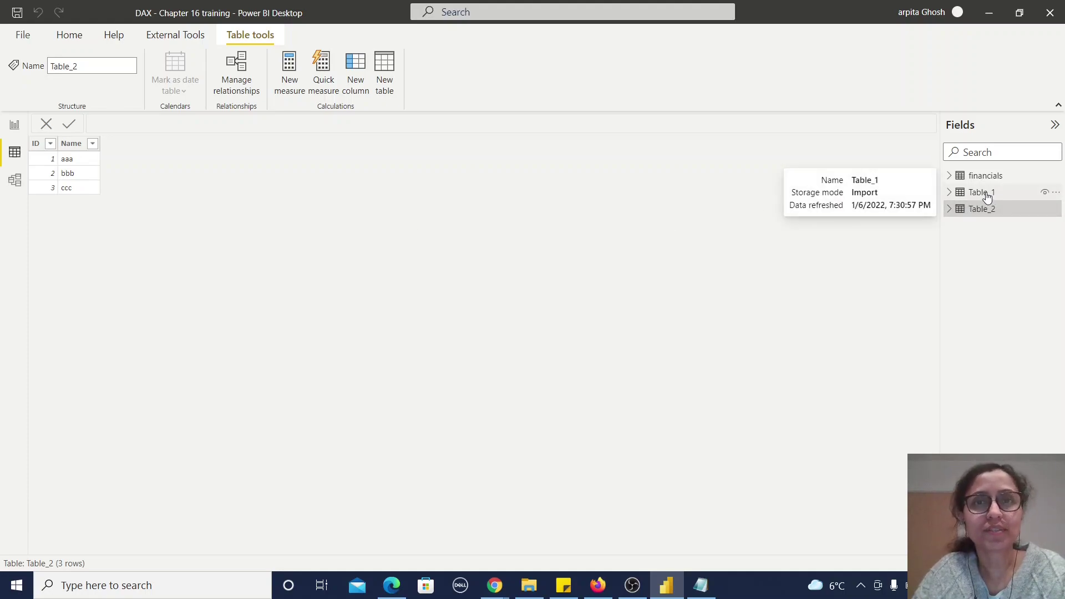
click(987, 198)
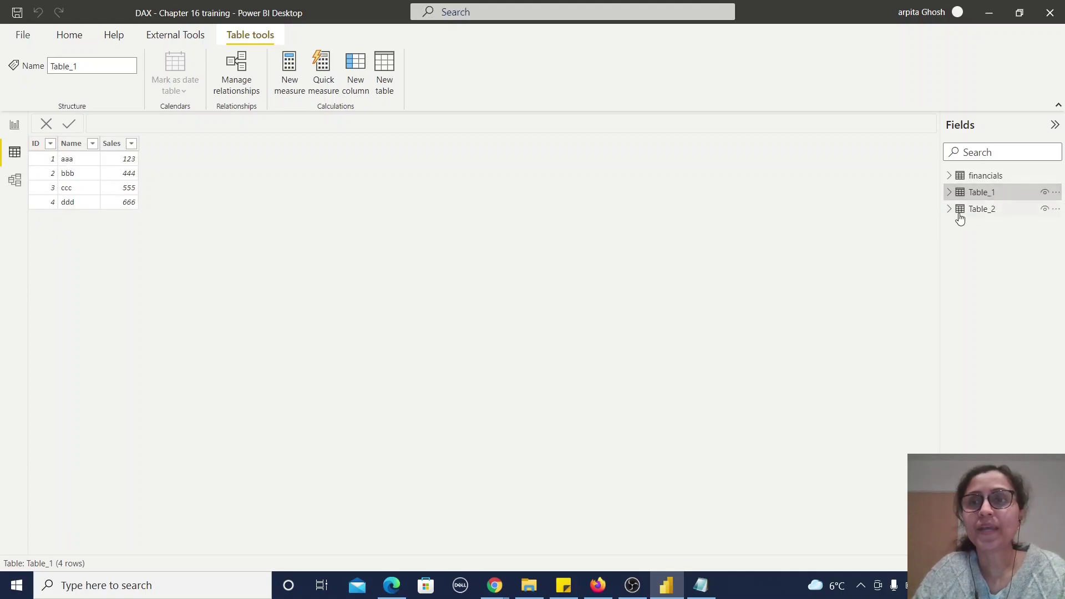
Check the rows of Table_2 and its relationship to Table_1 in the data model, and return to the report.
click(993, 210)
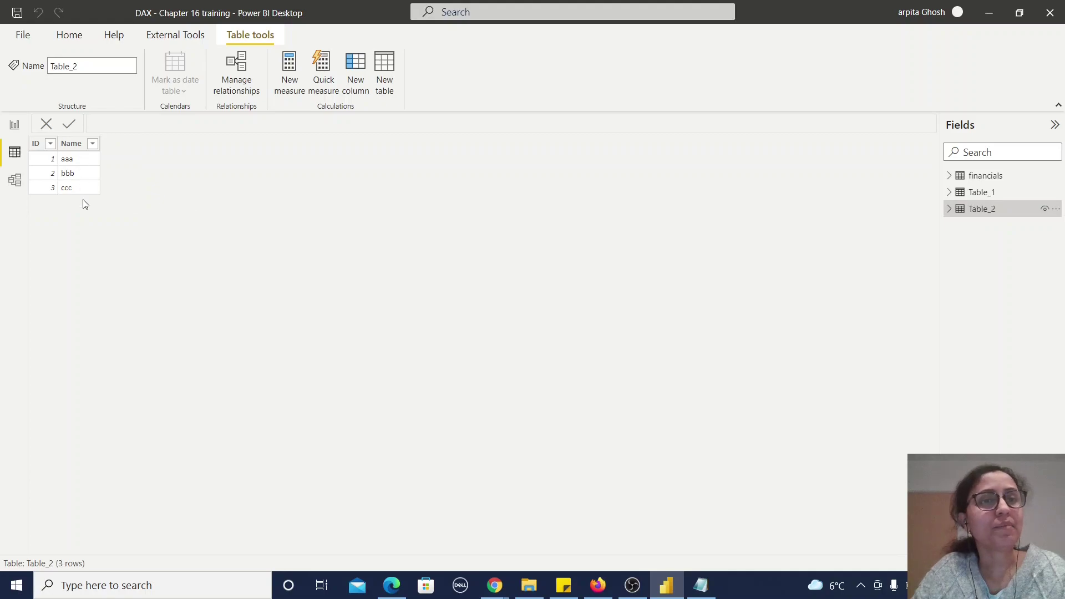
click(15, 181)
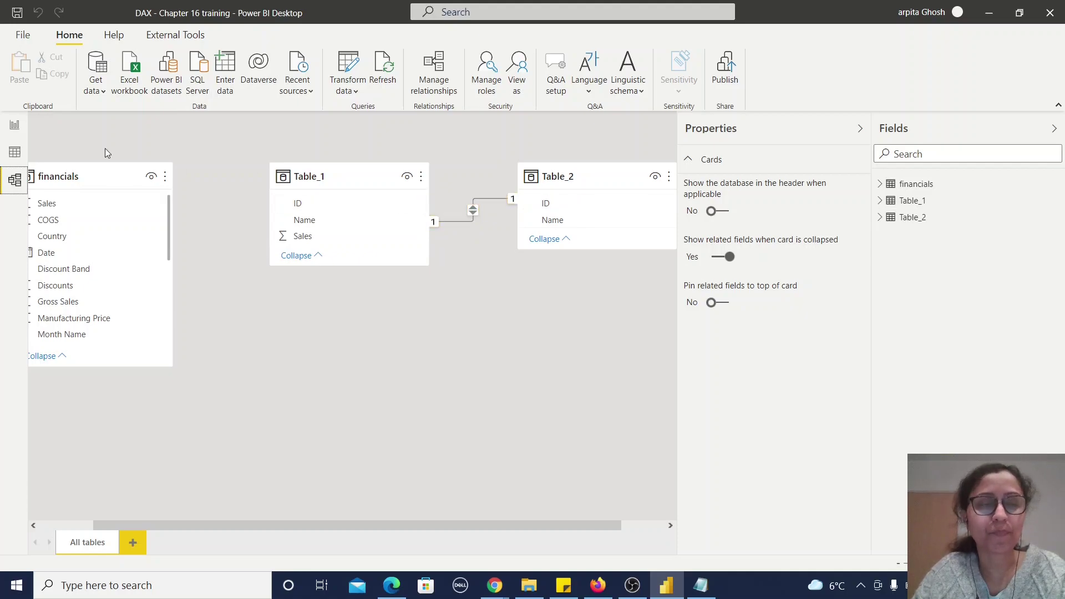
click(15, 127)
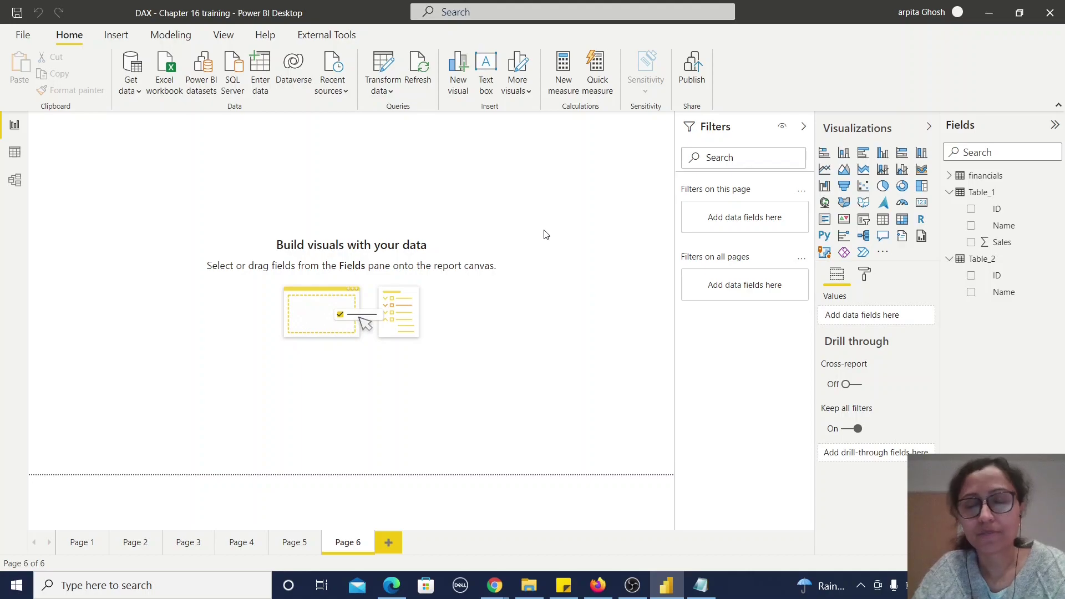
On Page 6, add a measure to Table_1: Measure_AllNOBLANKROW = COUNTROWS(ALLNOBLANKROW(Table_2[Name])).
click(1056, 193)
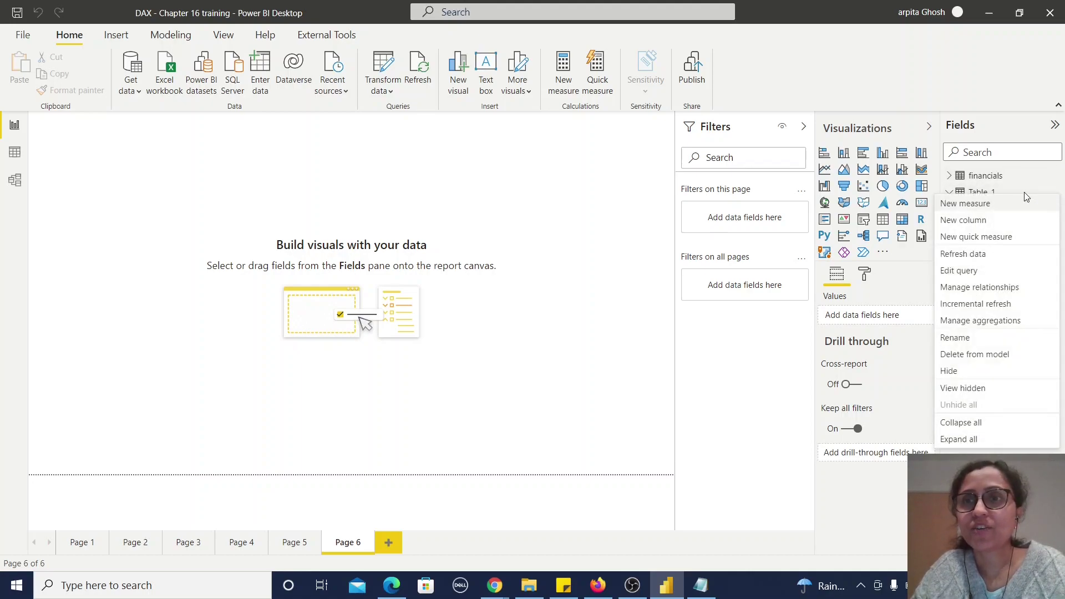
click(986, 206)
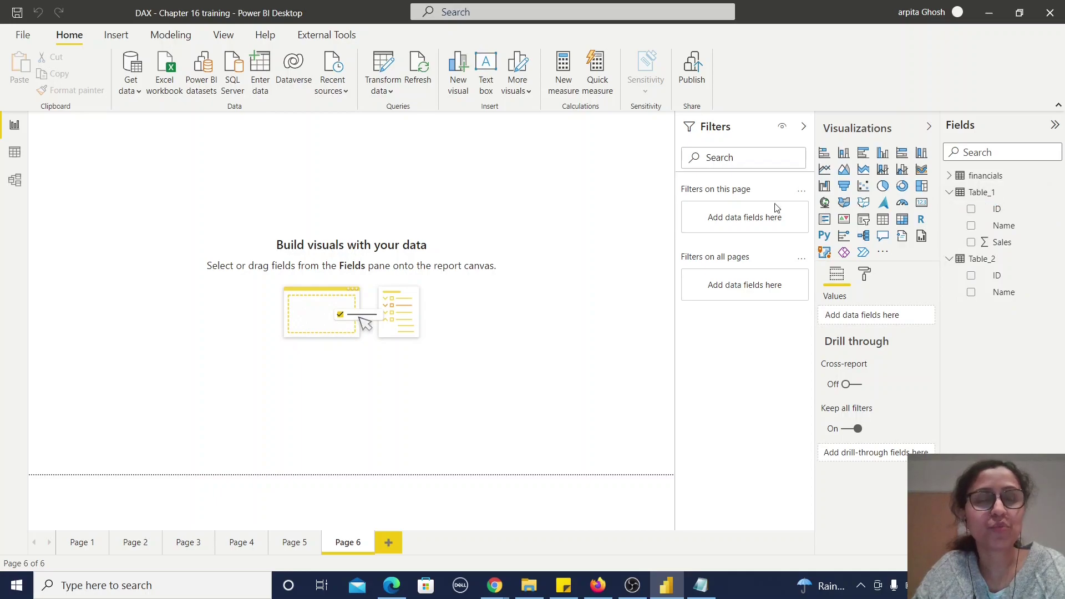
text(_AllNOB)
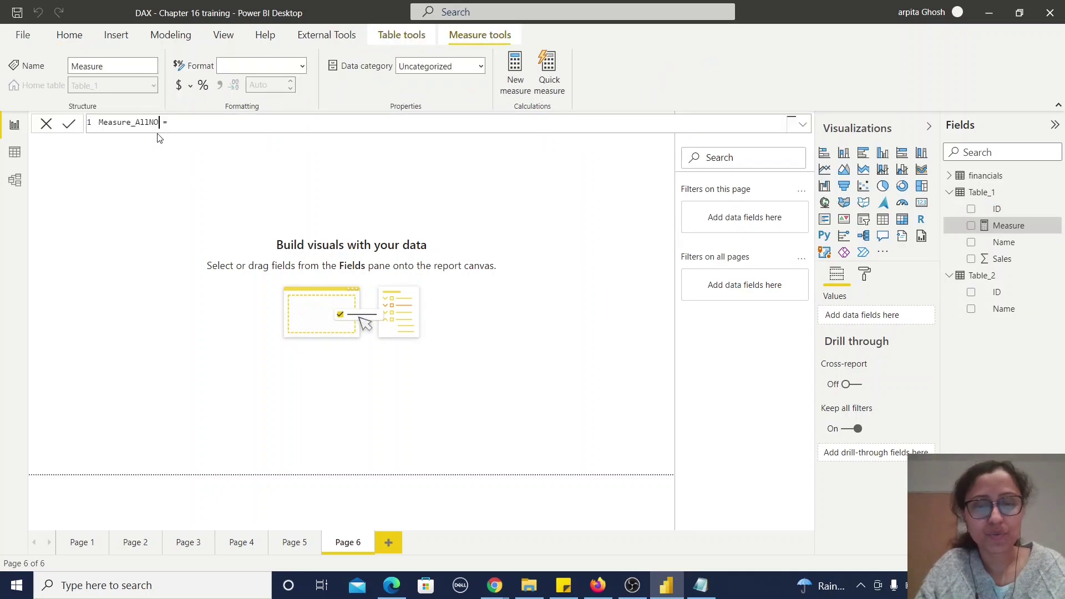
text(LANKROW = )
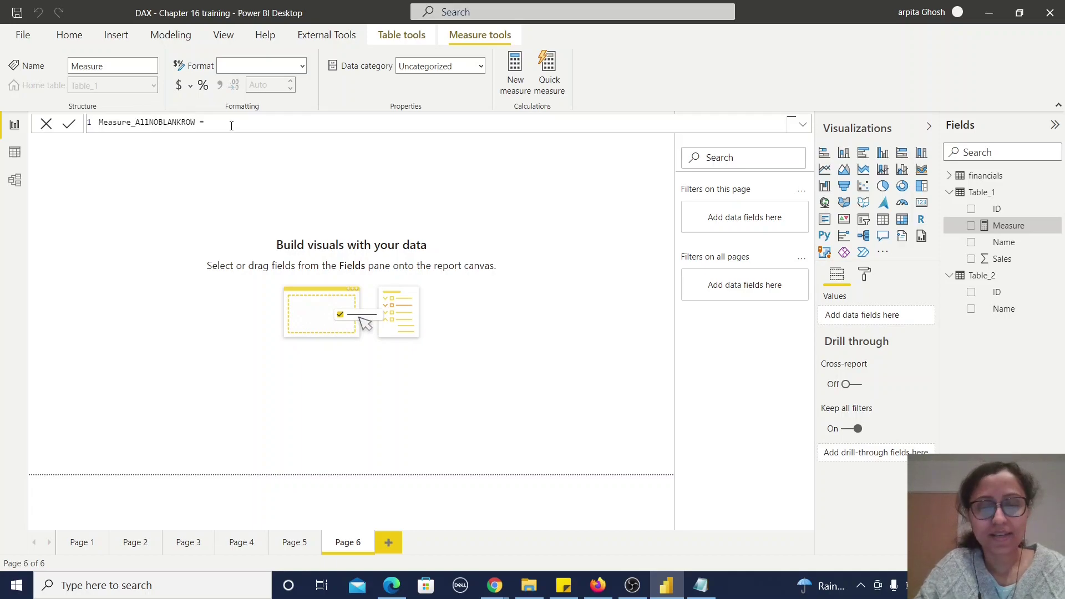
text(coun)
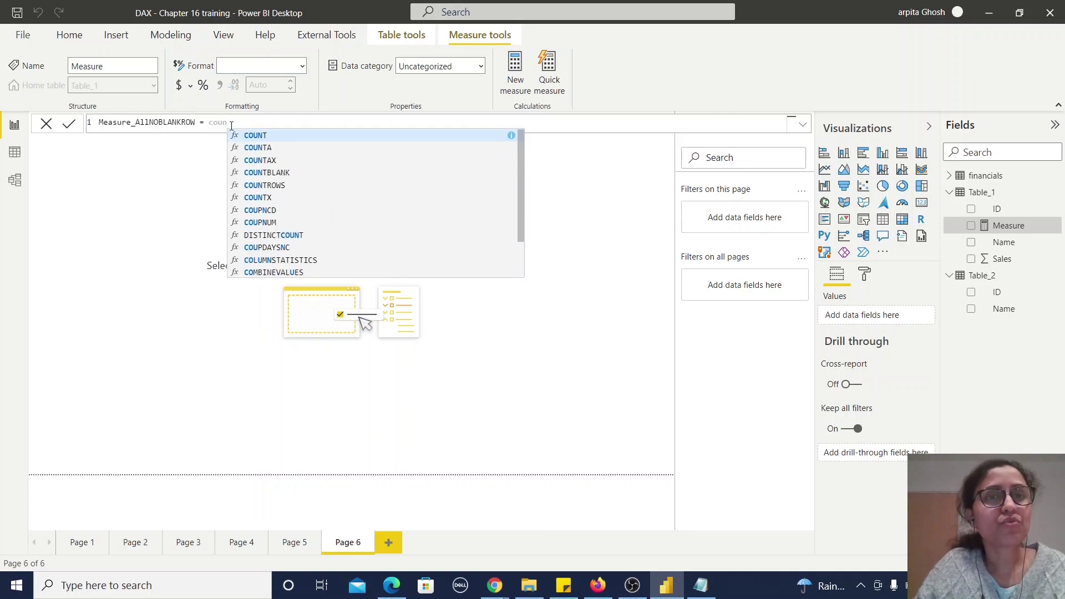
click(275, 186)
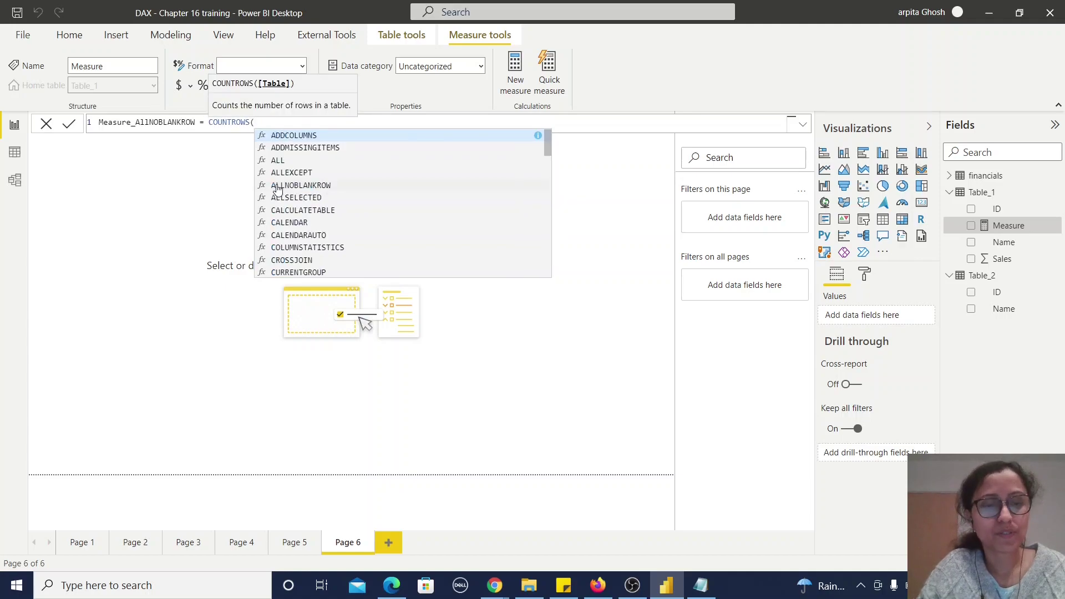
text(all)
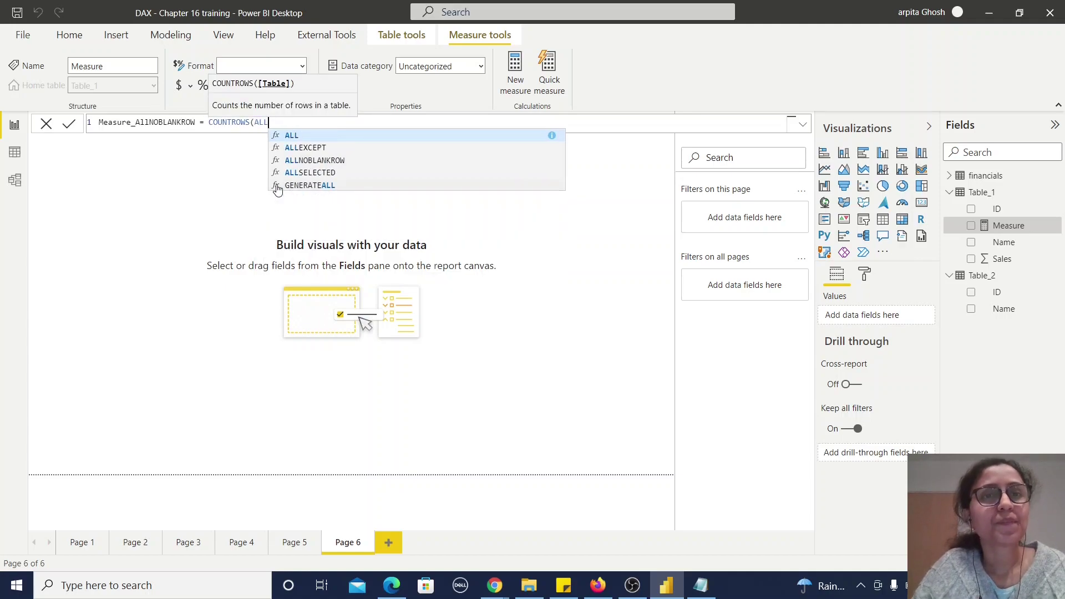
click(336, 161)
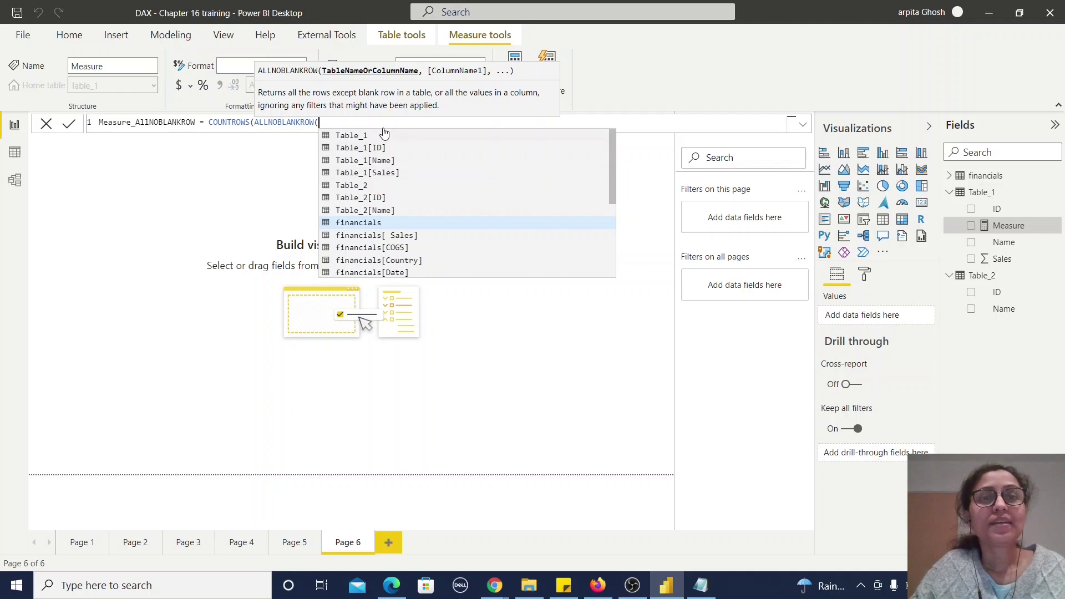
click(388, 215)
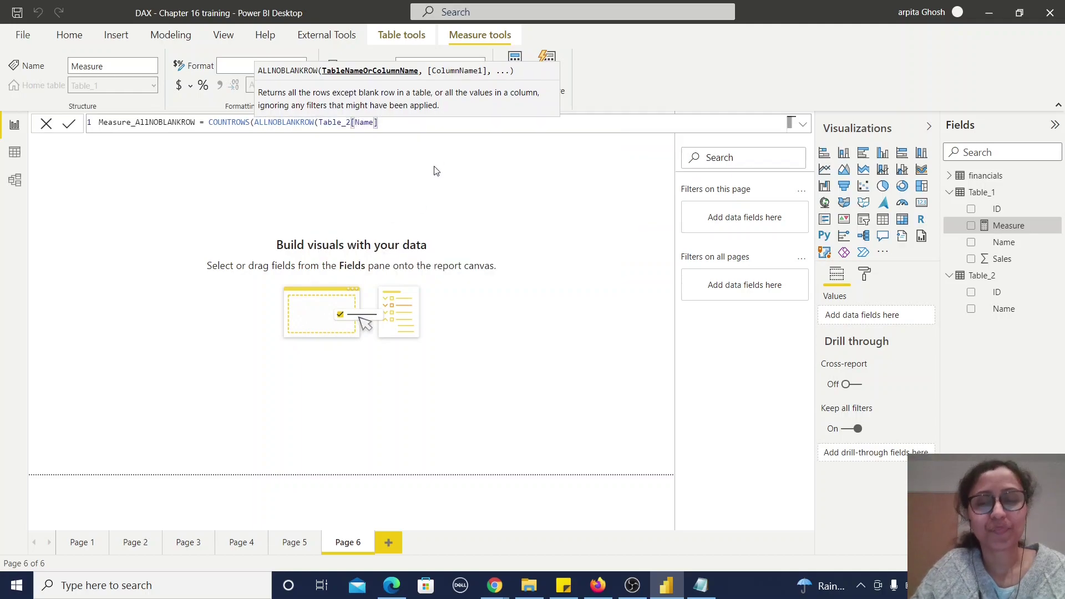
text()))
Add a second measure to Table_1: Measure_ALL = COUNTROWS(ALL(Table_2[Name])).
click(1061, 193)
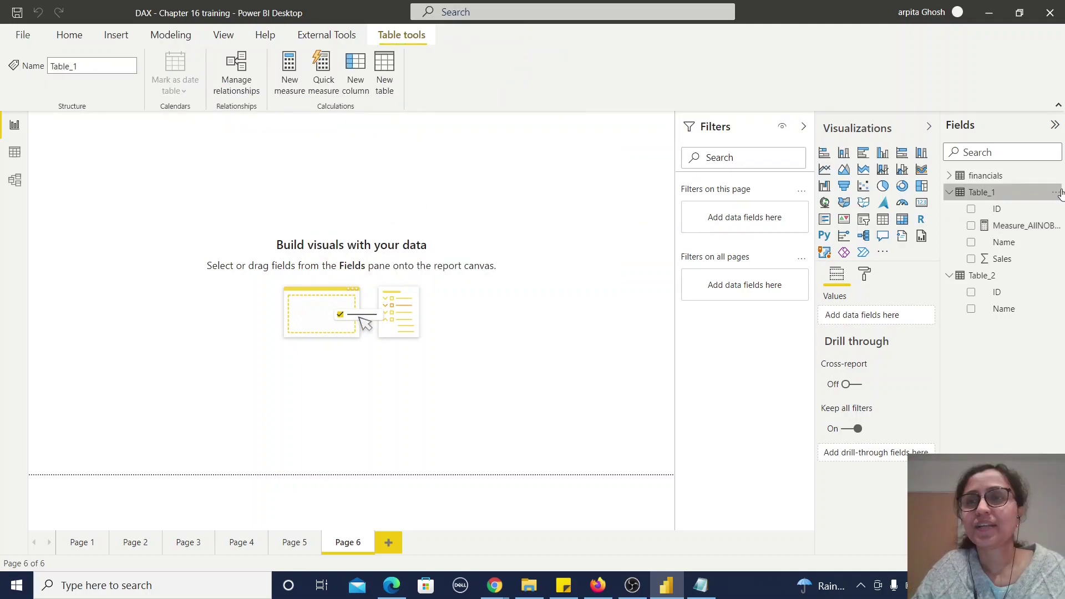
click(966, 199)
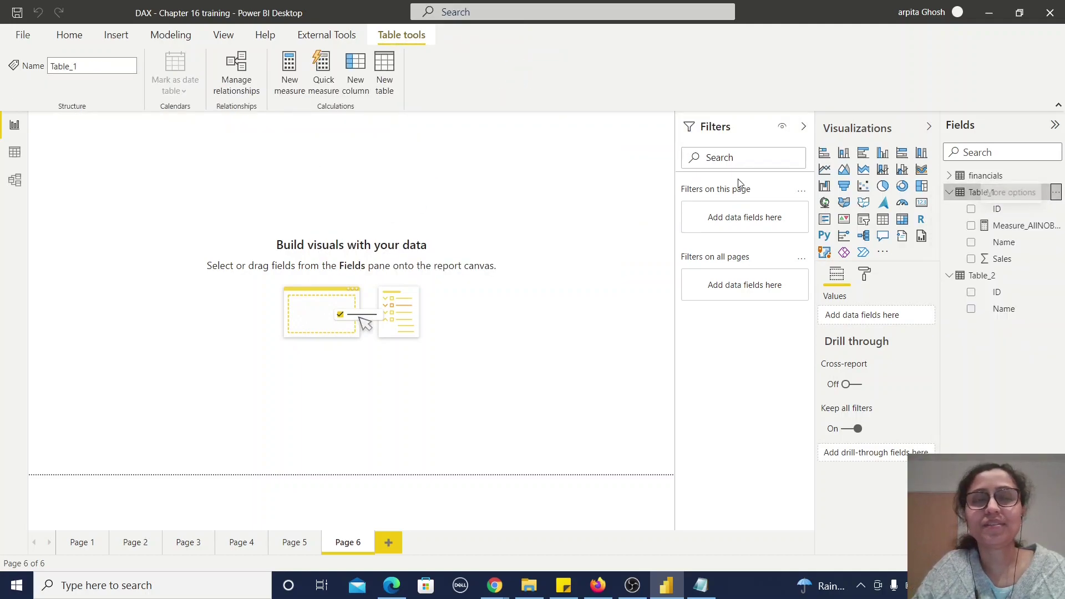
text(_ALL =)
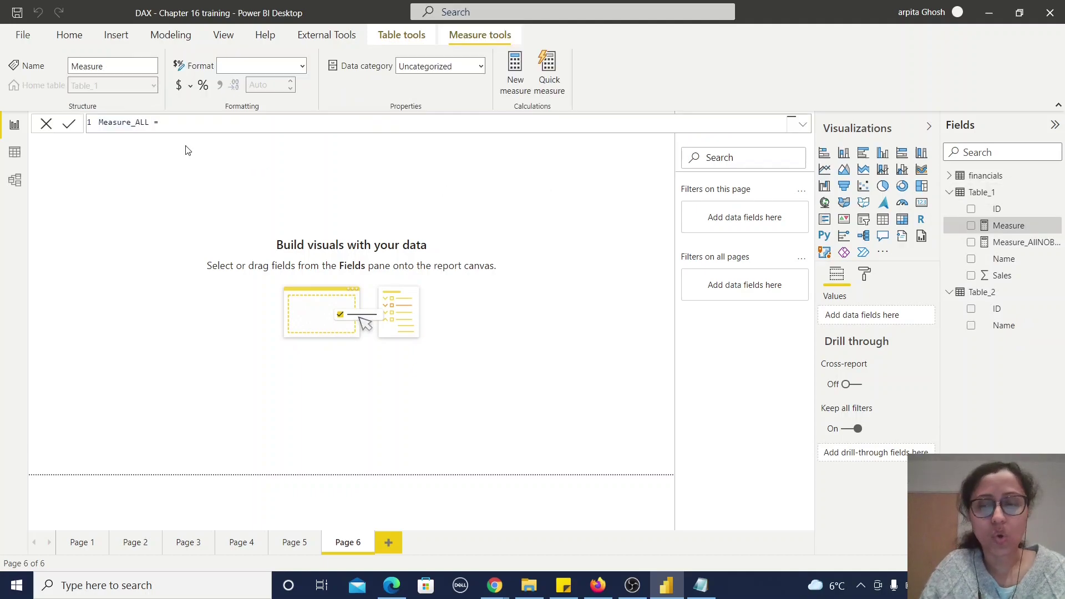
text(COUnt)
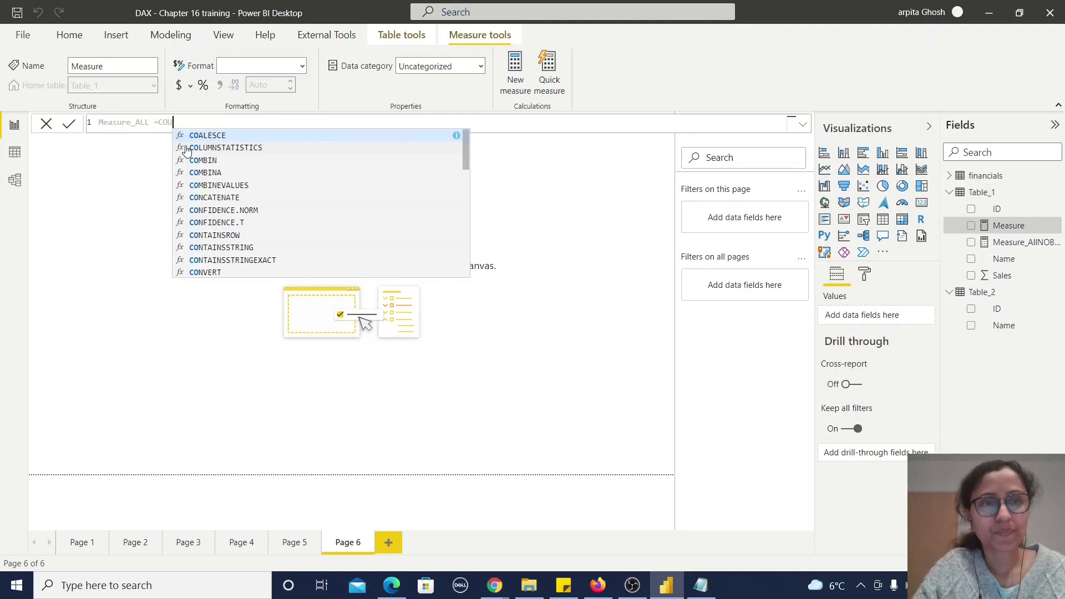
click(222, 186)
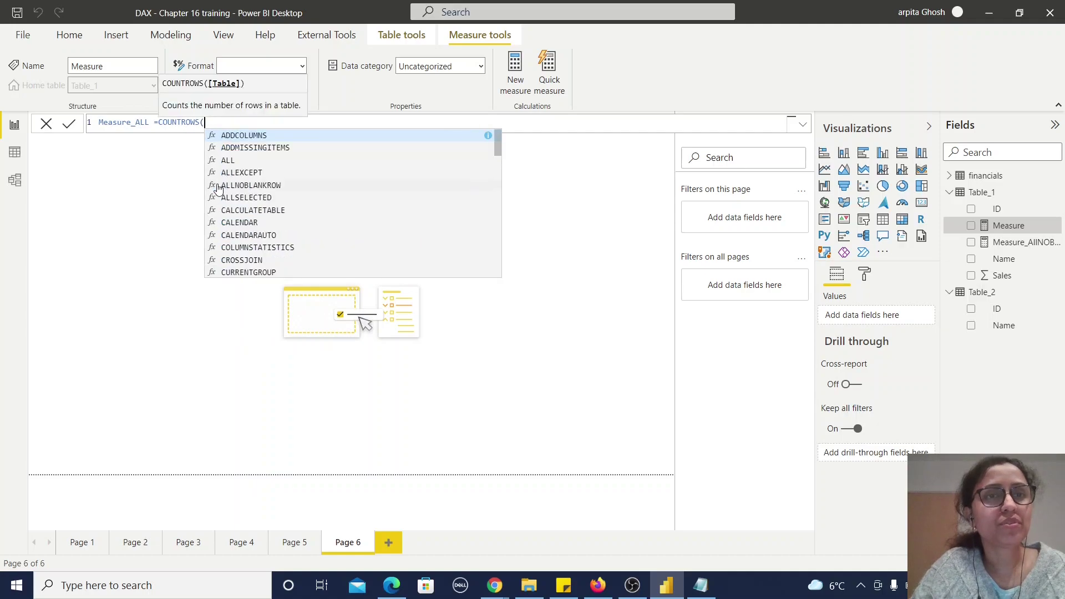
text(ALL)
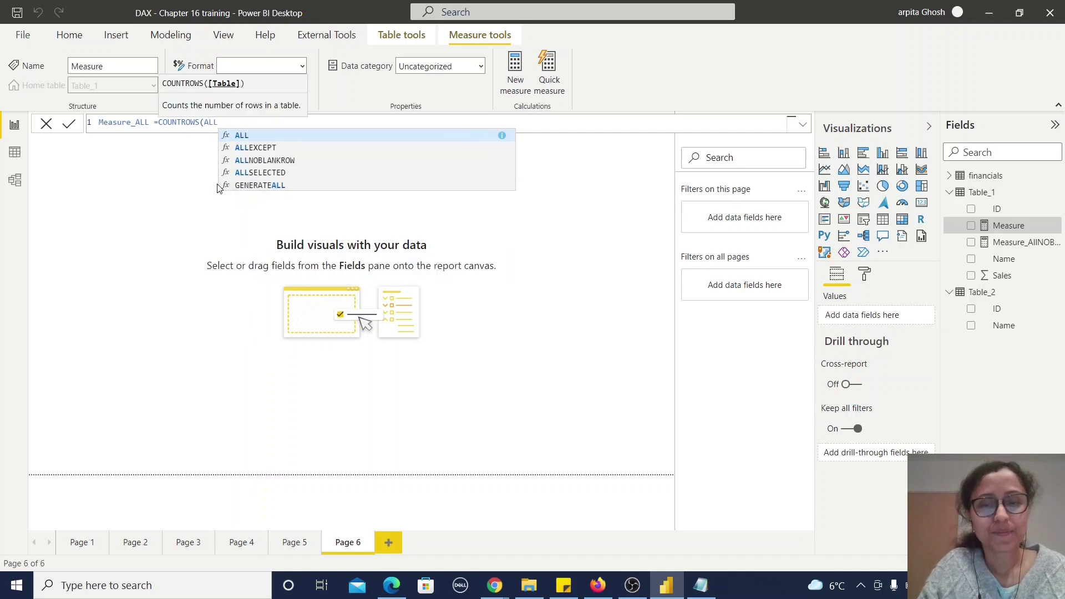
text((tab)
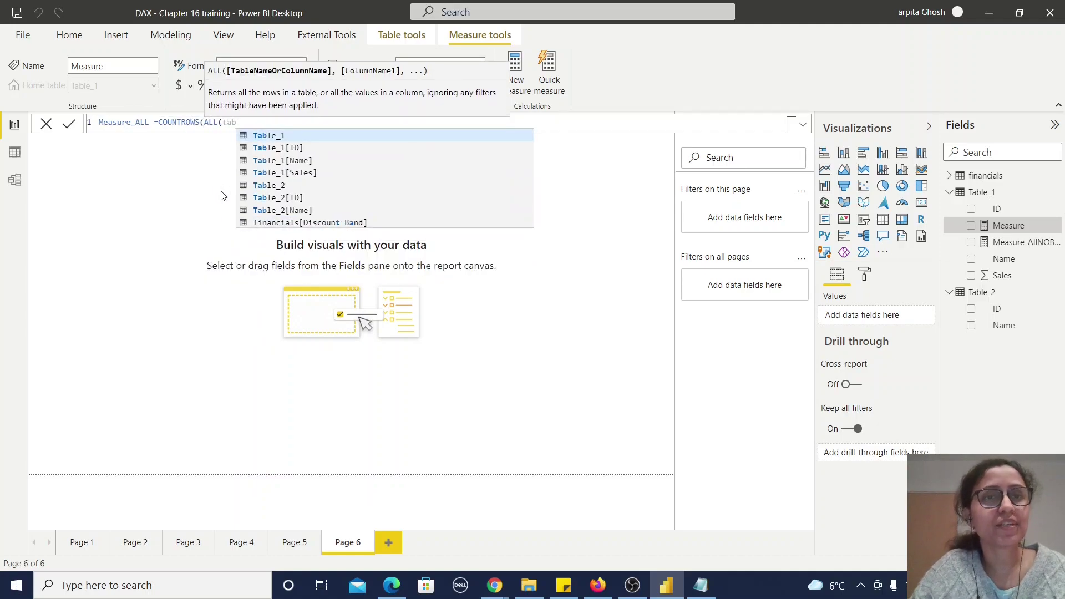
click(281, 210)
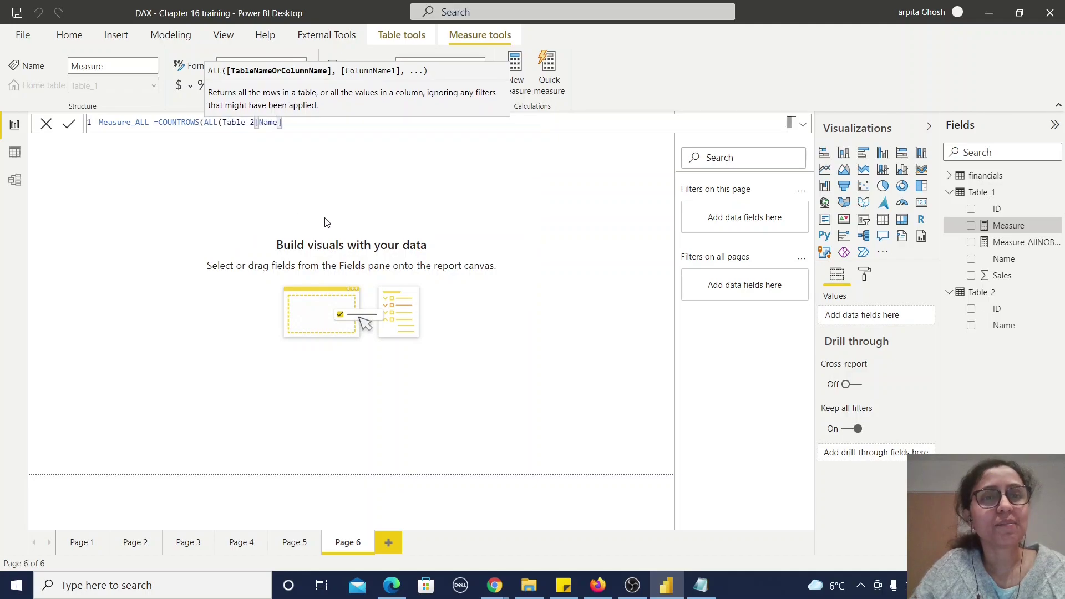
text()))
click(304, 222)
Show Measure_ALL and Measure_AllNOBLANKROW side by side in one table visual, and place it near the middle of the page.
click(971, 226)
click(971, 242)
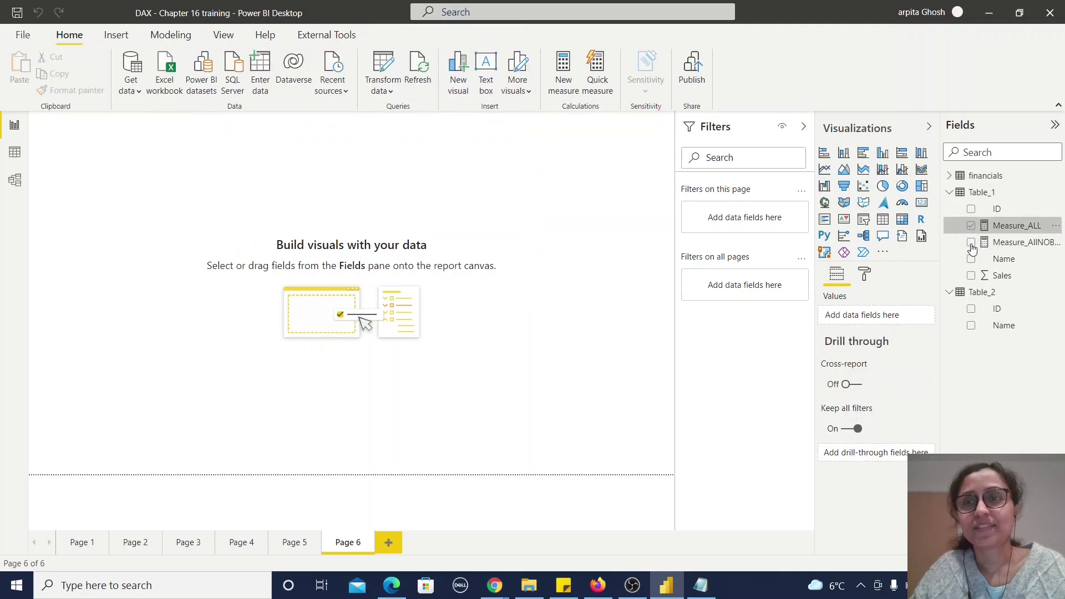
click(883, 221)
drag(150, 223, 494, 366)
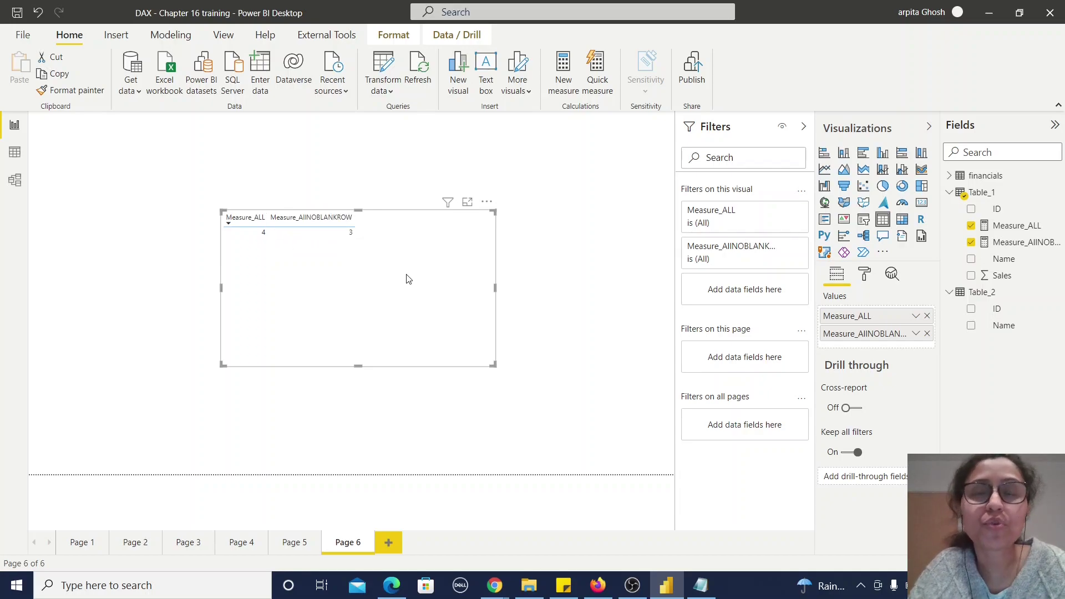
click(559, 380)
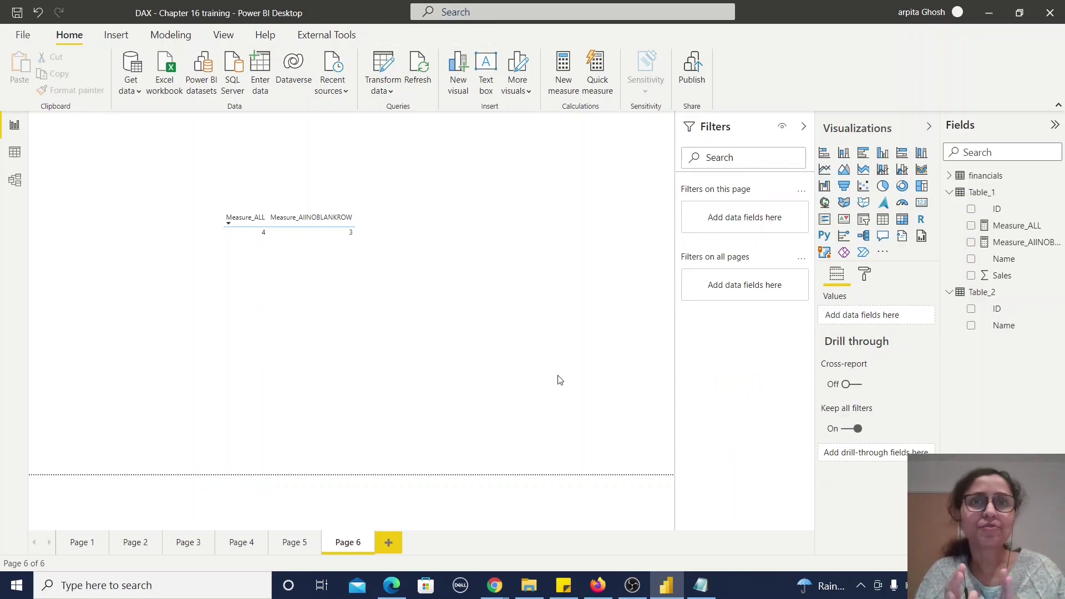